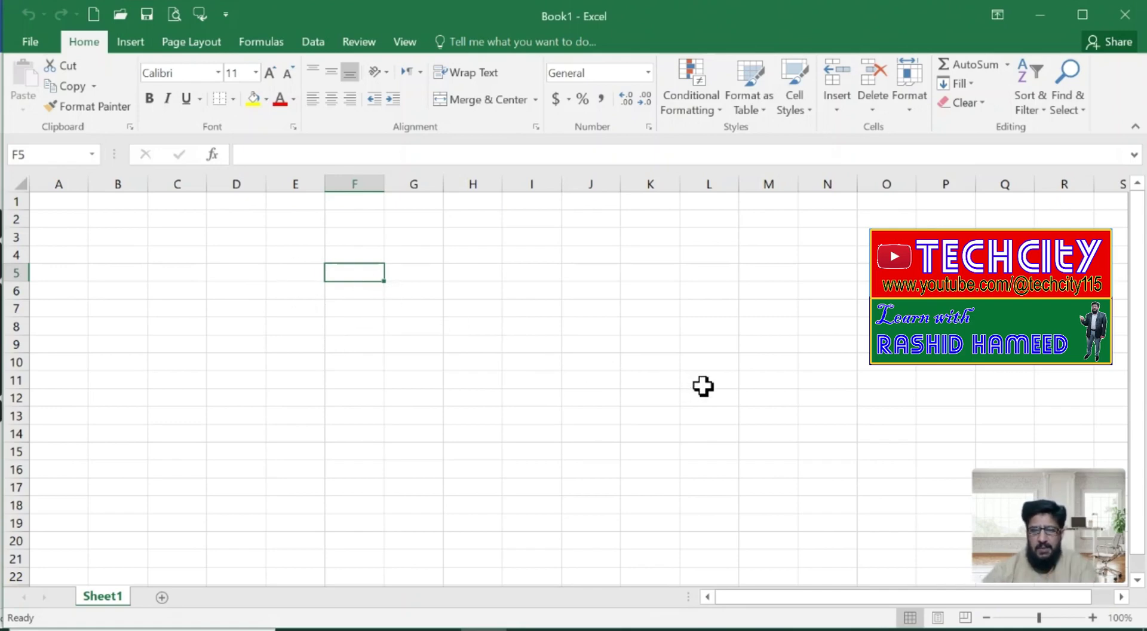
Step: Enter the numbers 1 through 7 across F5:L5
text(1)
key(Tab)
text(2)
key(Tab)
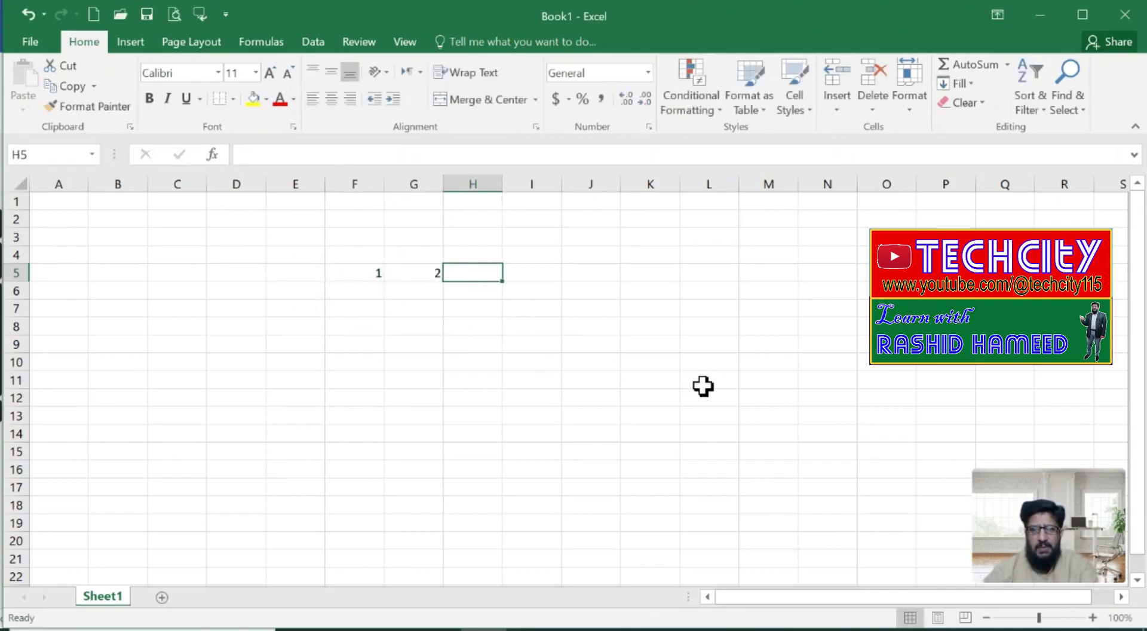
text(3)
key(Tab)
text(4	5	6	7)
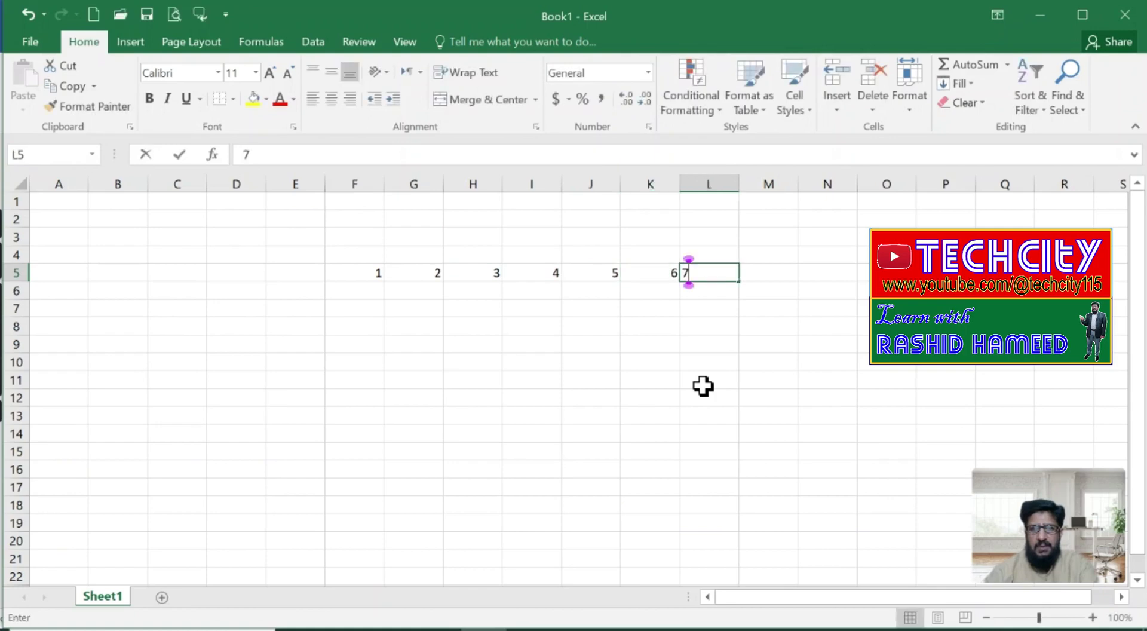
key(ctrl+Return)
Step: Copy the 1–7 row from row 5 down to row 18
key(Left)
key(Left)
key(Left)
key(Left)
key(Left)
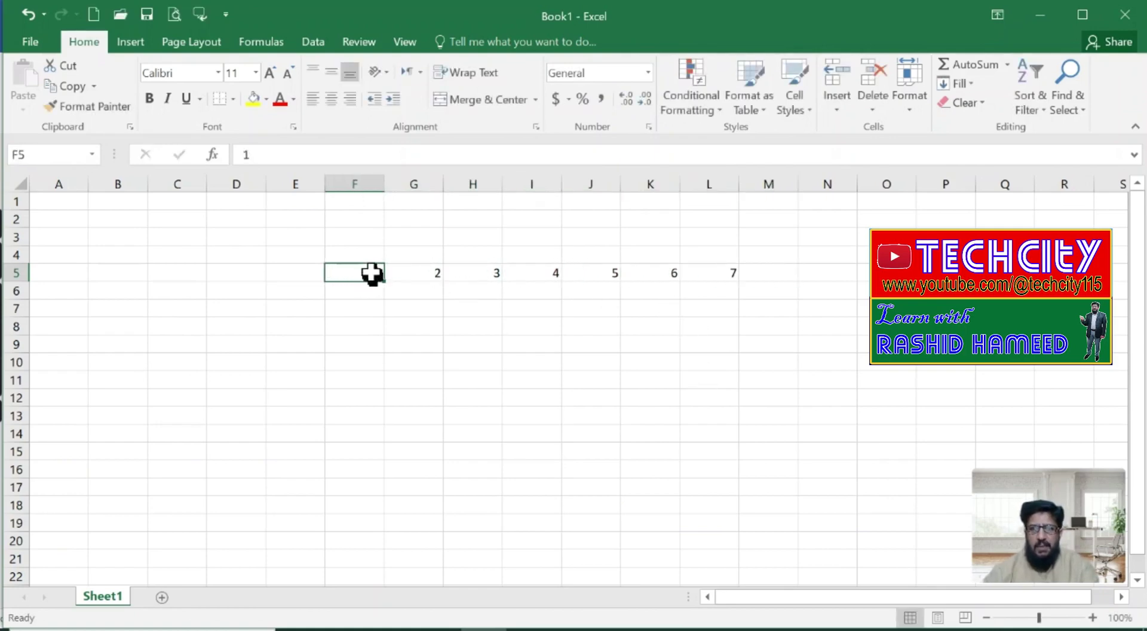
mouse_move(370, 271)
mouse_down()
mouse_move(726, 273)
mouse_move(735, 512)
mouse_up()
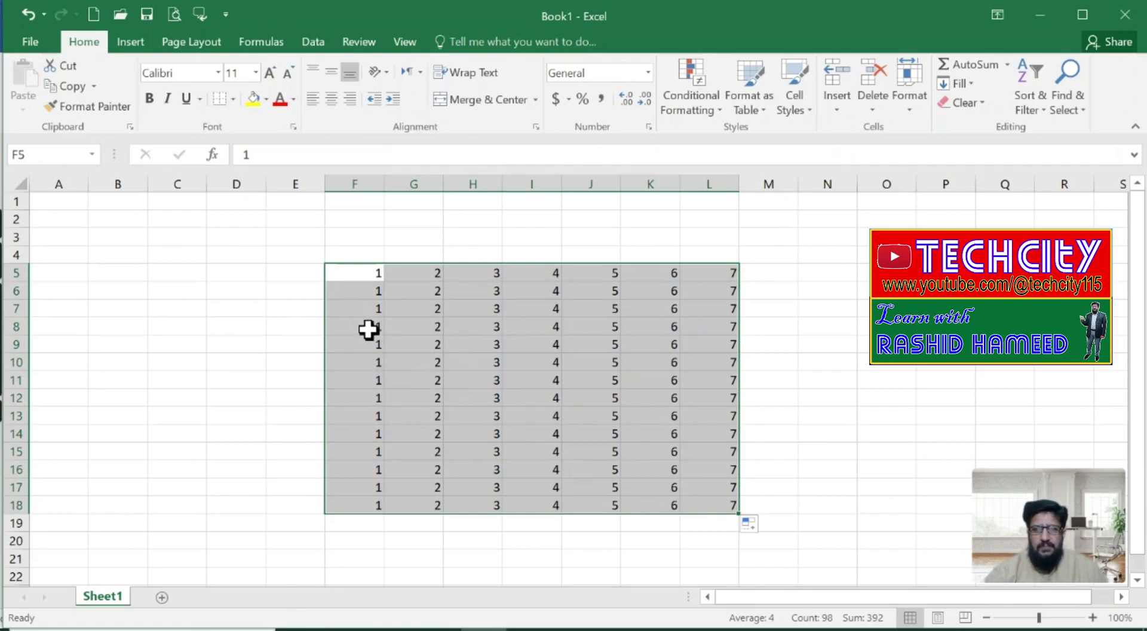
click(368, 292)
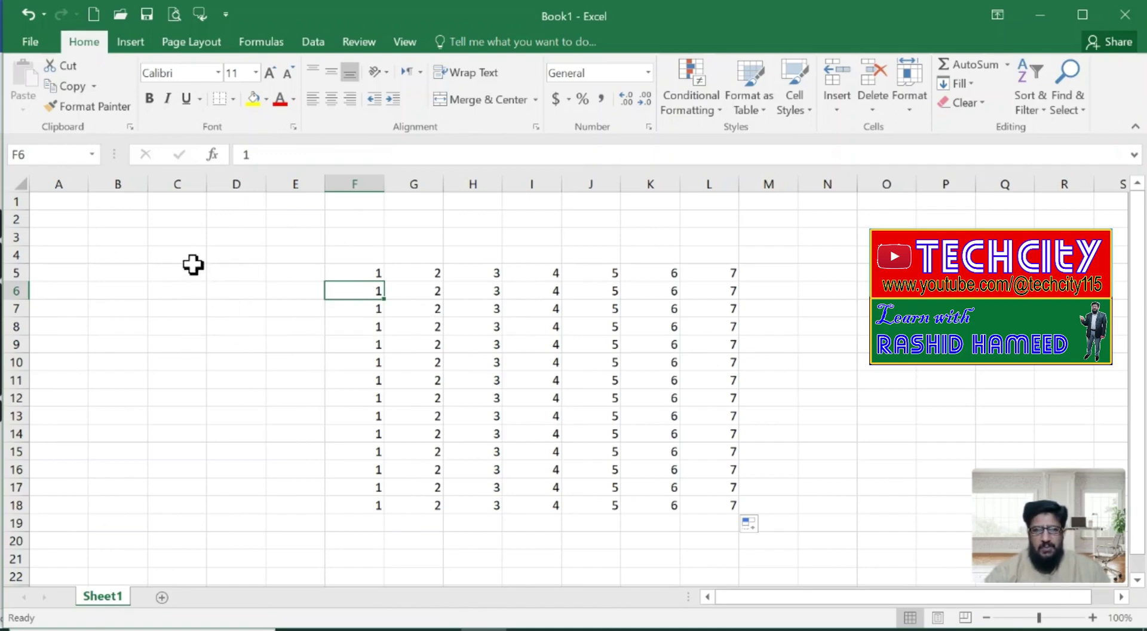
click(189, 259)
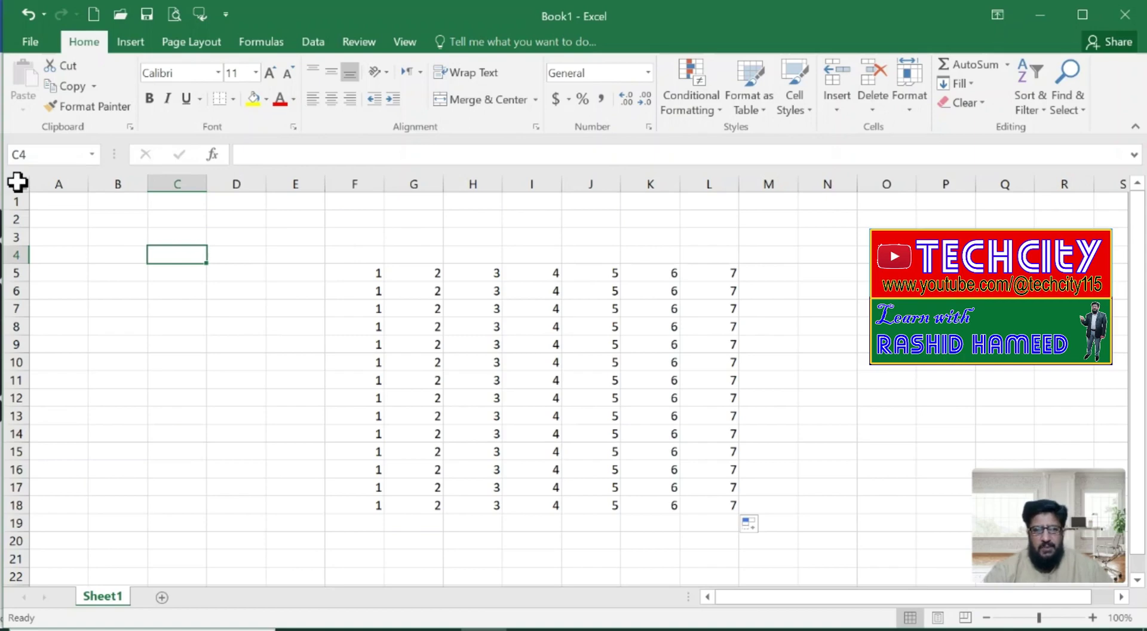
Step: Select the whole worksheet, keep font size 11, and apply red font colour
click(16, 182)
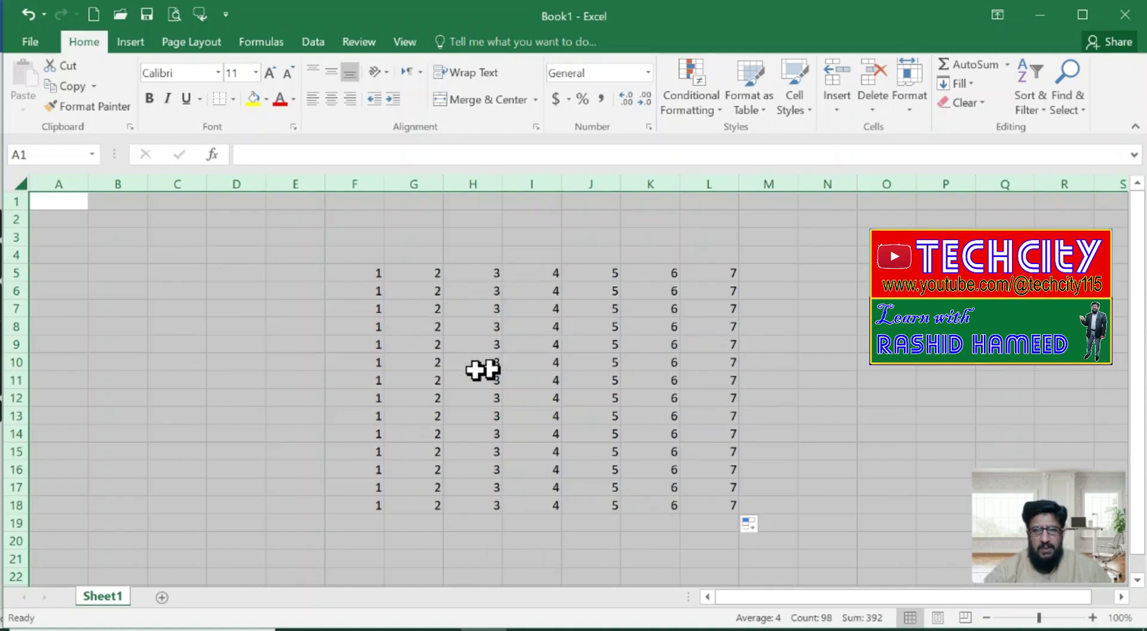
click(256, 73)
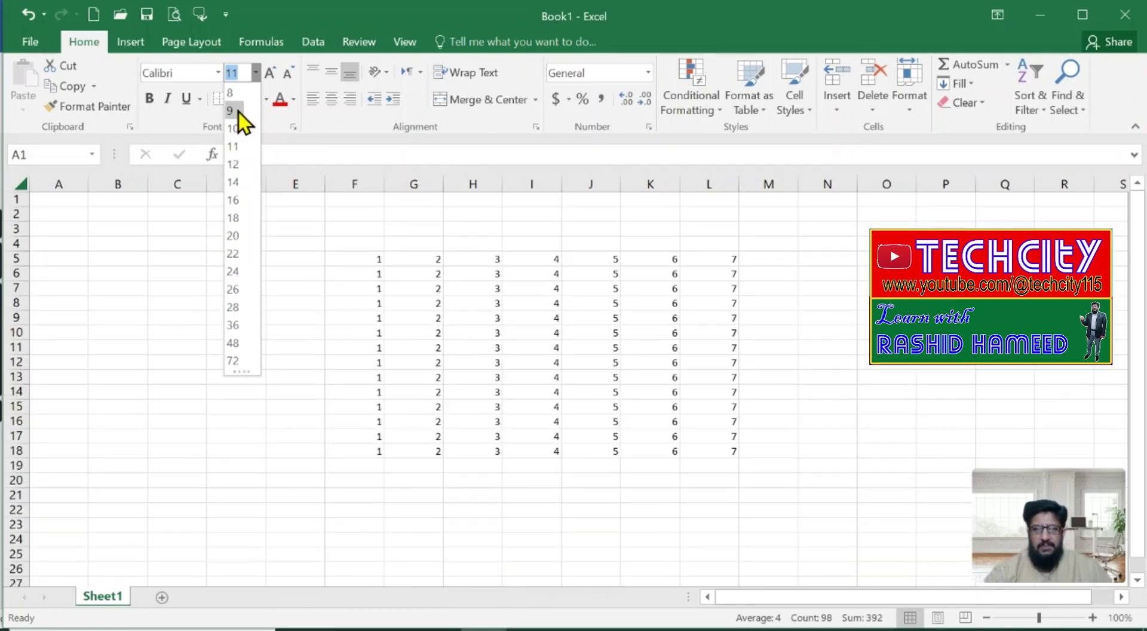
click(239, 148)
key(ctrl+a)
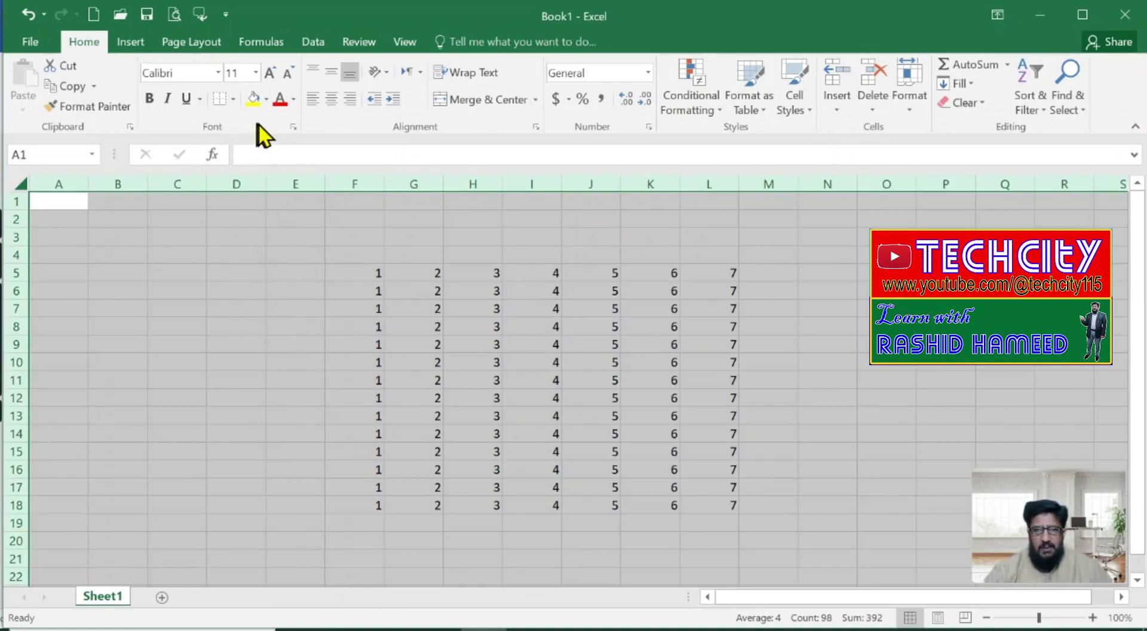
click(281, 101)
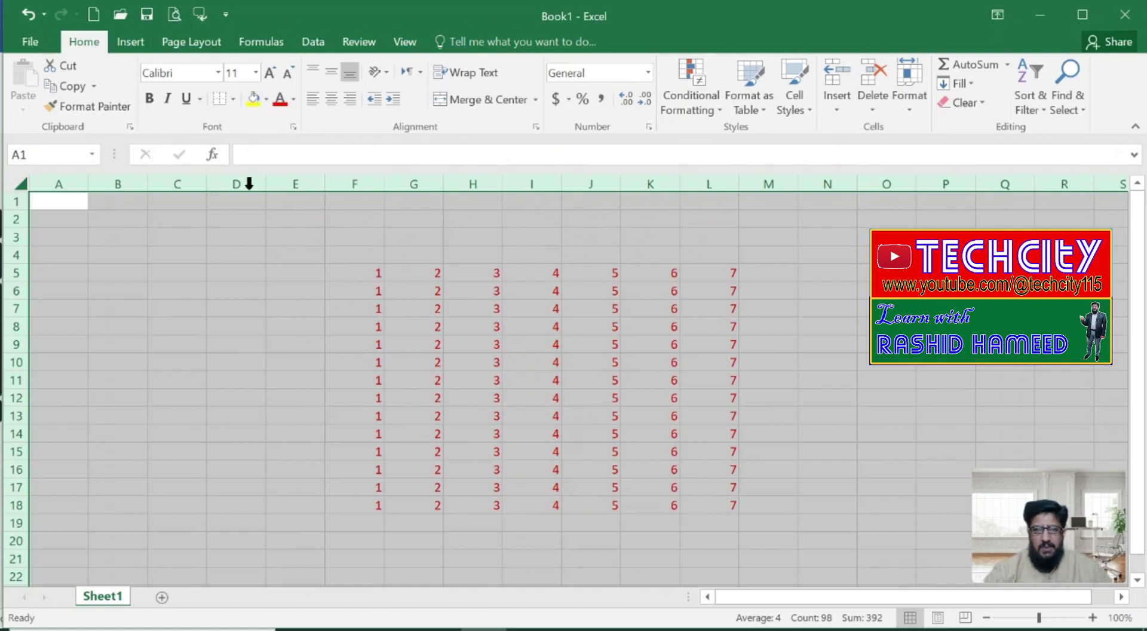
Step: Try blue-grey then gold sheet fills, then undo the fill and red font
click(266, 100)
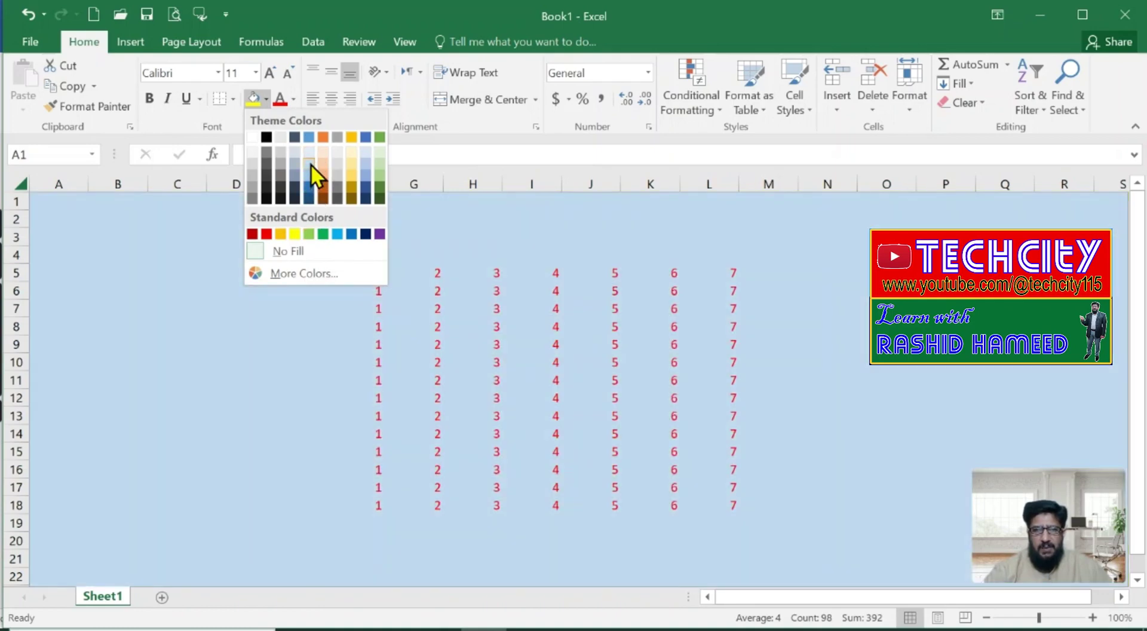
click(311, 164)
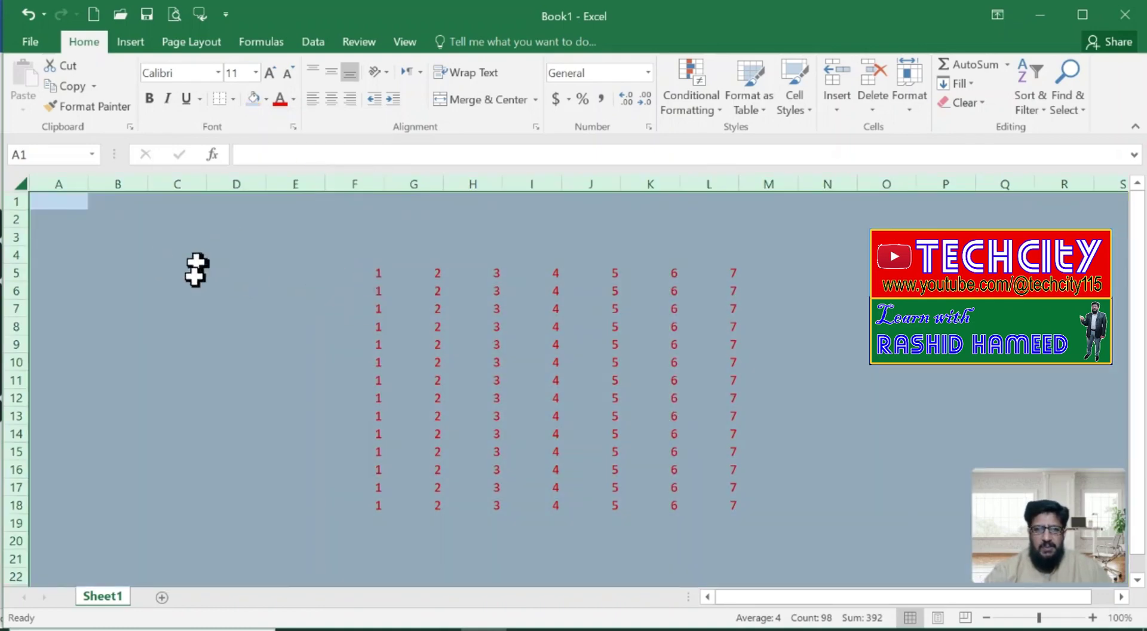
click(266, 99)
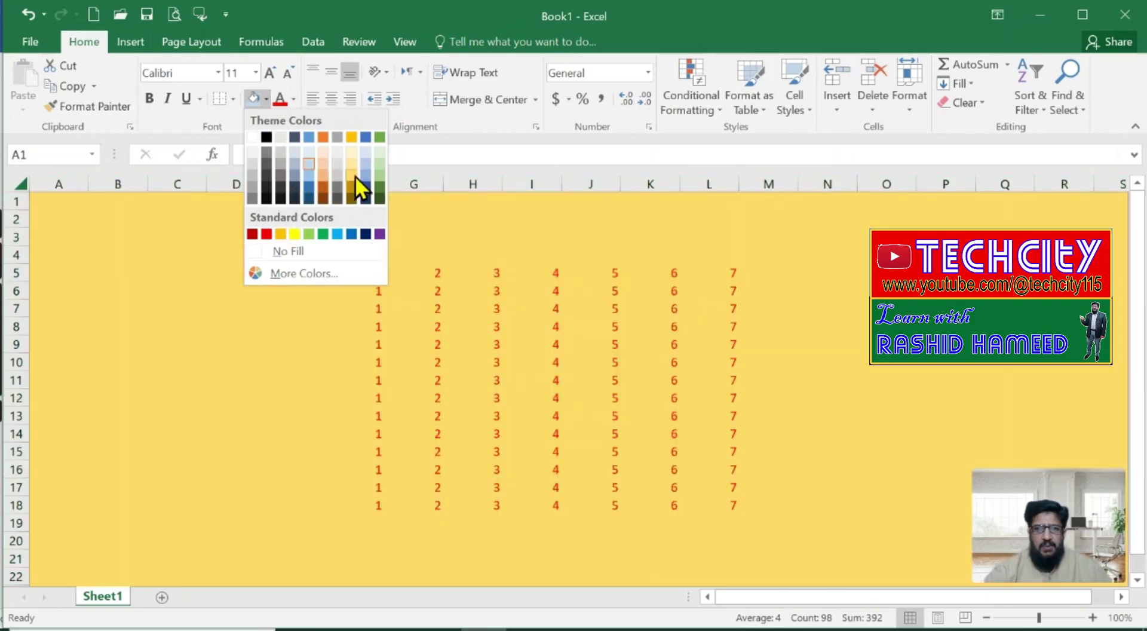
click(355, 185)
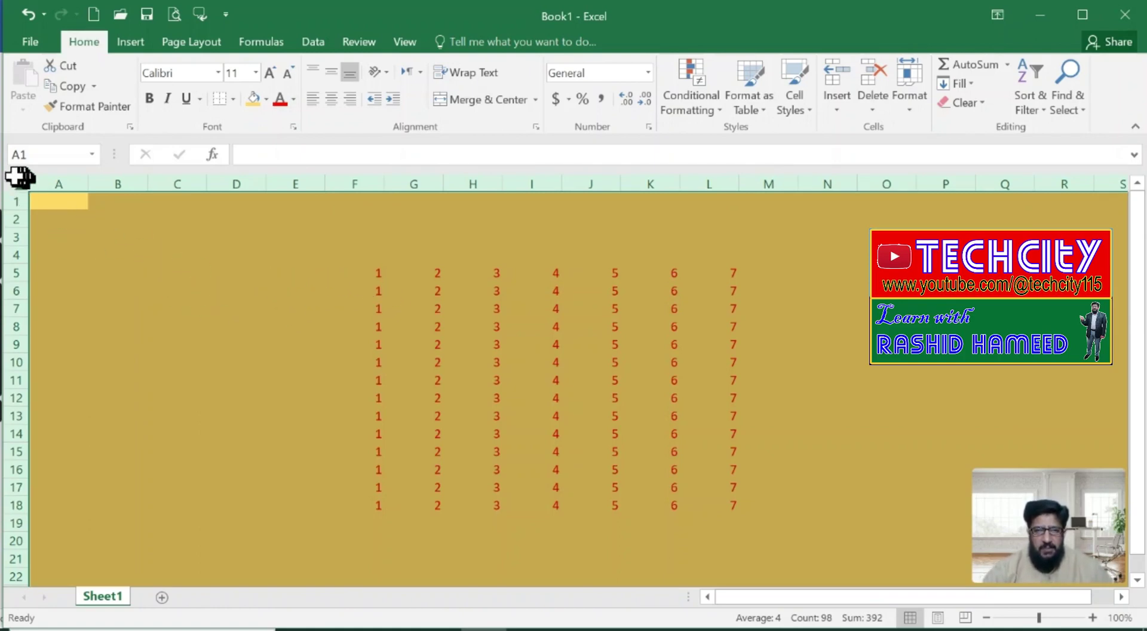
click(135, 258)
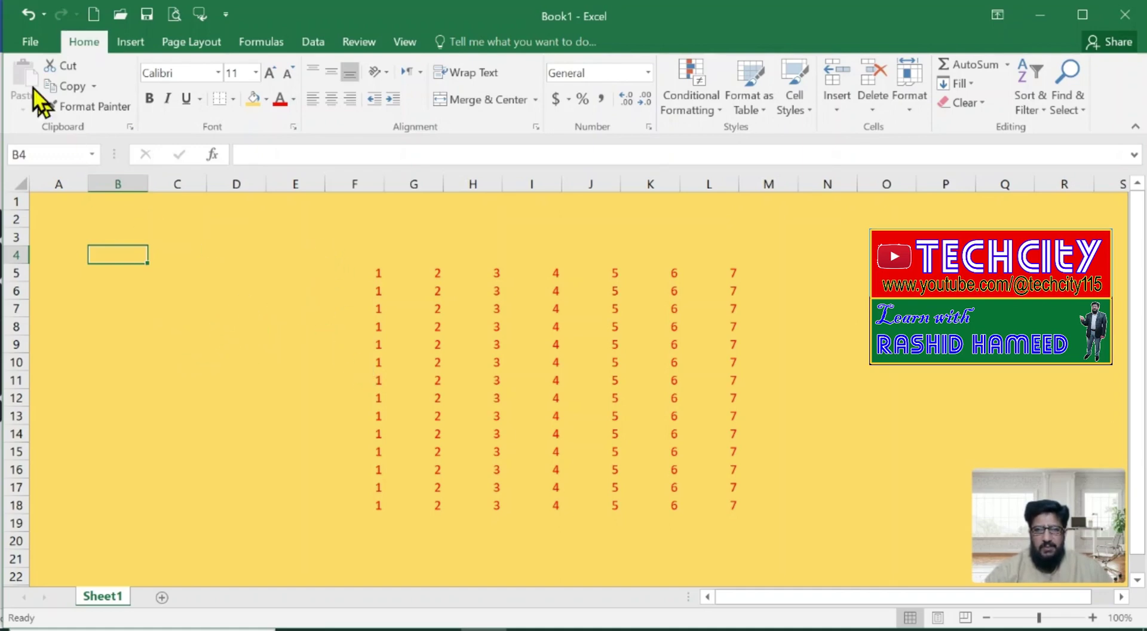
click(27, 14)
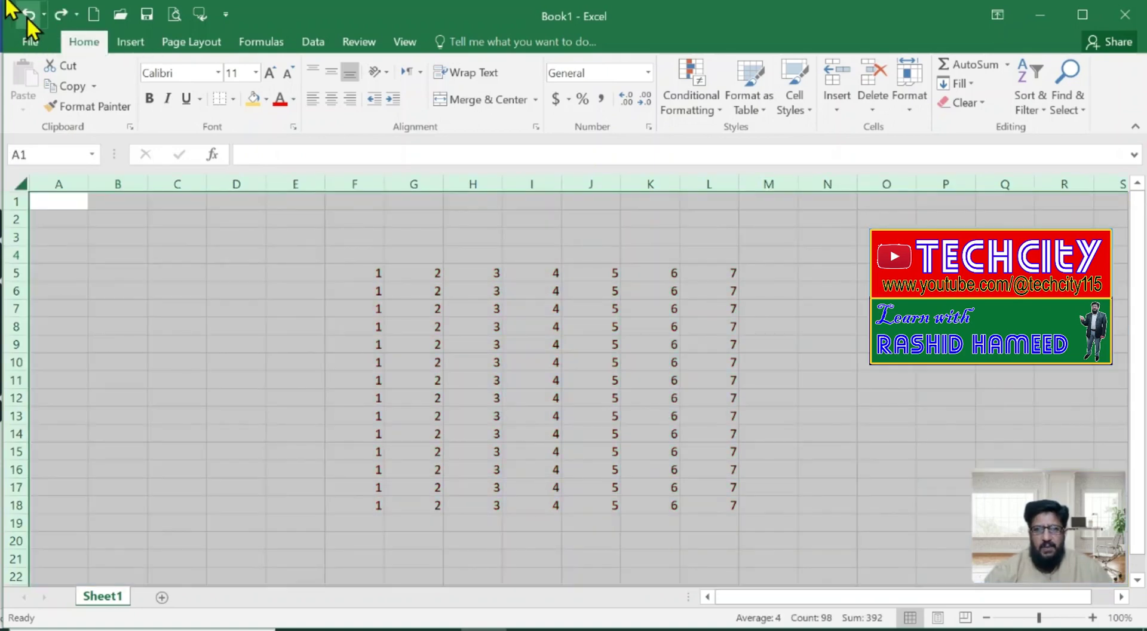
click(214, 256)
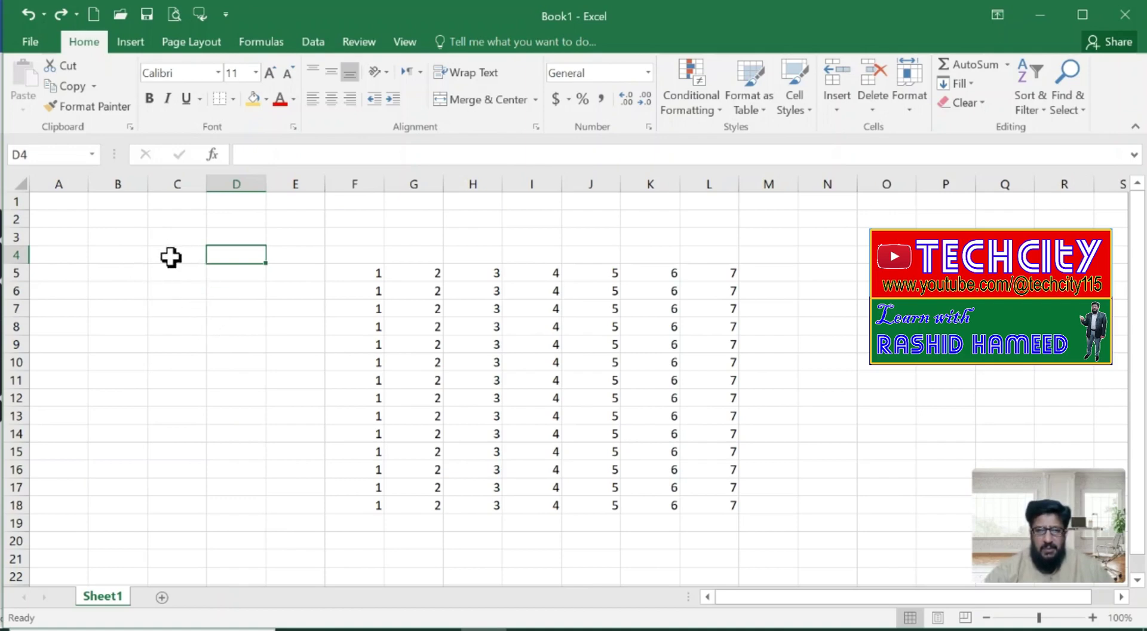
click(171, 257)
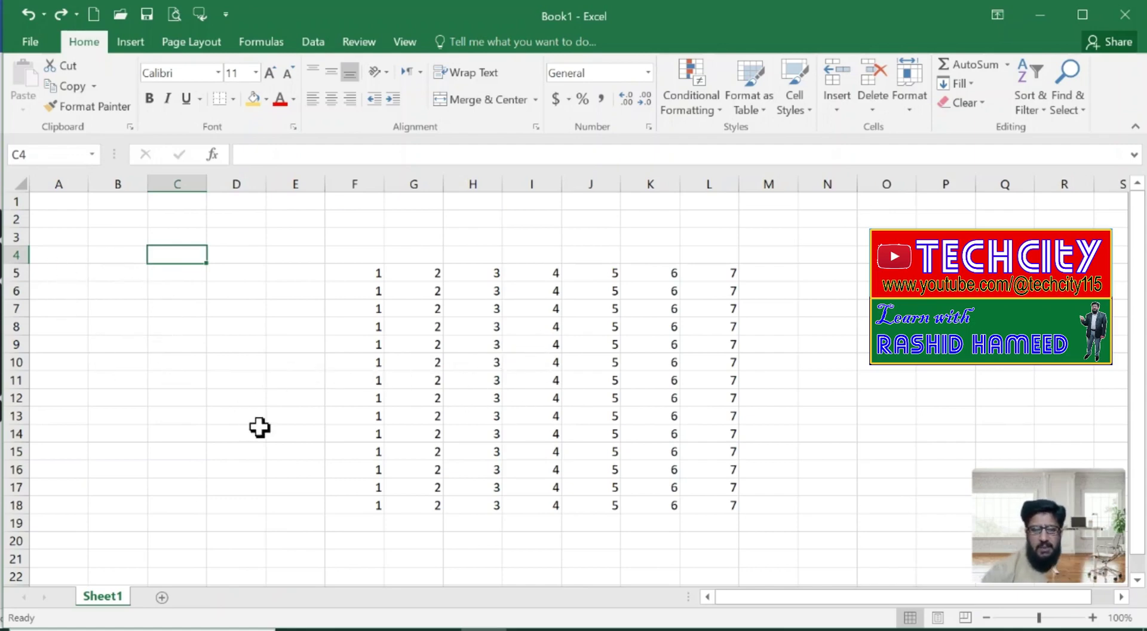
key(ctrl+a)
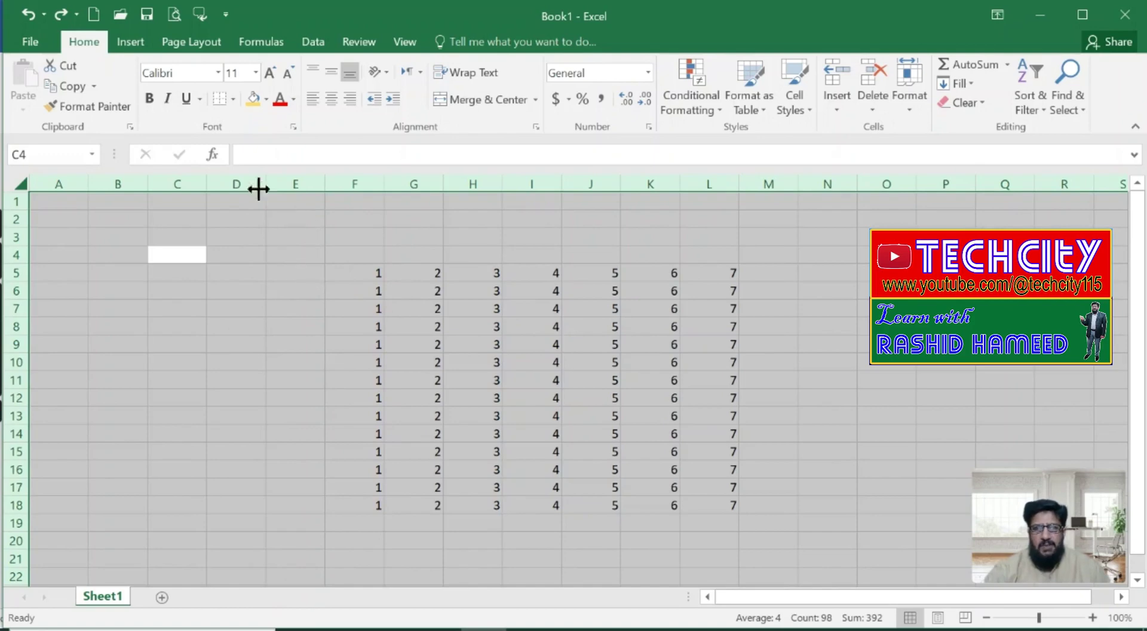
click(255, 103)
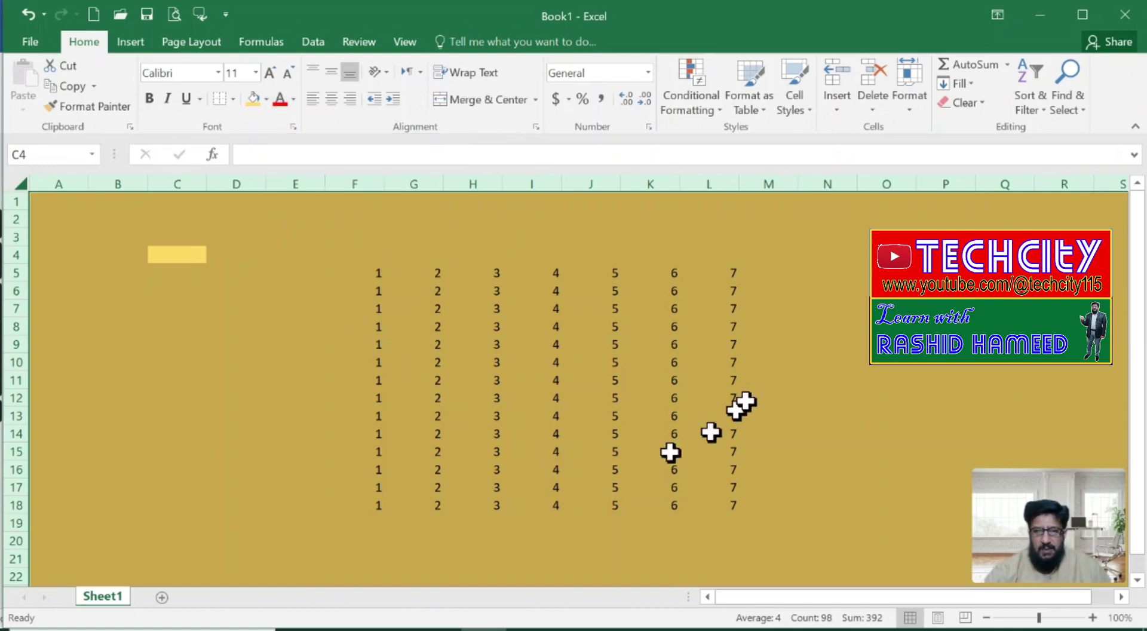
click(280, 101)
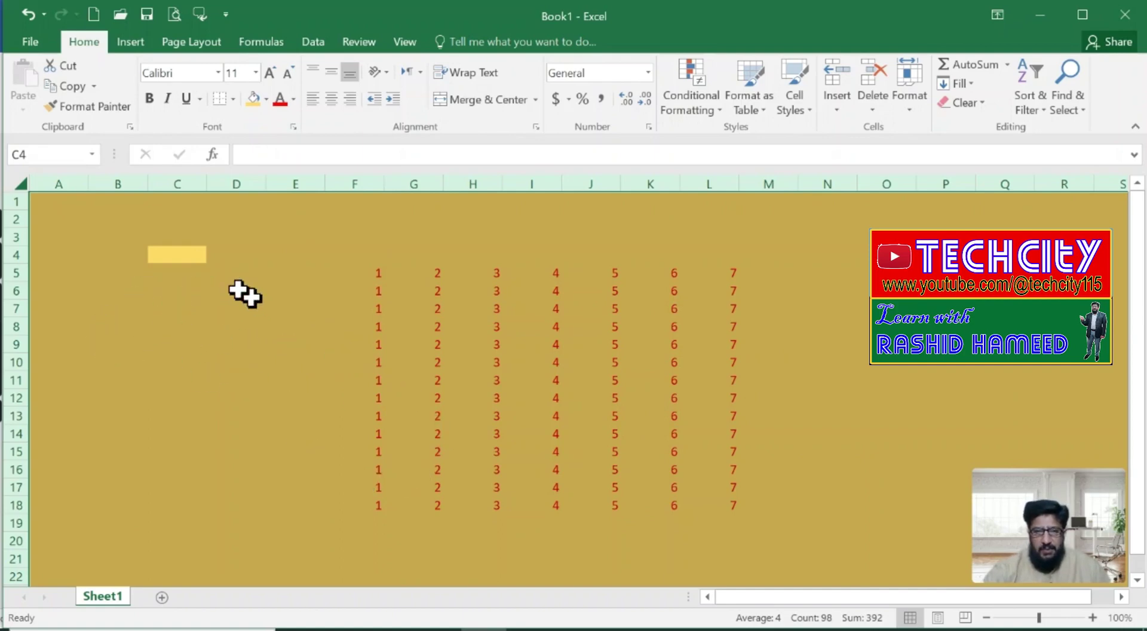
click(210, 316)
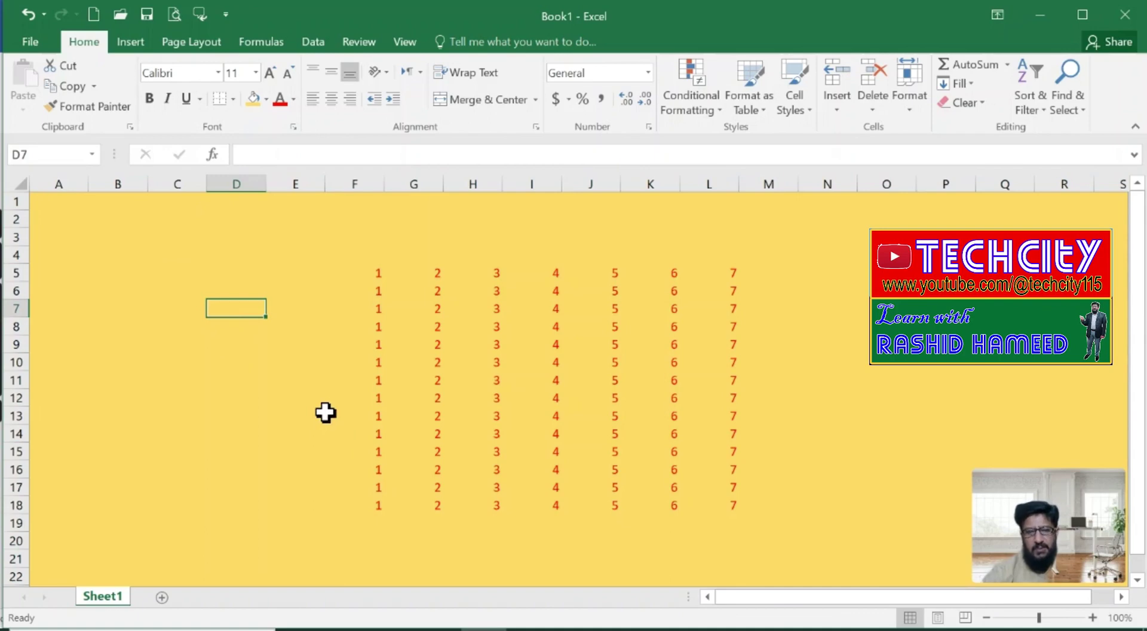
key(ctrl+z)
key(ctrl+z)
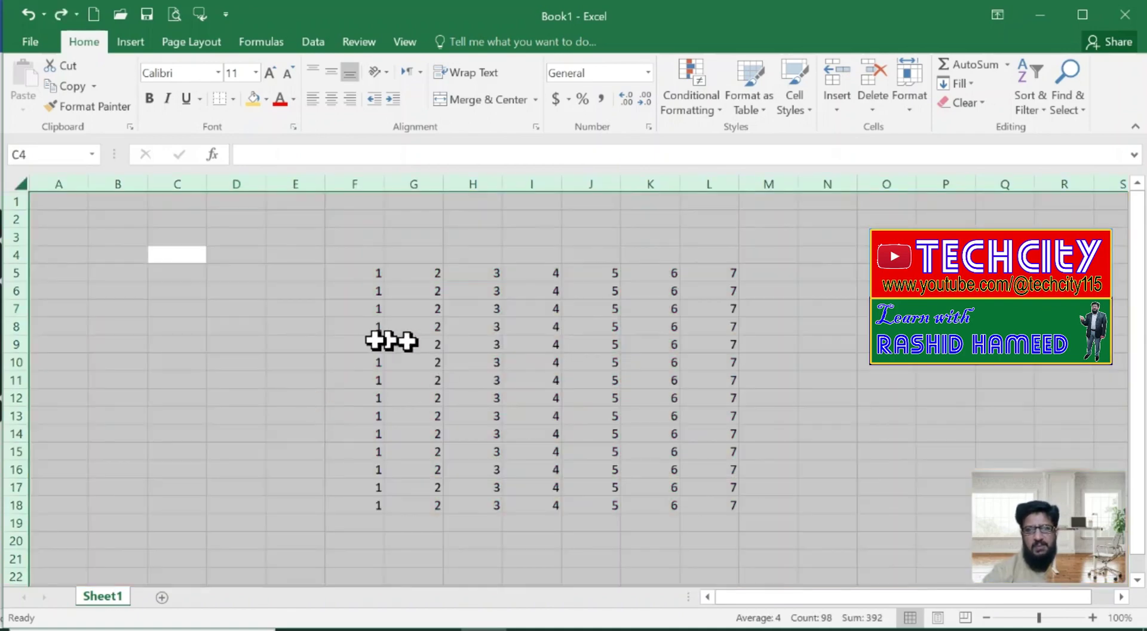
click(376, 341)
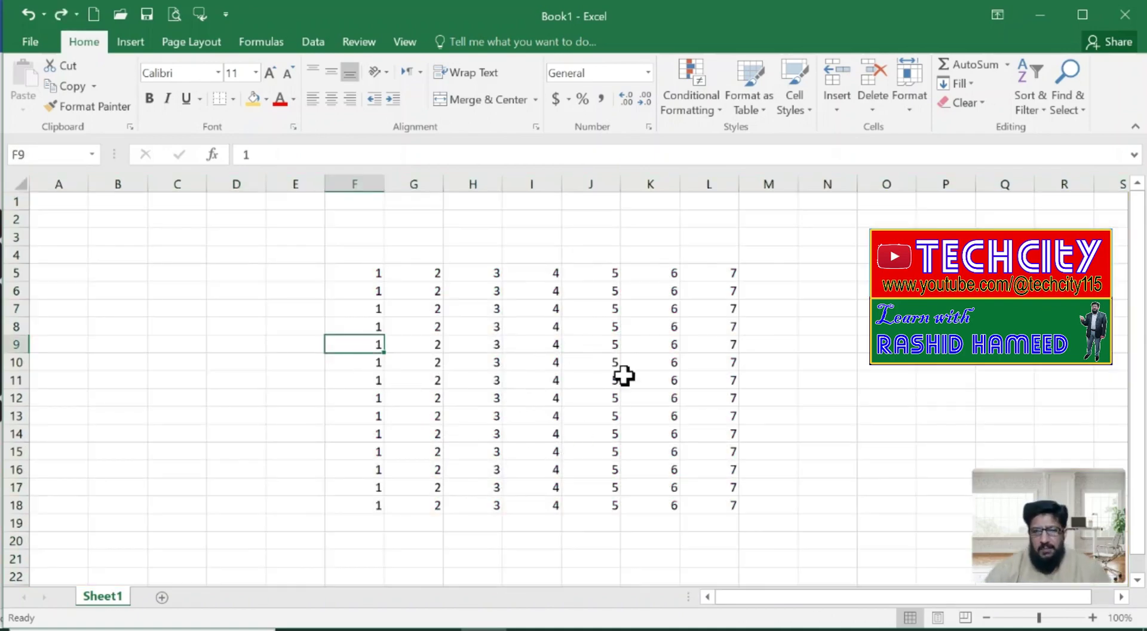
mouse_move(371, 275)
mouse_down()
mouse_move(356, 307)
mouse_move(448, 494)
mouse_move(686, 515)
mouse_move(725, 505)
mouse_up()
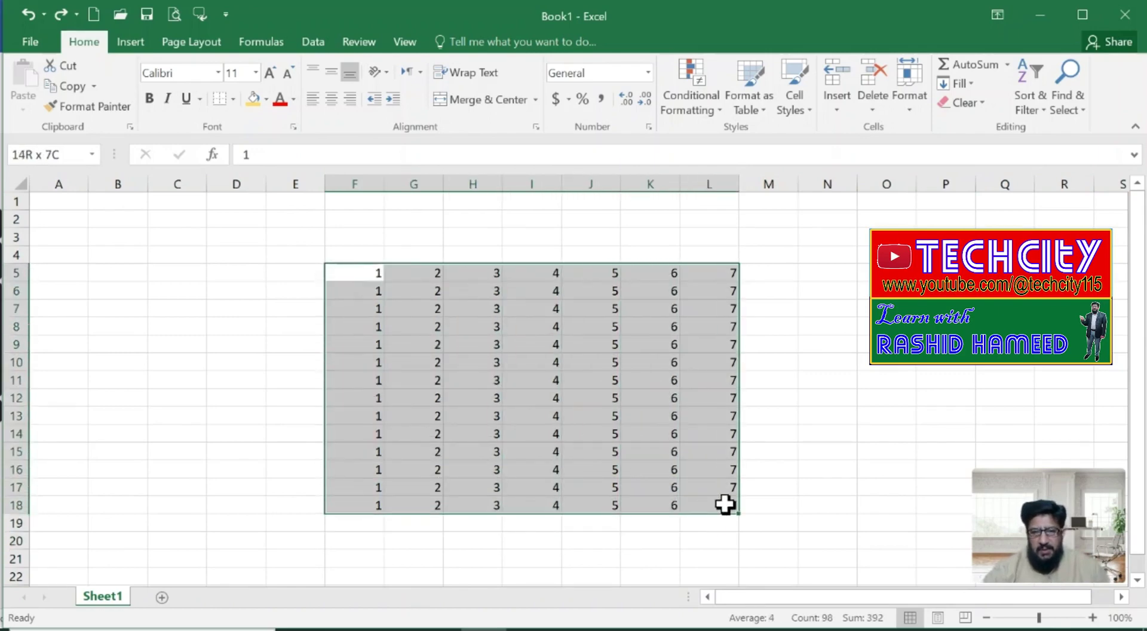
click(553, 451)
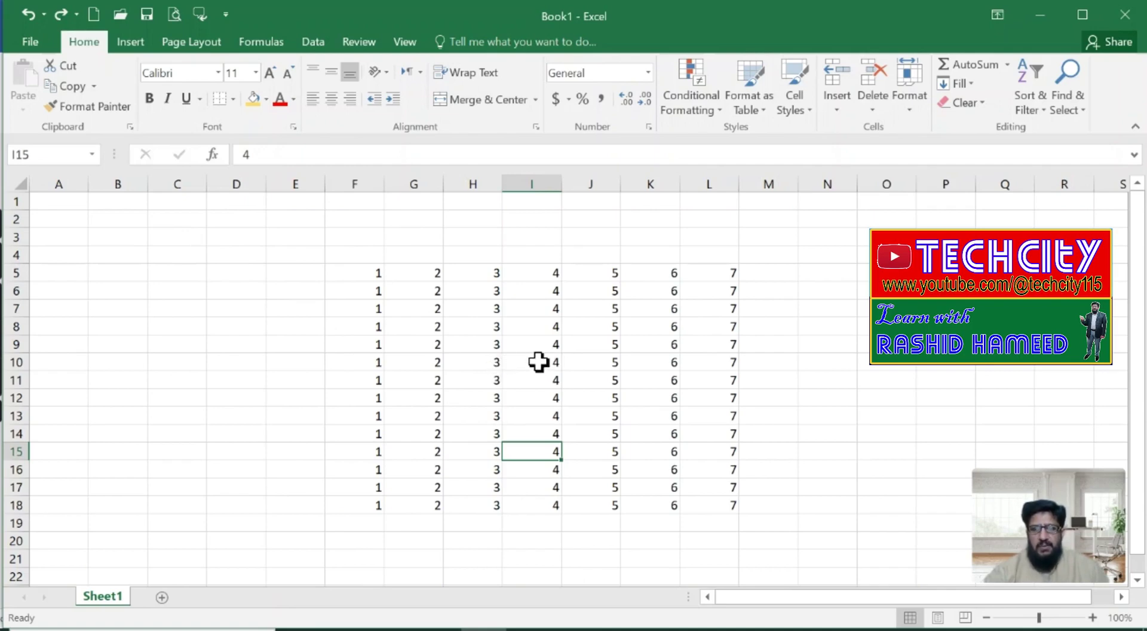
double_click(531, 345)
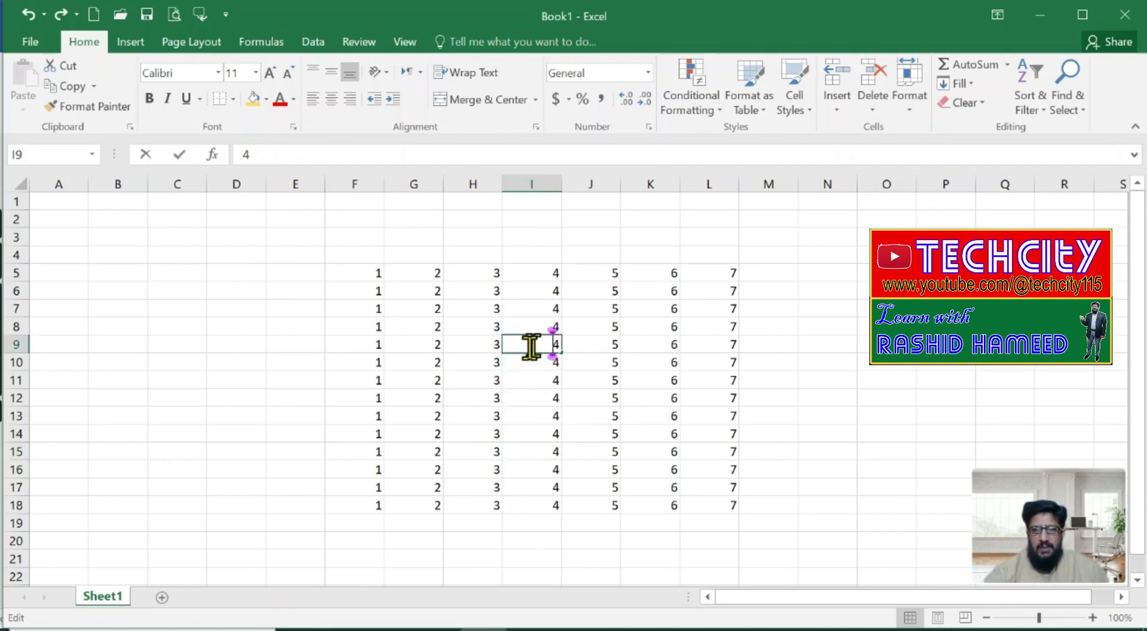
click(489, 345)
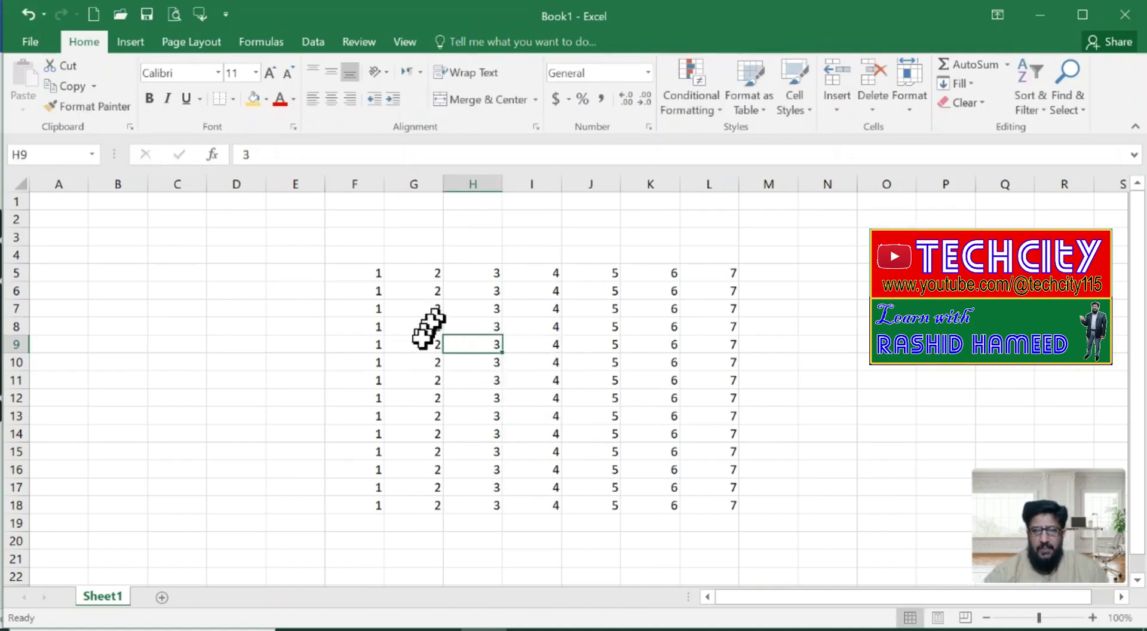
click(624, 381)
click(425, 380)
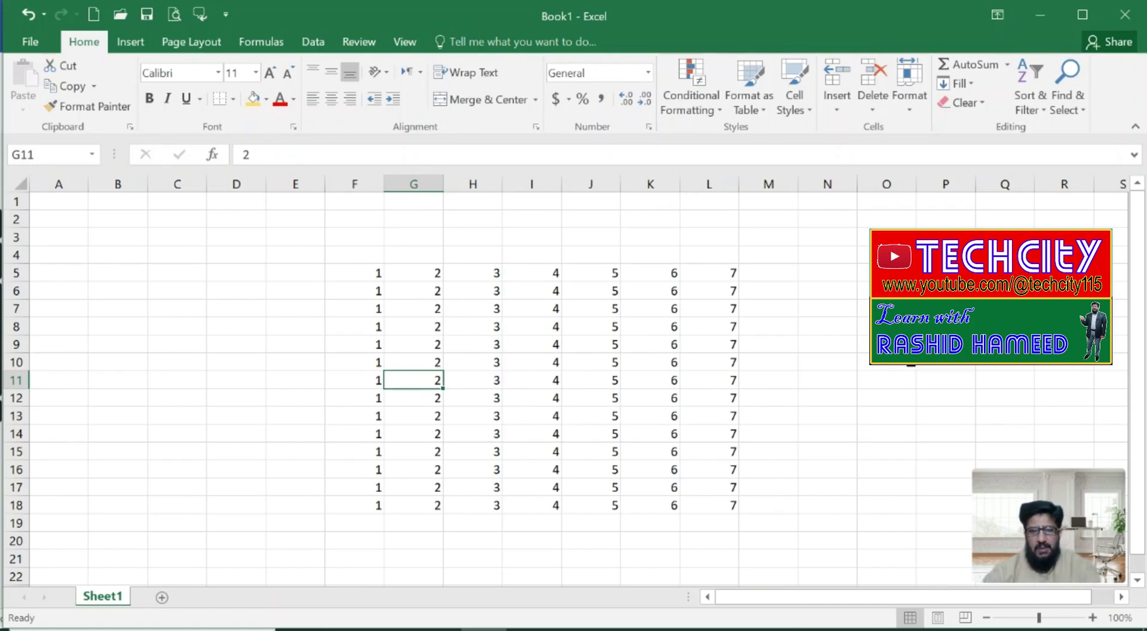
key(ctrl+a)
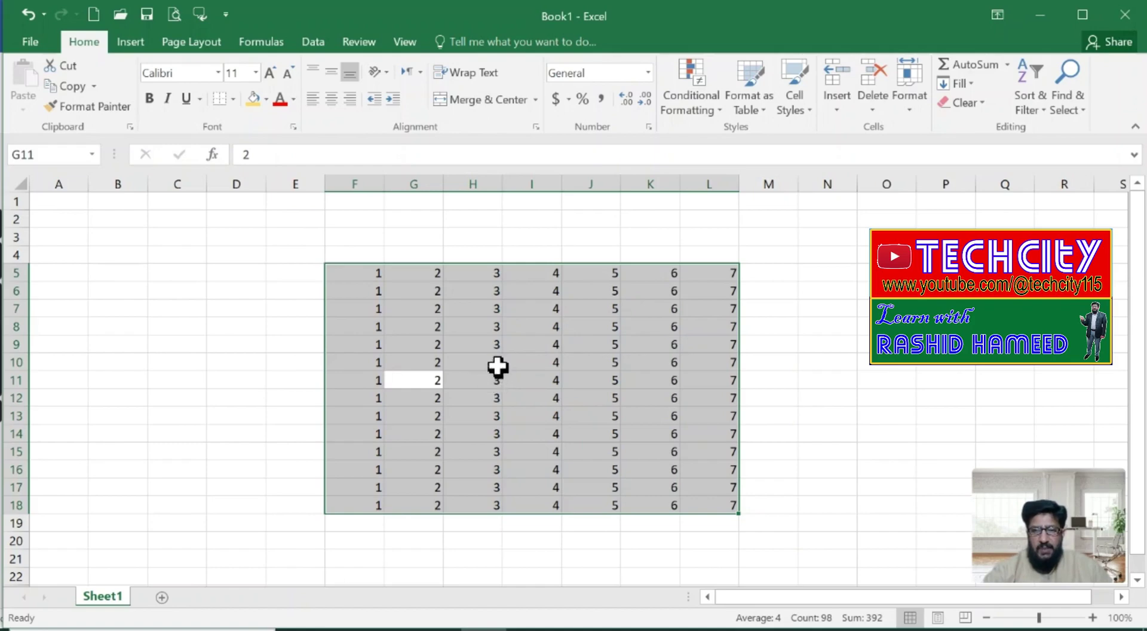
click(497, 366)
click(673, 325)
click(657, 397)
click(518, 381)
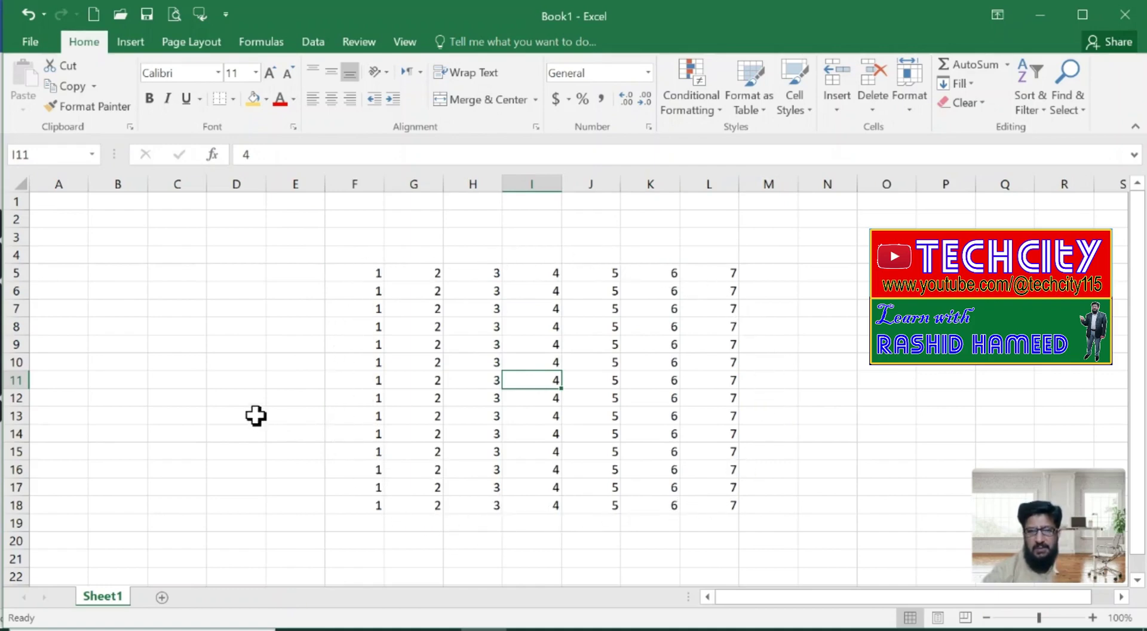
key(ctrl+a)
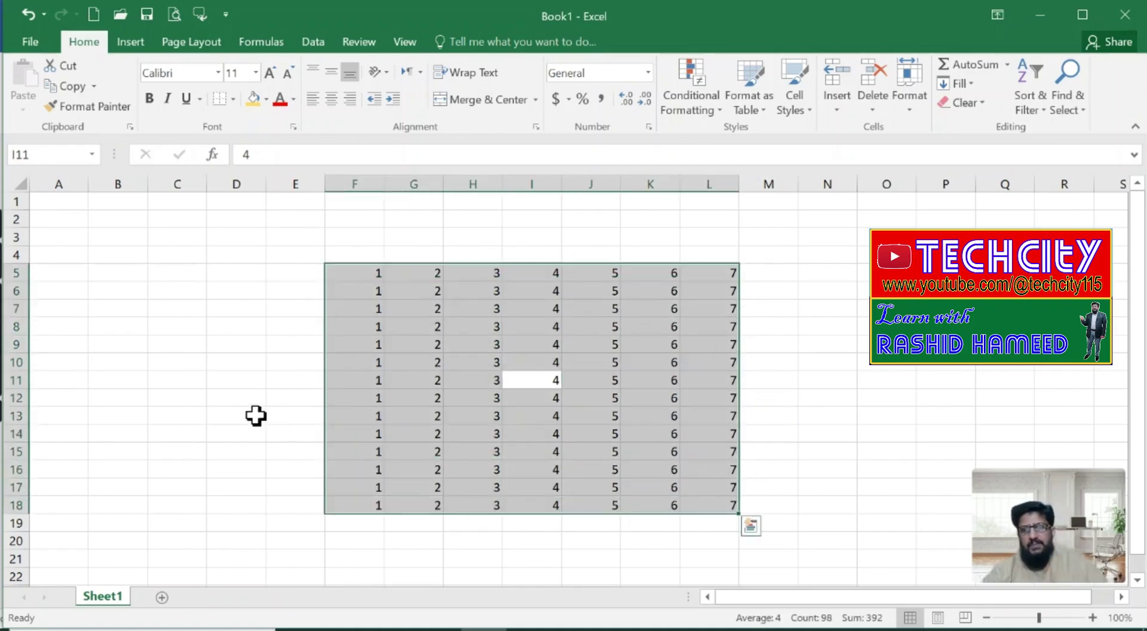
click(232, 101)
click(223, 257)
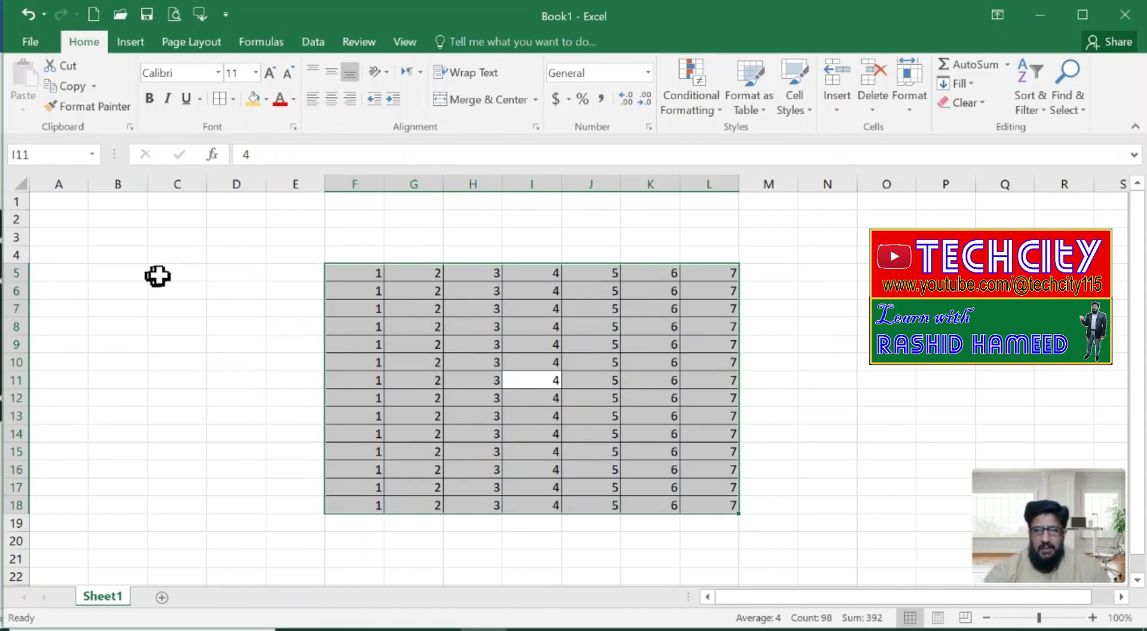
click(187, 308)
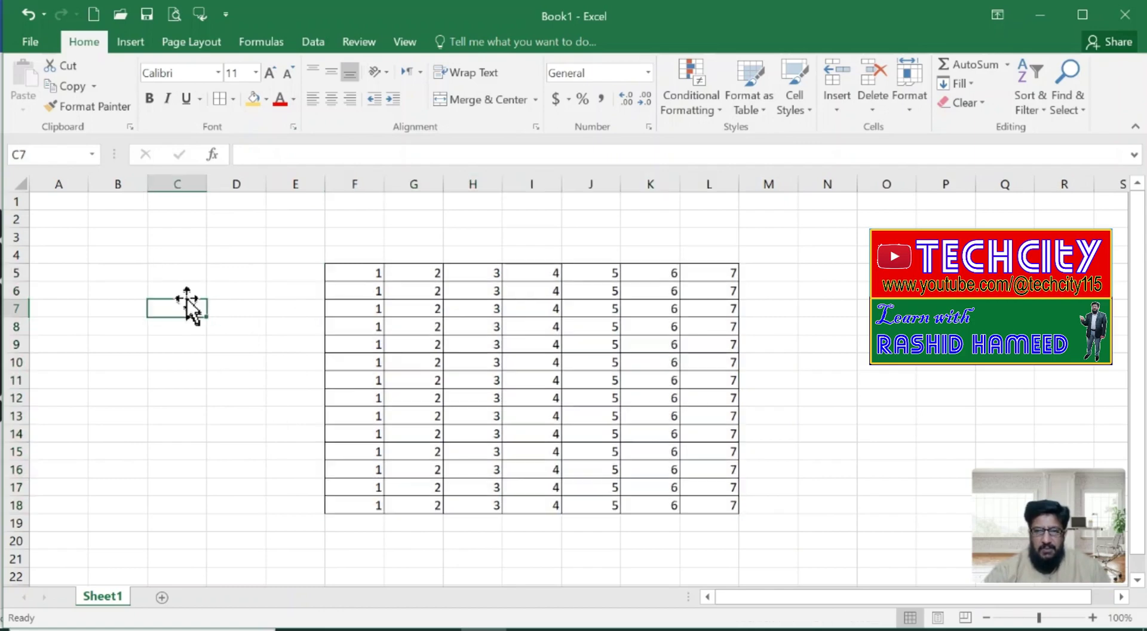
key(ctrl+z)
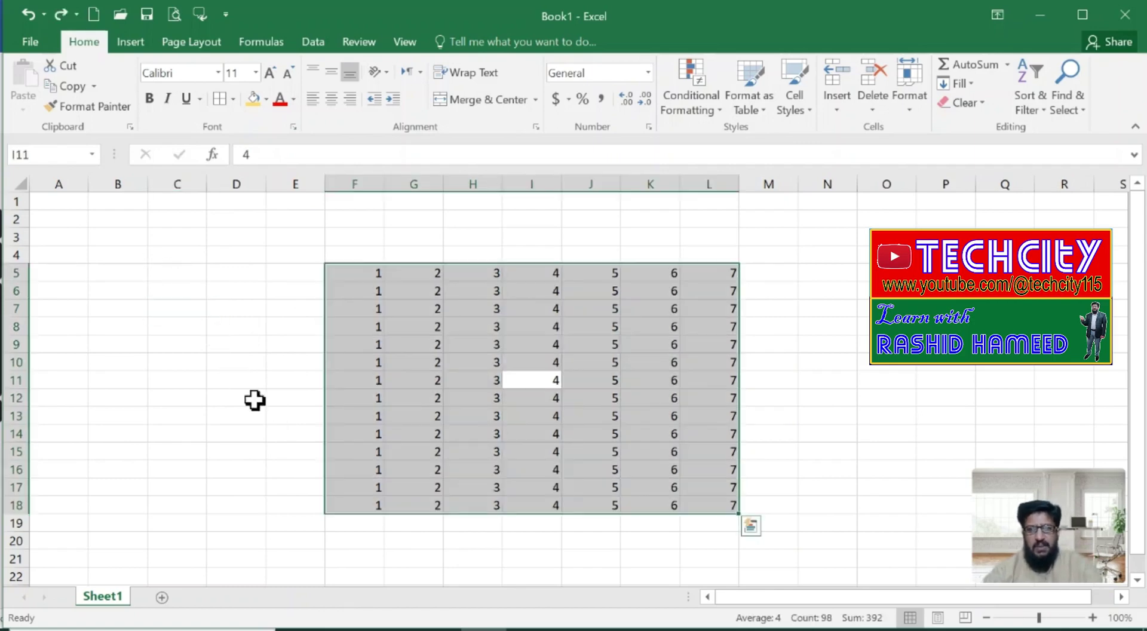
click(255, 400)
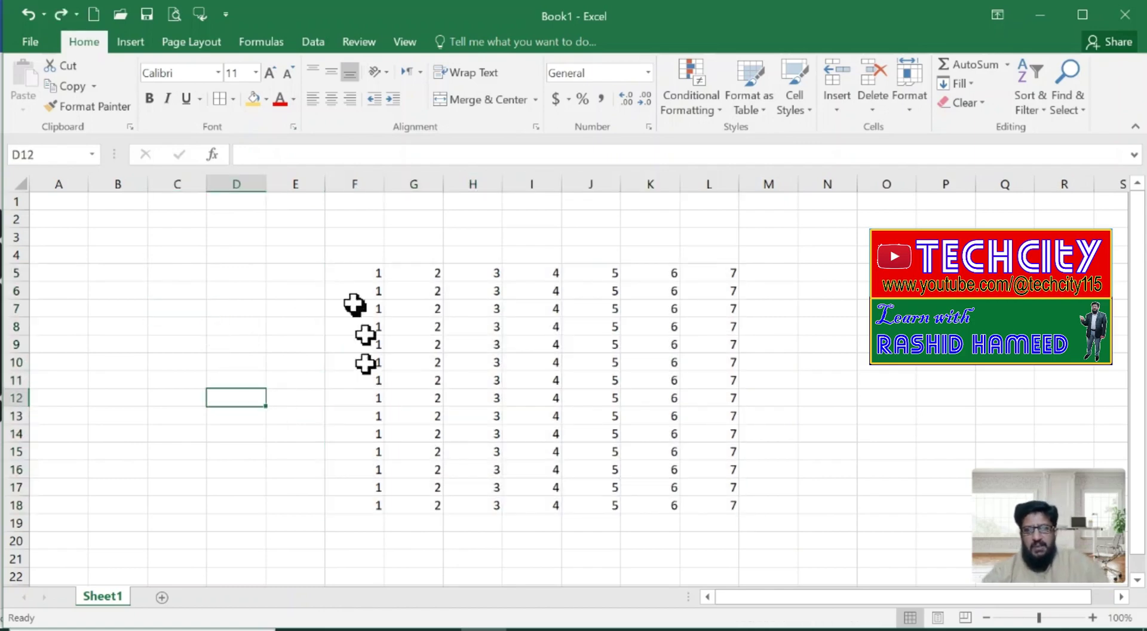
click(19, 185)
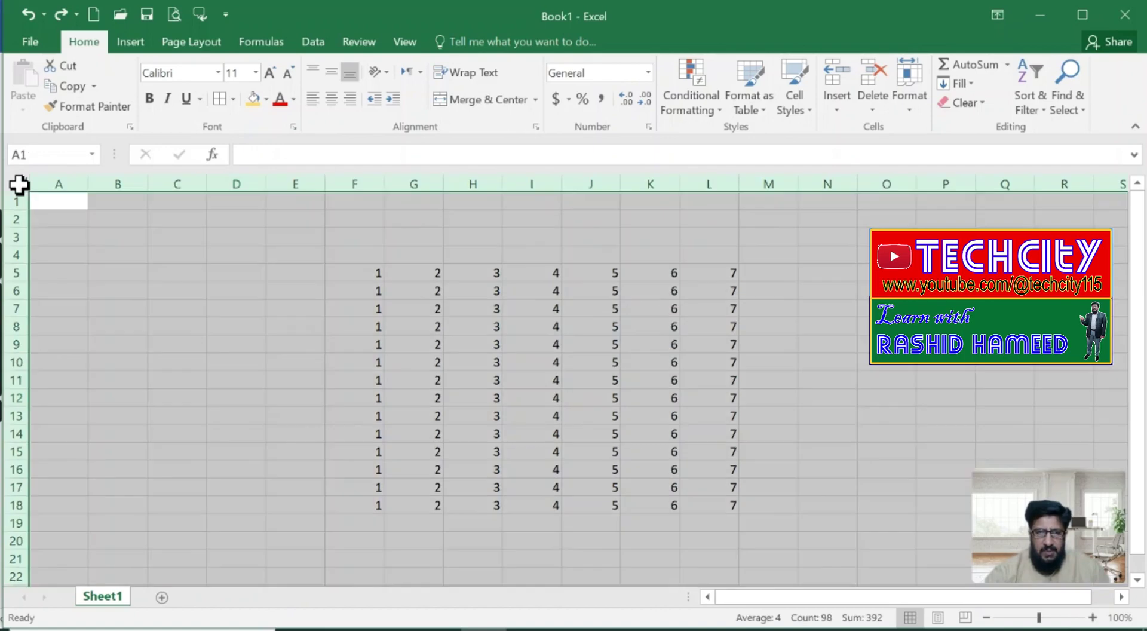
Step: Apply All Borders to the whole sheet, then remove the sheet-wide borders
click(220, 98)
click(202, 305)
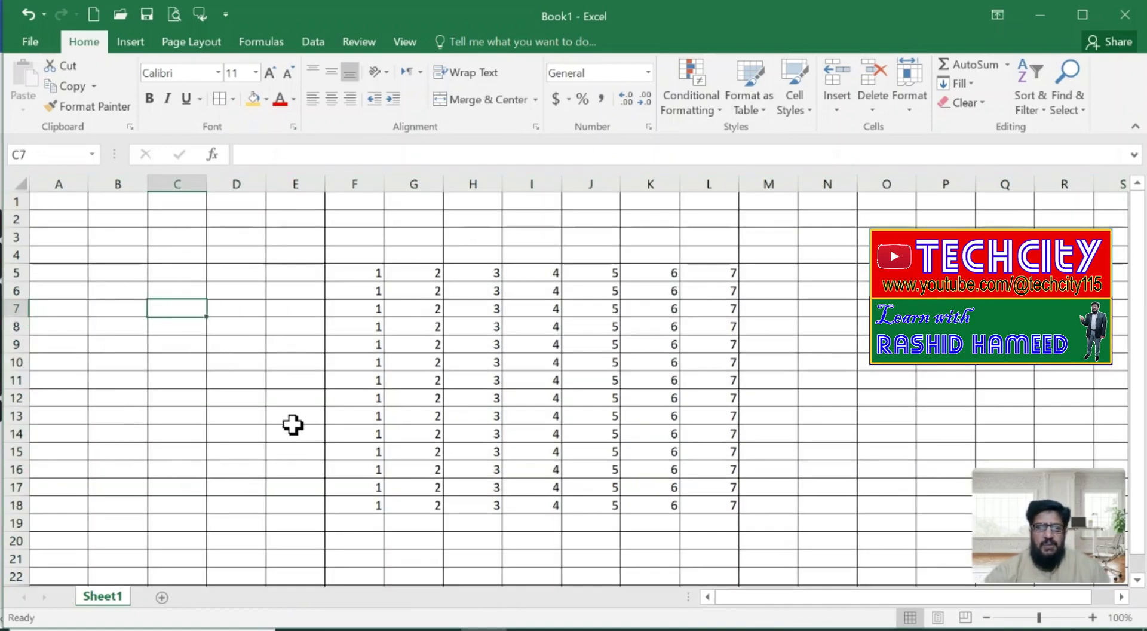
drag(337, 276, 734, 503)
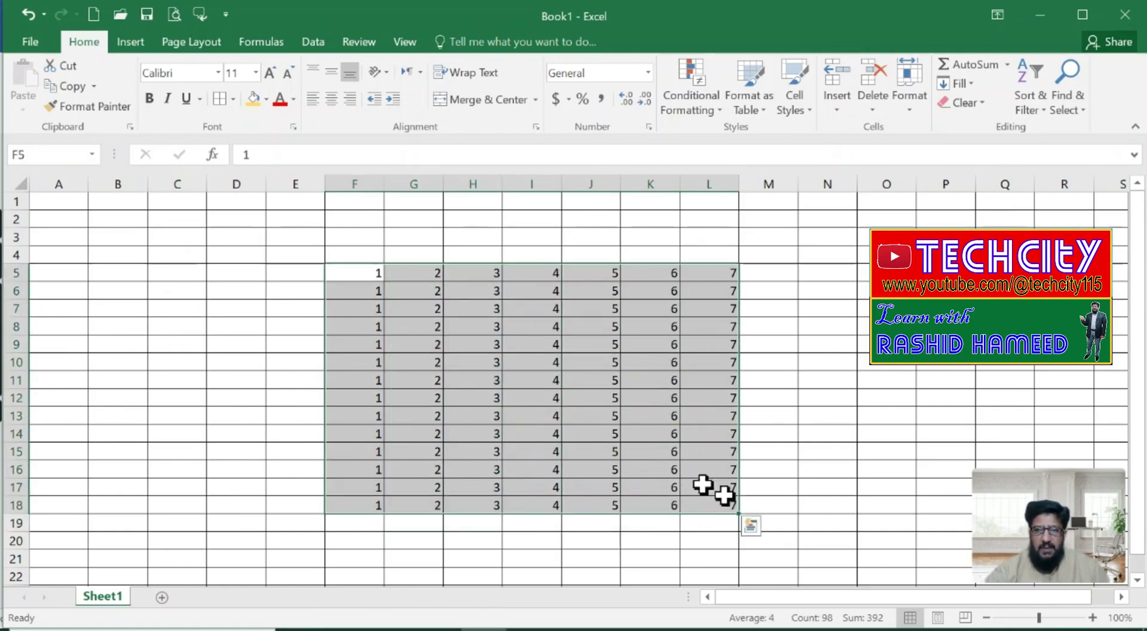
click(253, 306)
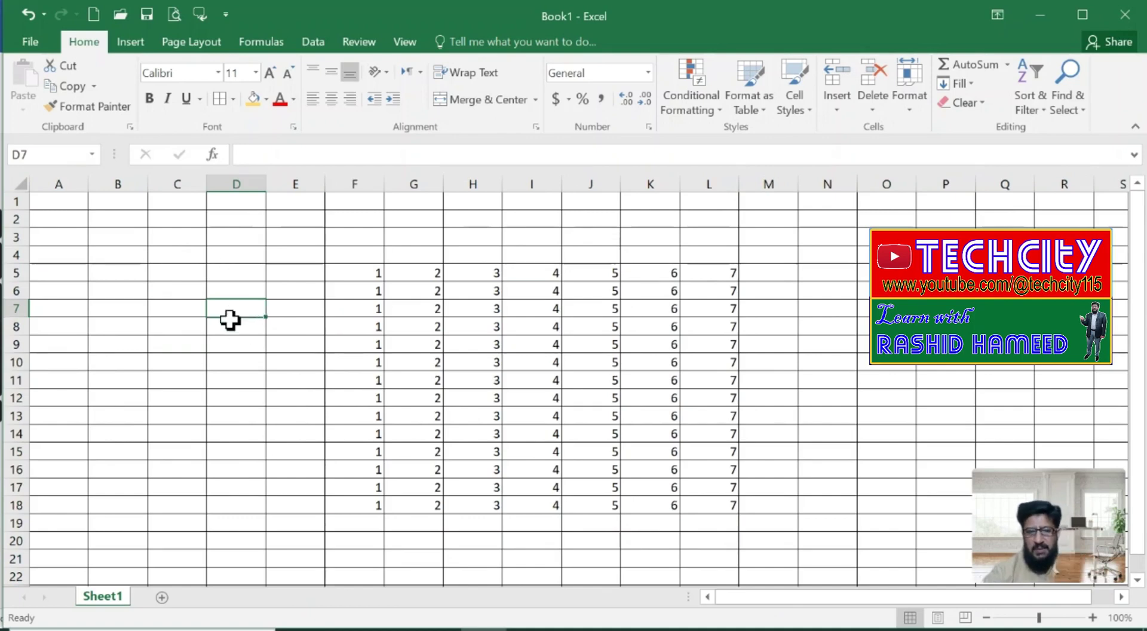
key(ctrl+a)
Step: Select the F5:L18 number table and give it All Borders
click(350, 358)
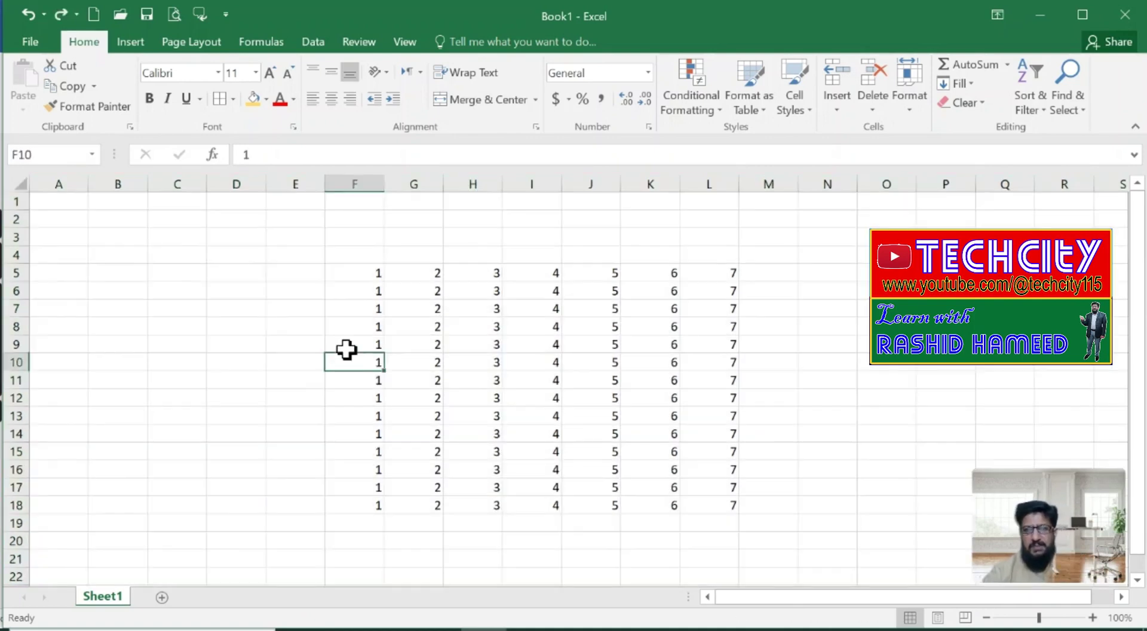
click(497, 379)
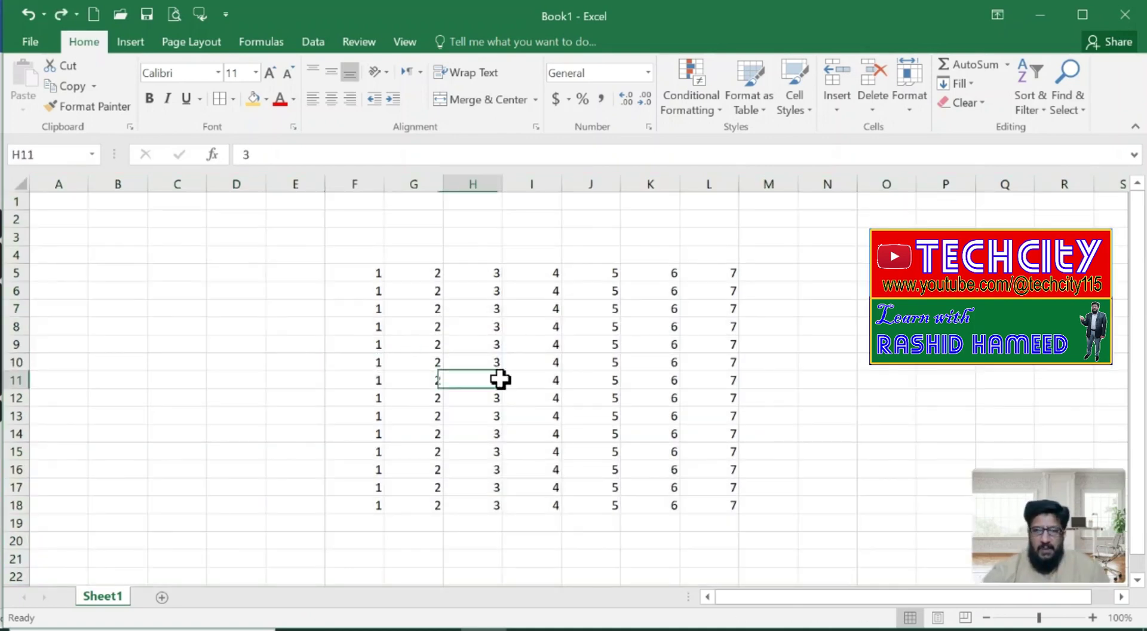
click(552, 363)
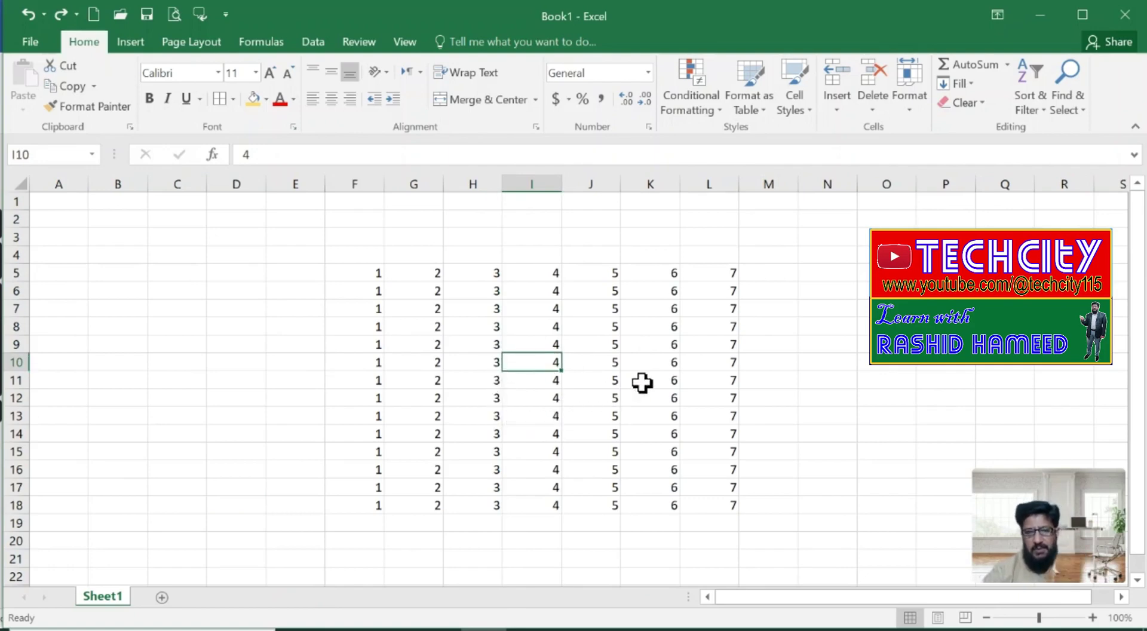
key(ctrl+a)
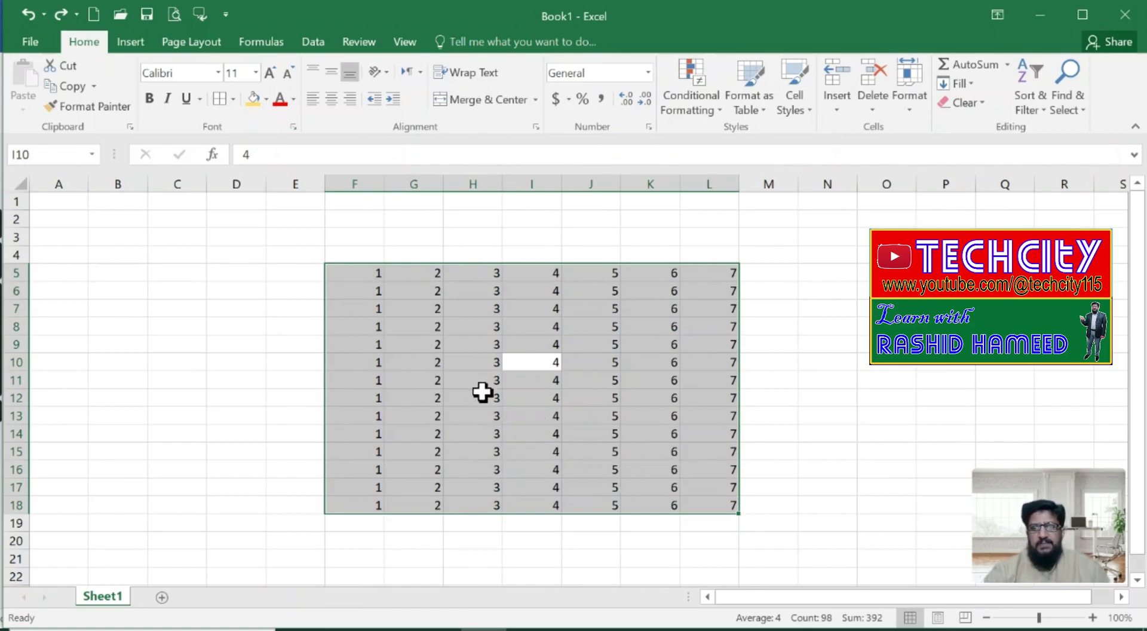
click(232, 99)
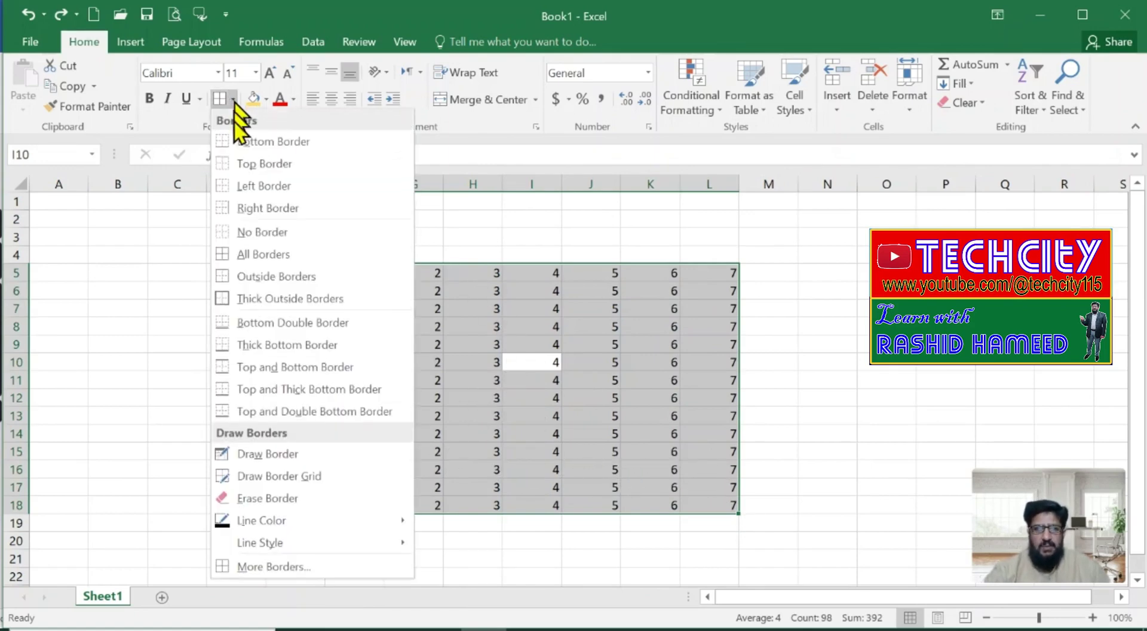
click(229, 255)
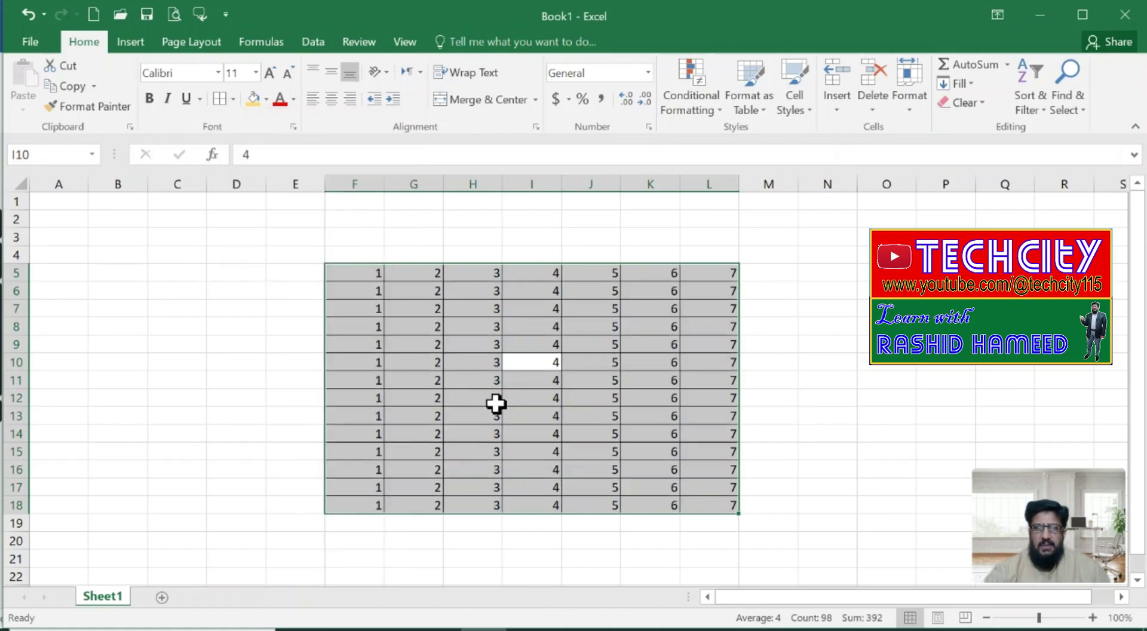
Step: Enlarge the table's numbers to size 14, centre them and make them bold, not italic
click(270, 72)
click(270, 73)
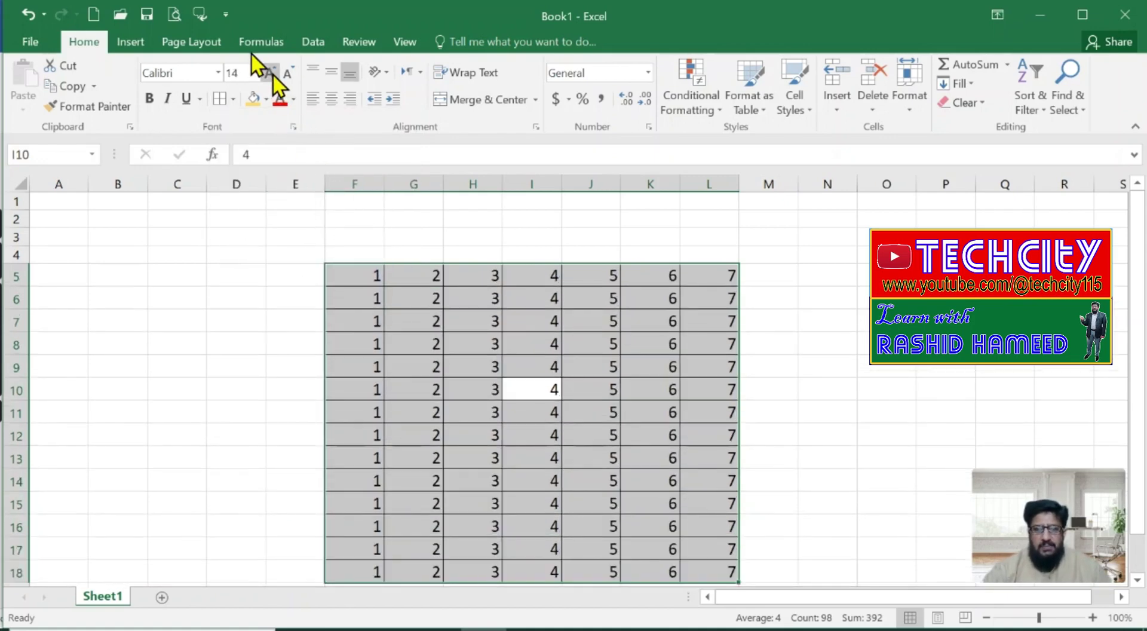
click(331, 99)
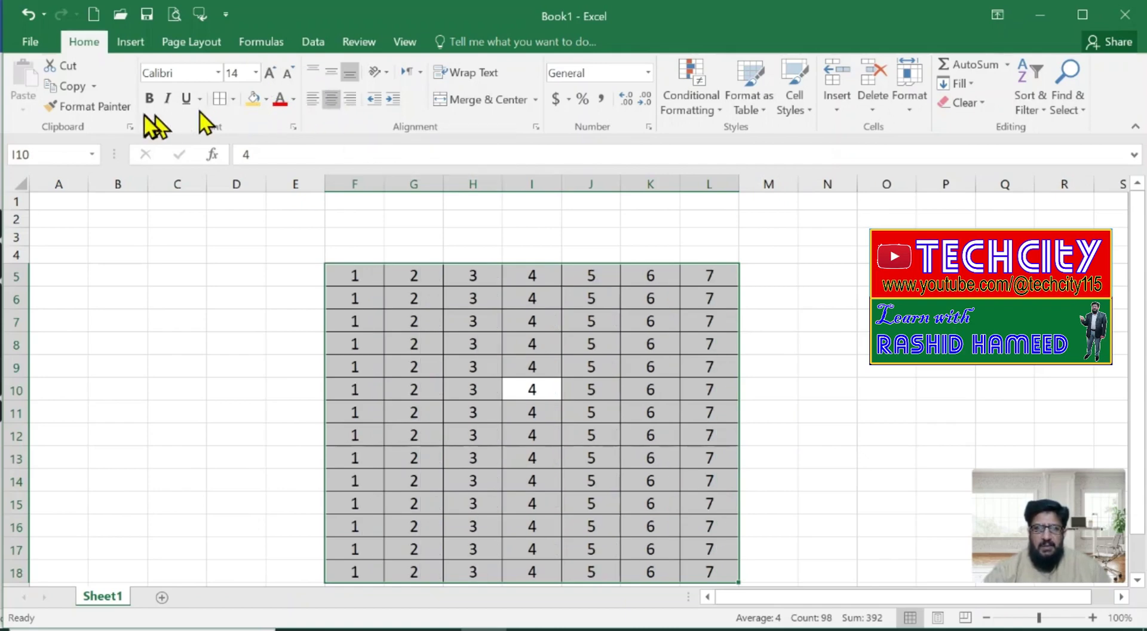
click(150, 98)
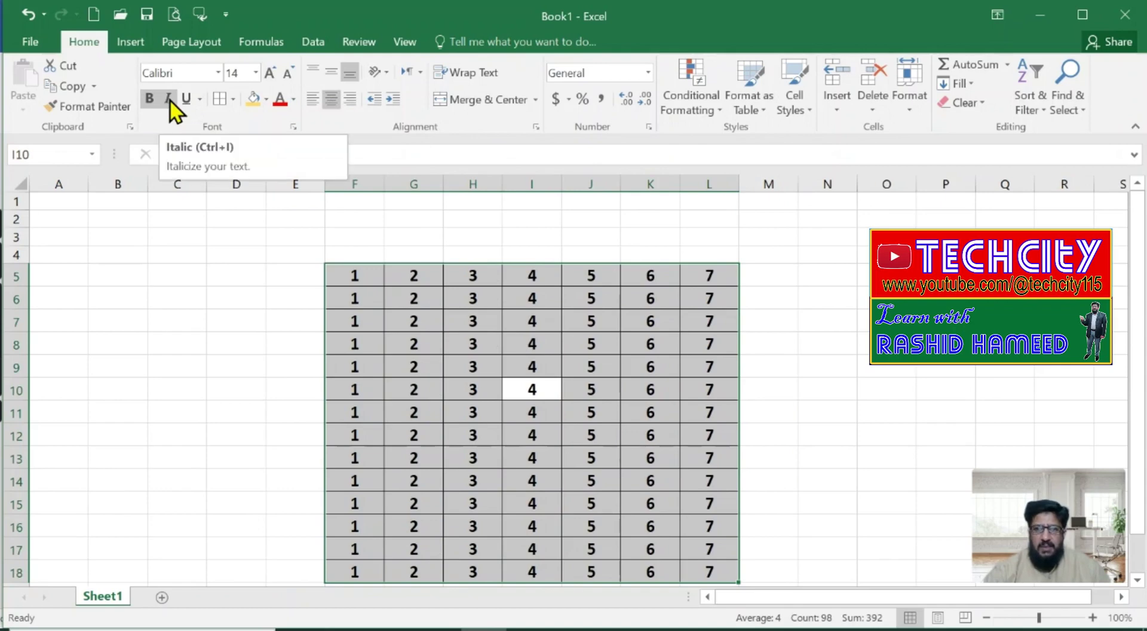
click(170, 100)
click(167, 99)
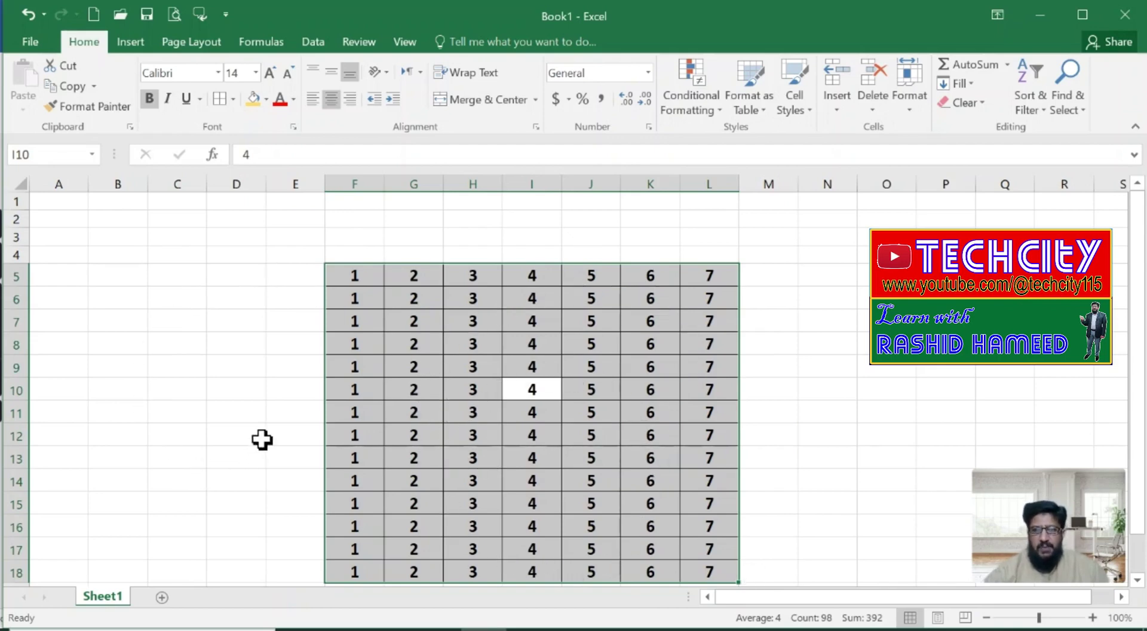
click(429, 389)
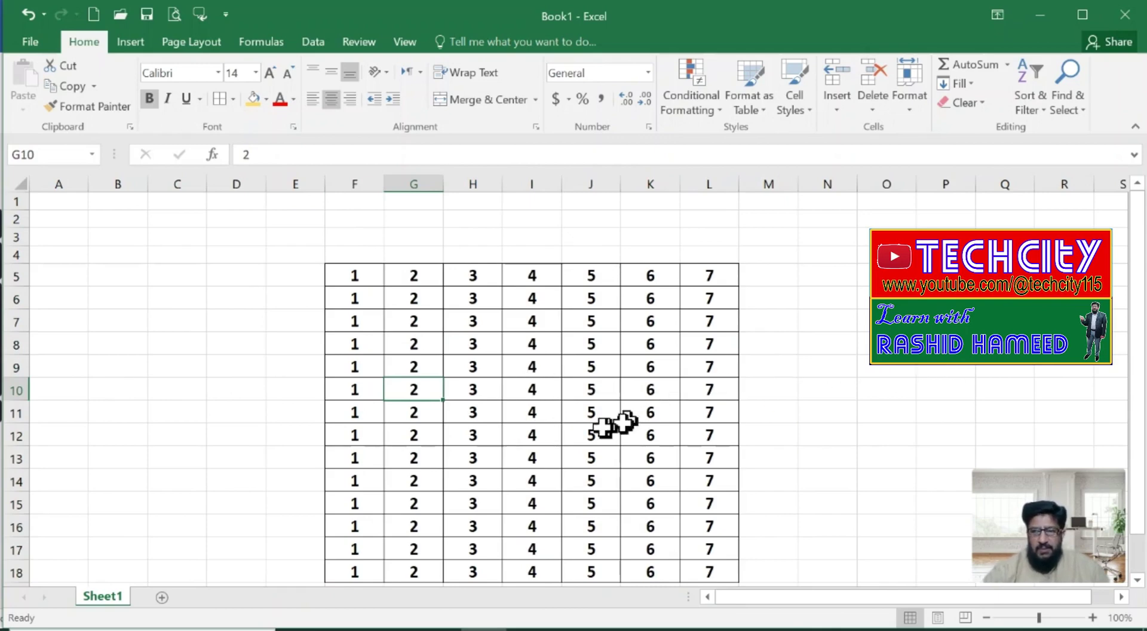
click(485, 391)
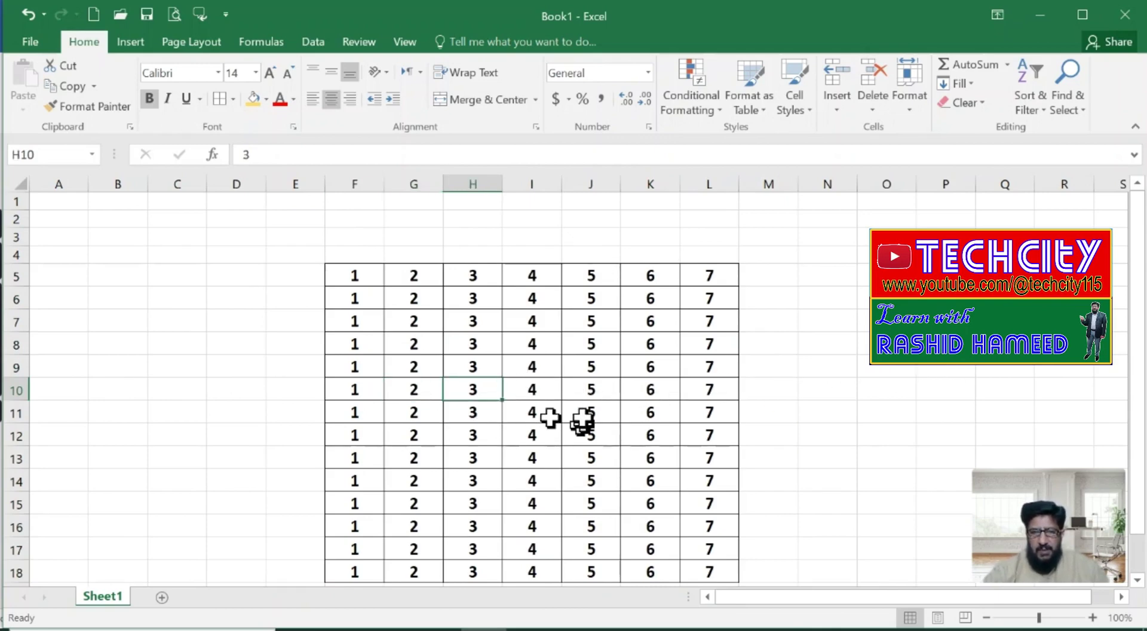
key(ctrl+a)
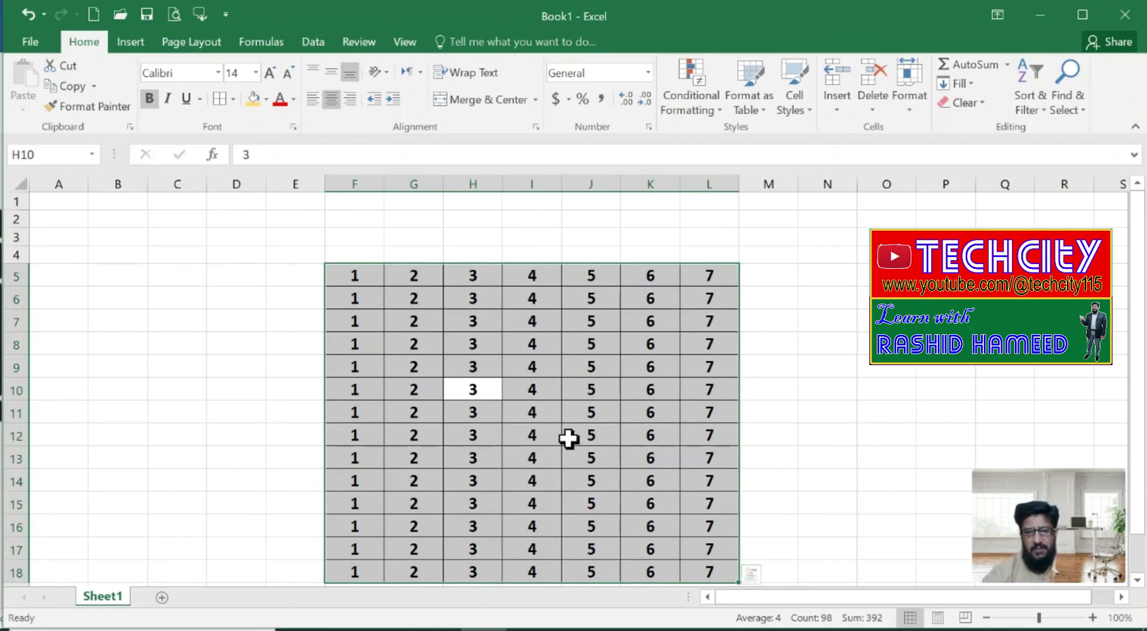
key(ctrl+a)
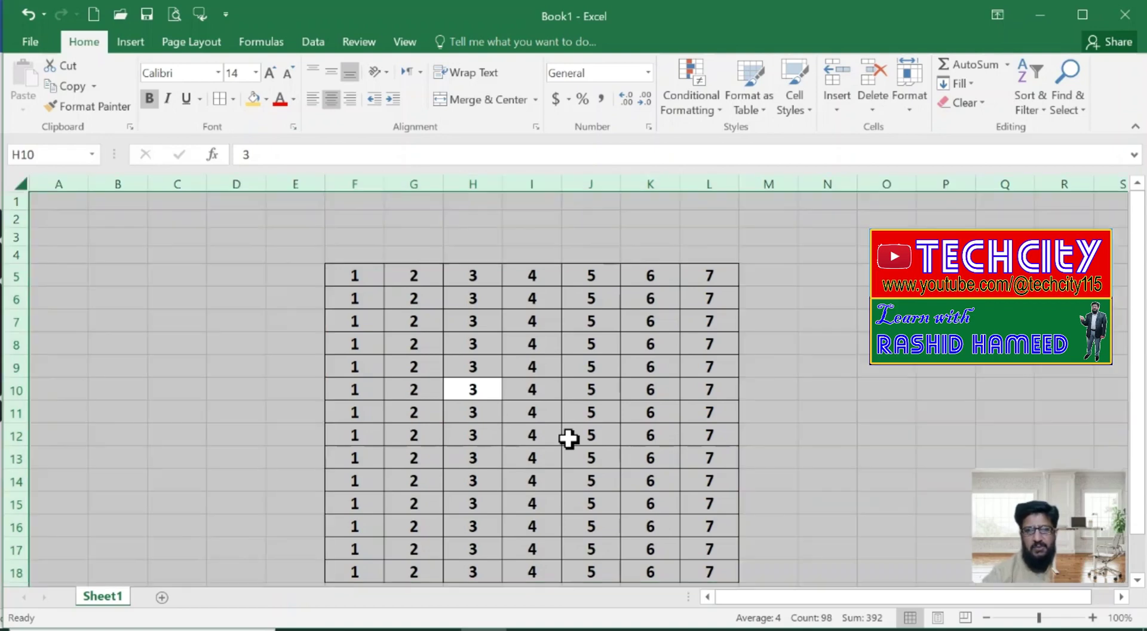
click(549, 415)
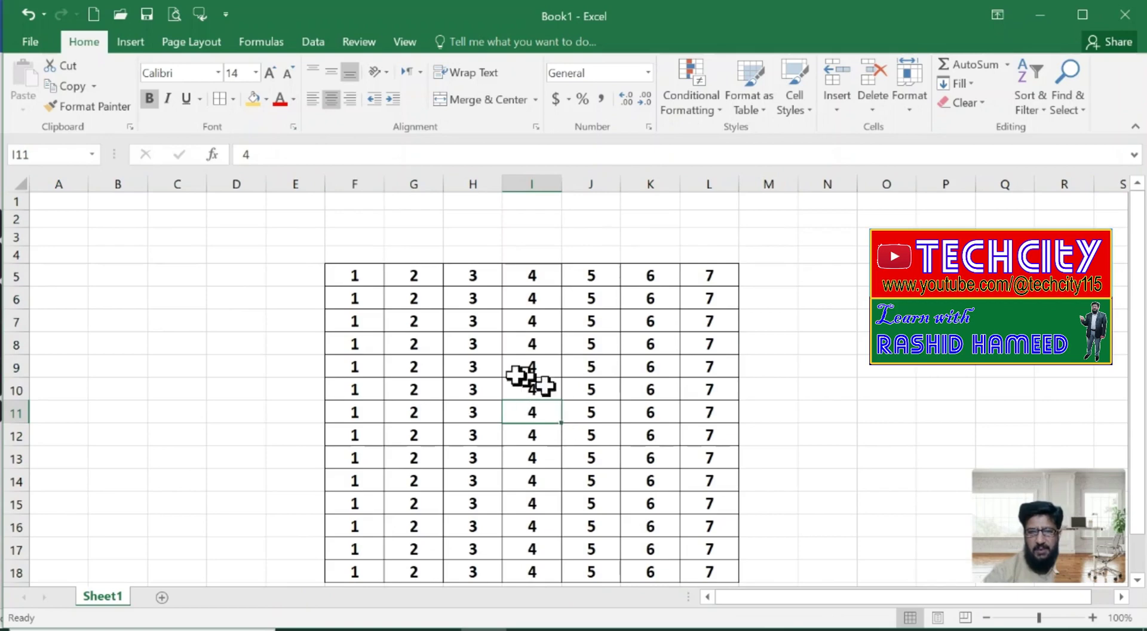
click(463, 389)
key(ctrl+a)
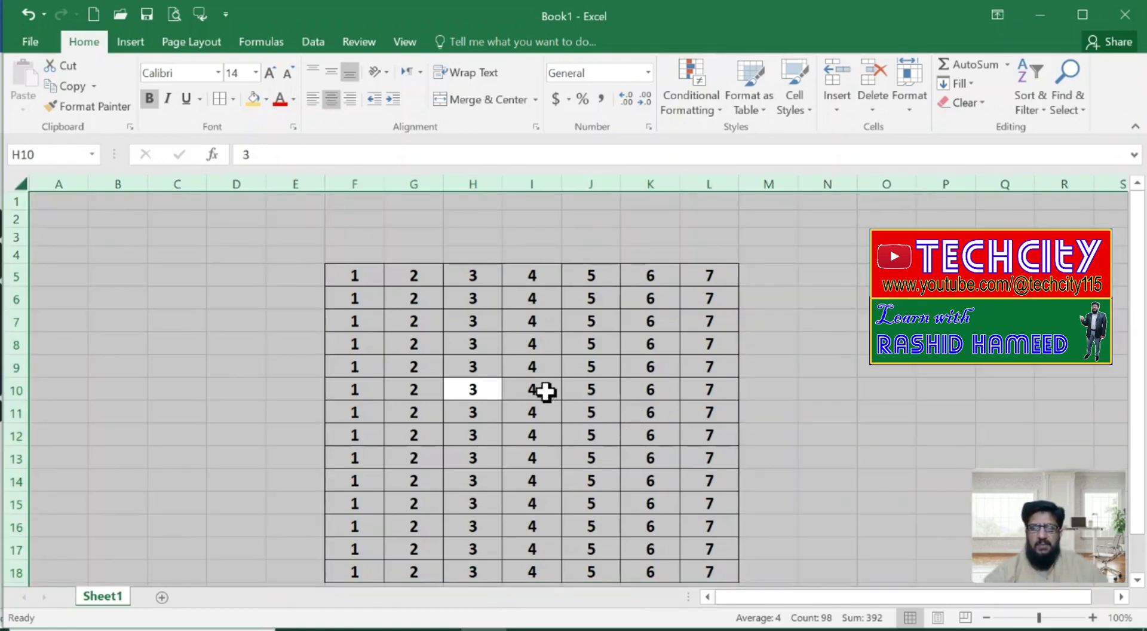
click(546, 391)
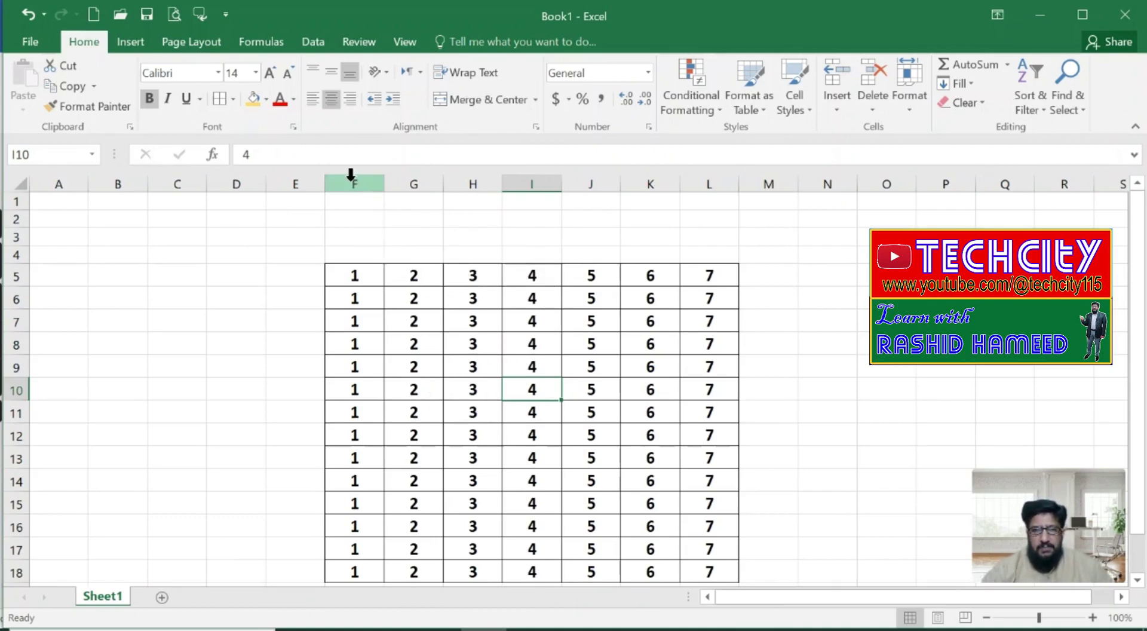
drag(351, 180, 723, 182)
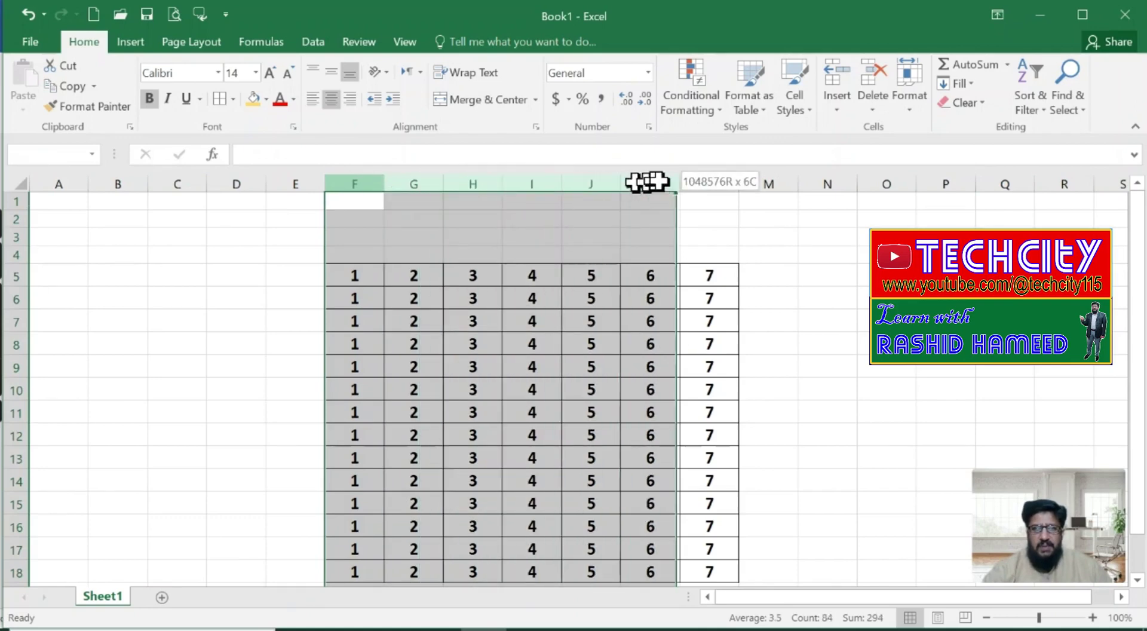
click(360, 278)
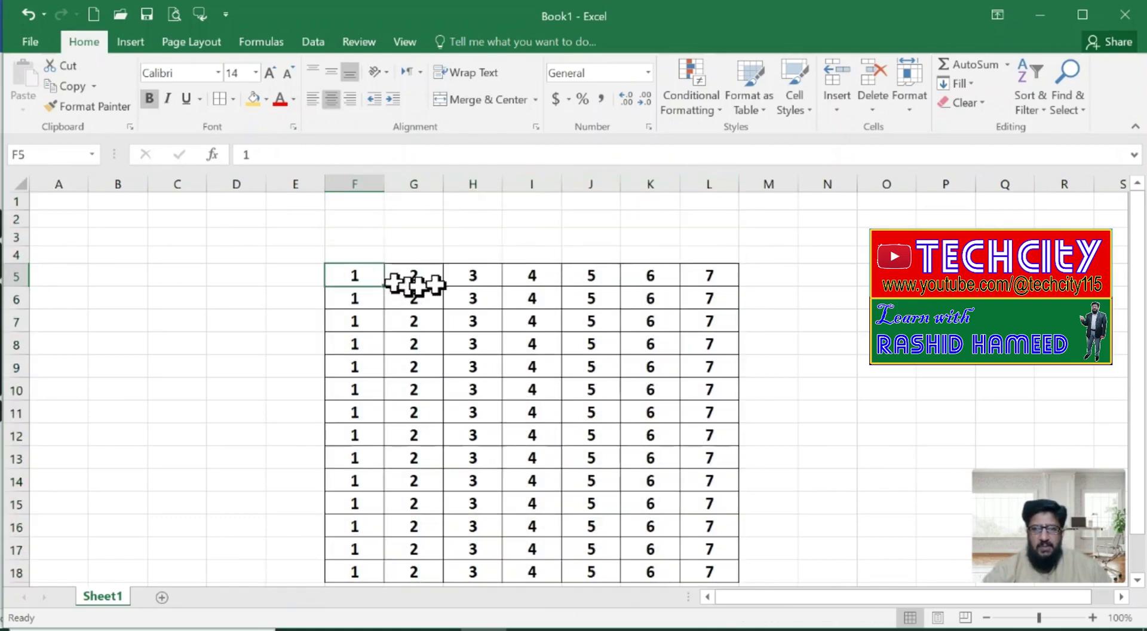
mouse_move(350, 279)
mouse_down()
mouse_move(709, 276)
mouse_move(711, 316)
mouse_up()
click(493, 343)
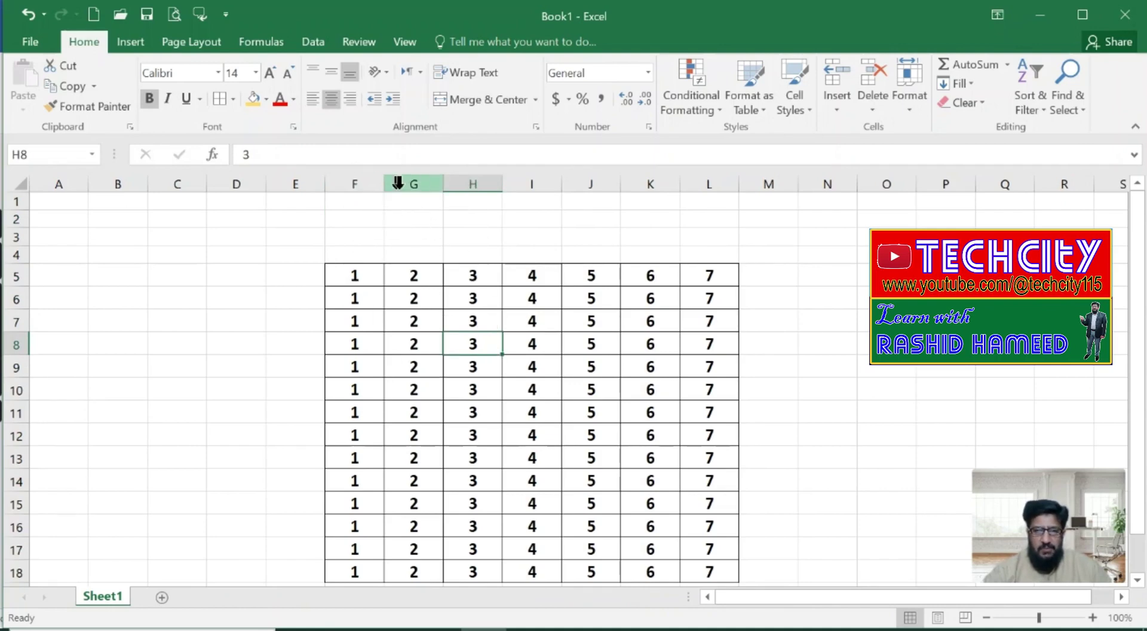
drag(412, 221, 412, 239)
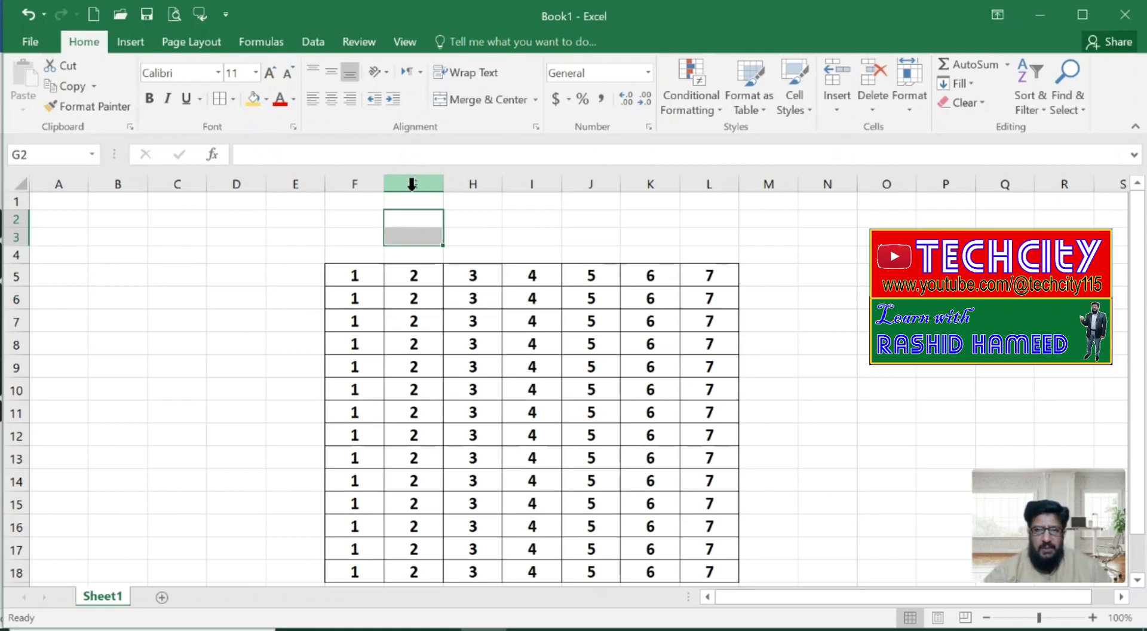
key(Down)
key(Left)
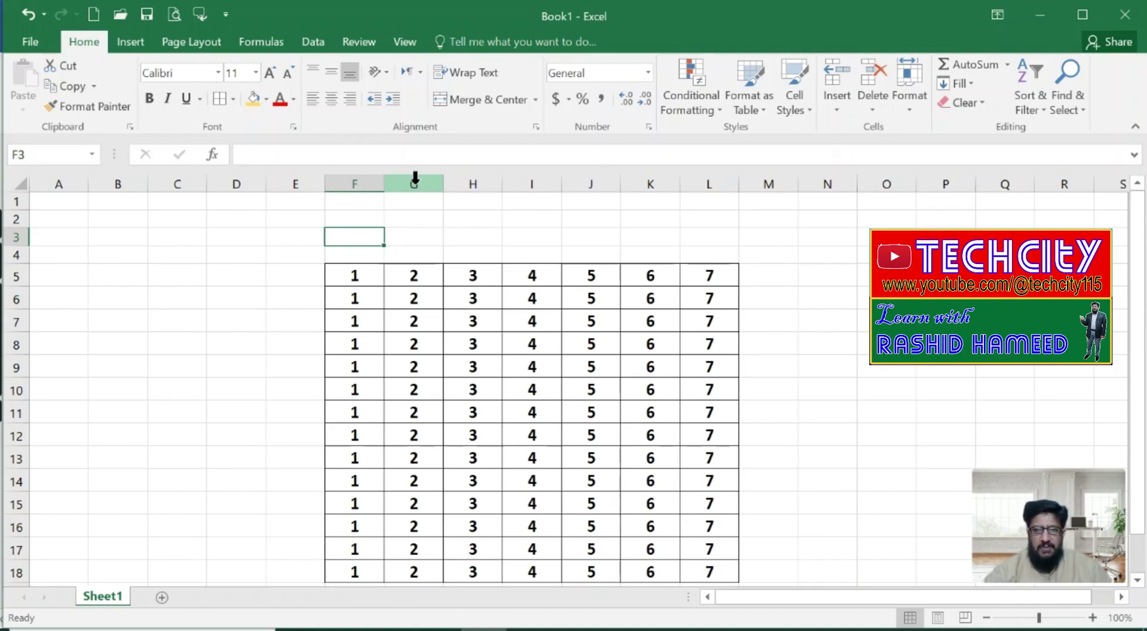
click(414, 184)
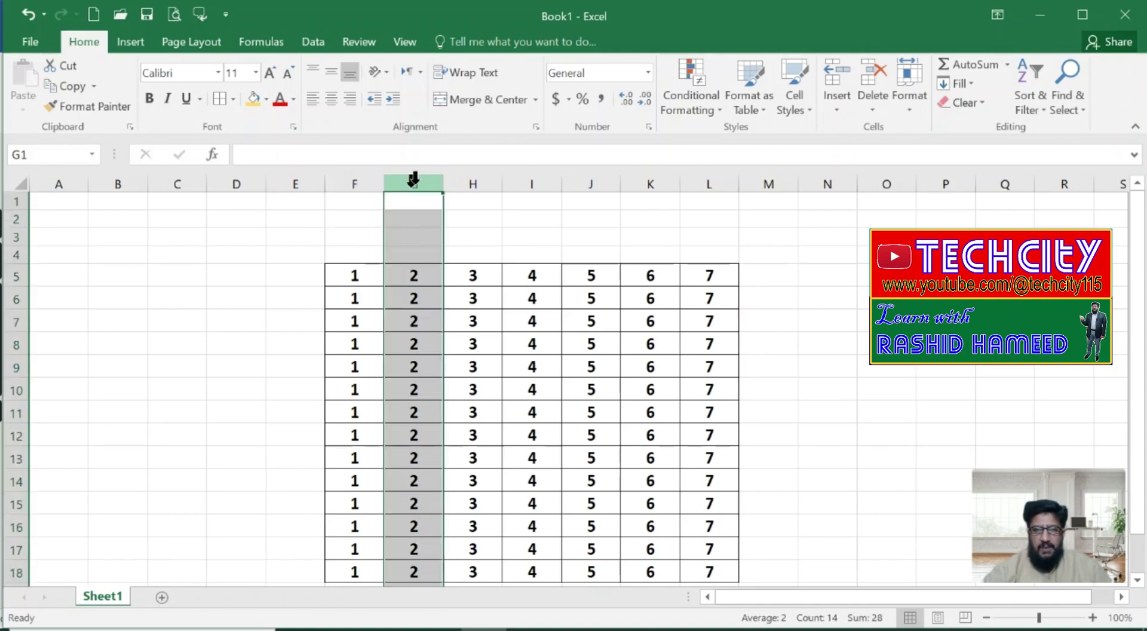
scroll(439, 307, down, 1)
scroll(439, 308, down, 2)
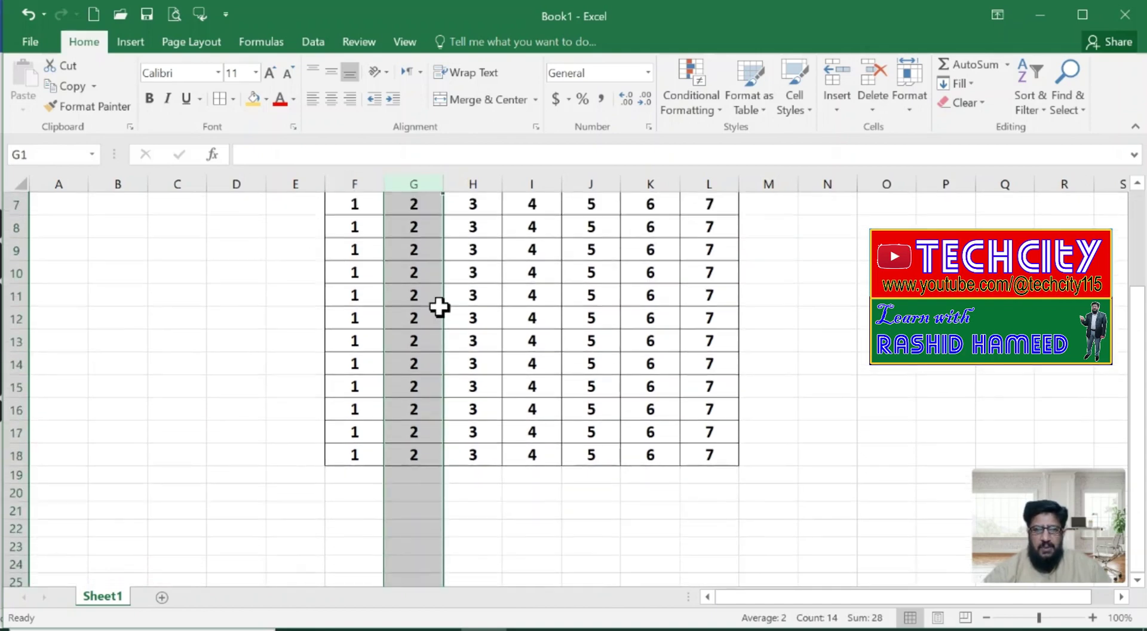
scroll(439, 308, down, 1)
scroll(439, 308, down, 1)
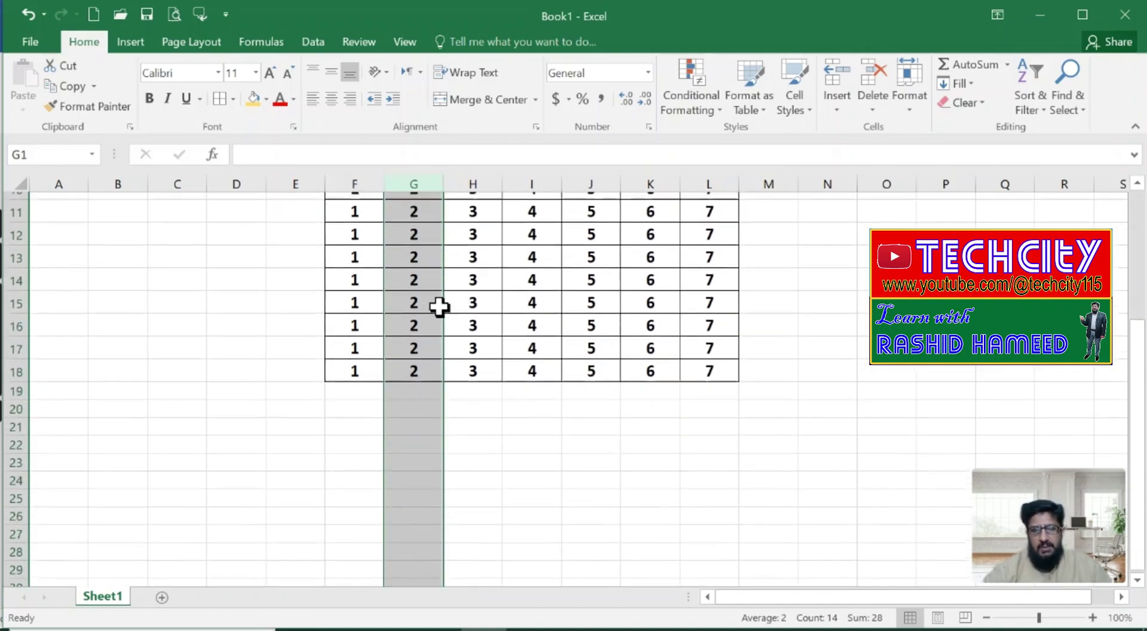
scroll(439, 308, down, 1)
scroll(439, 307, down, 2)
scroll(439, 307, down, 2)
scroll(440, 308, down, 1)
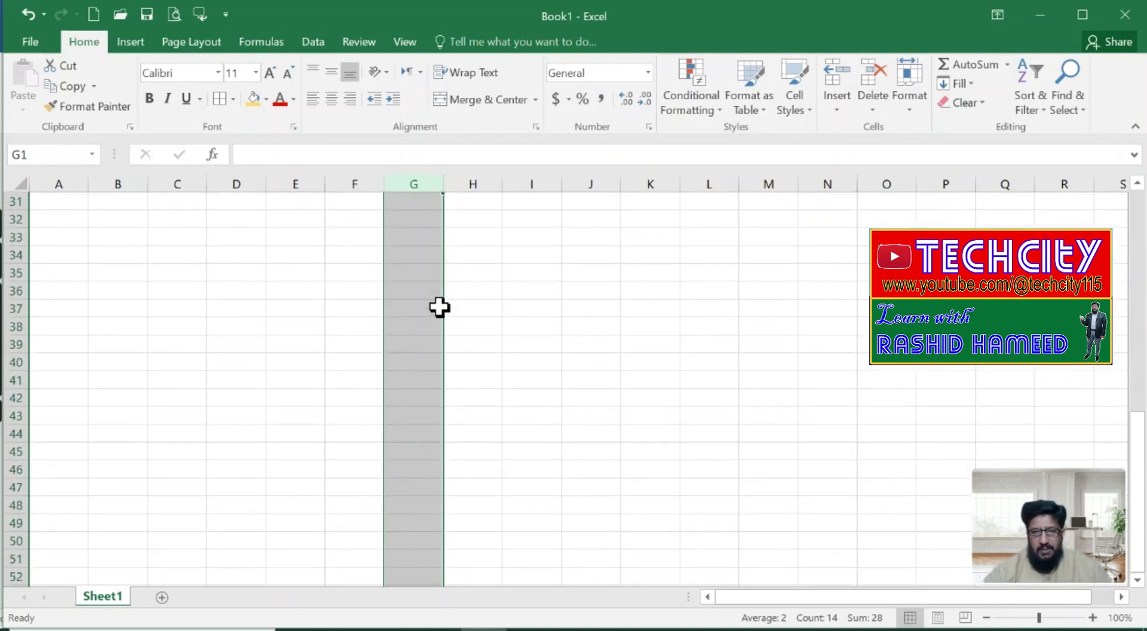
scroll(441, 307, down, 4)
scroll(438, 316, down, 3)
scroll(437, 315, down, 2)
scroll(435, 321, up, 3)
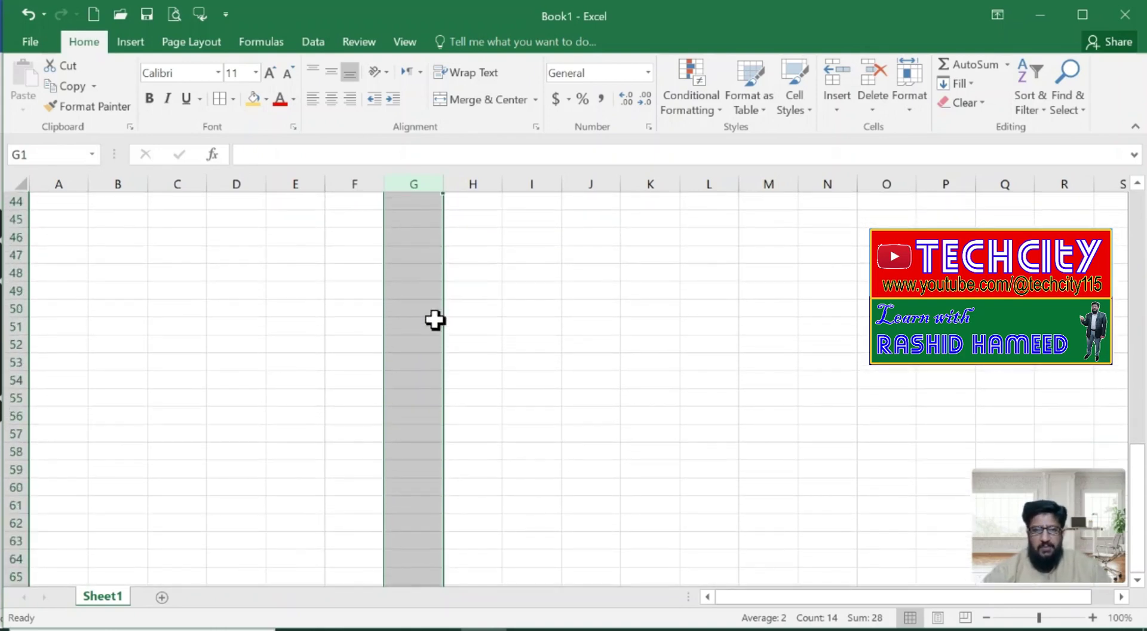
scroll(434, 321, up, 3)
scroll(434, 321, up, 3)
scroll(435, 321, up, 9)
scroll(435, 321, up, 1)
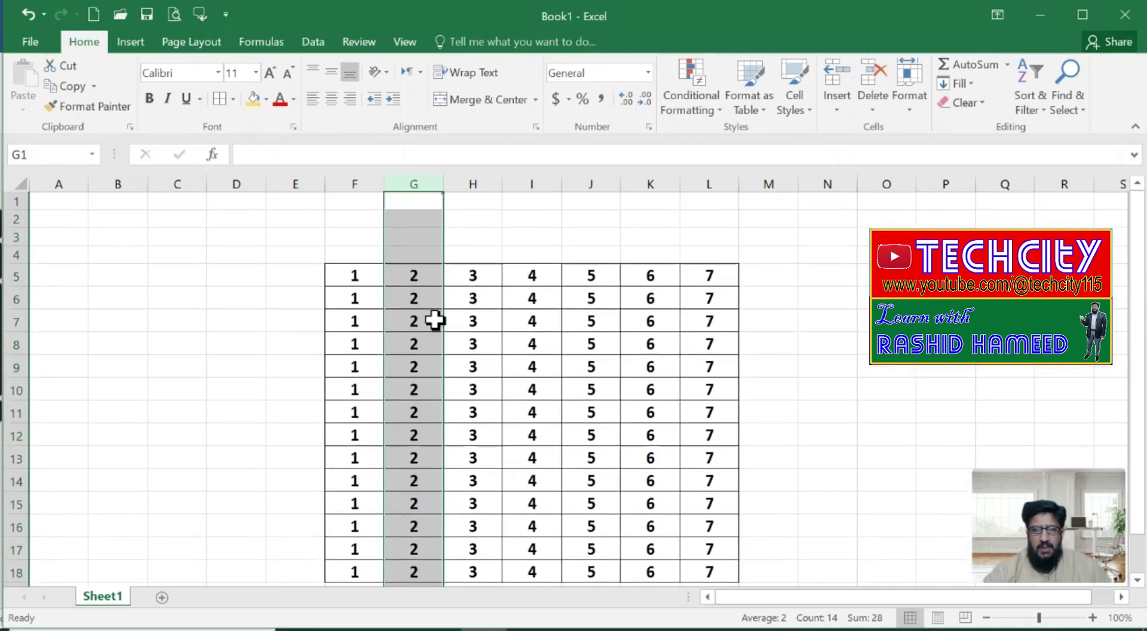
click(420, 302)
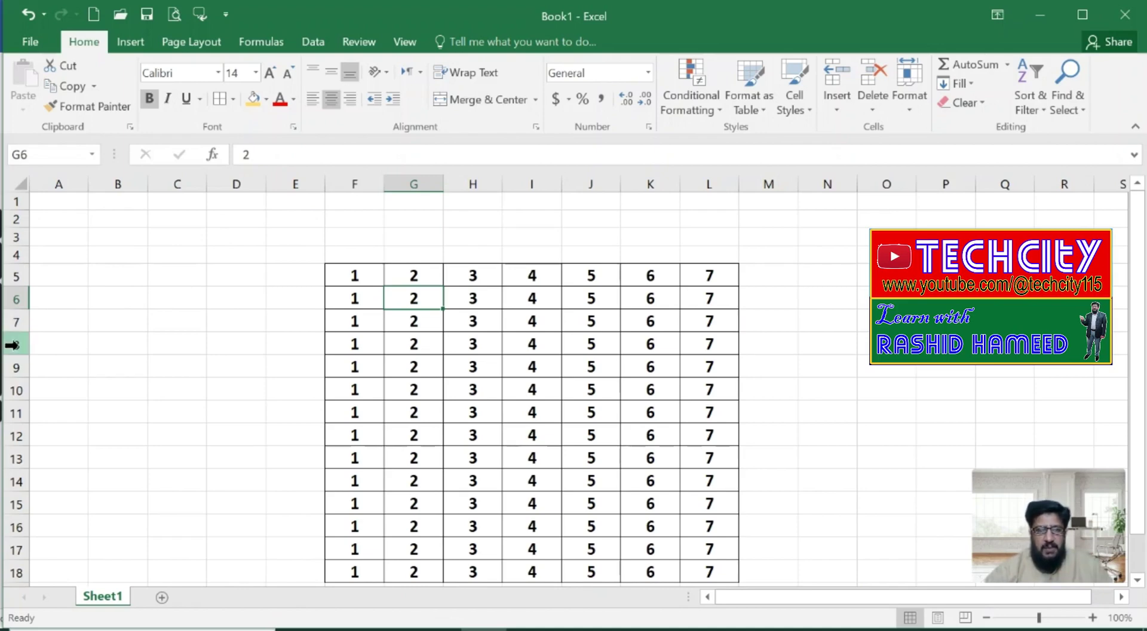
click(12, 344)
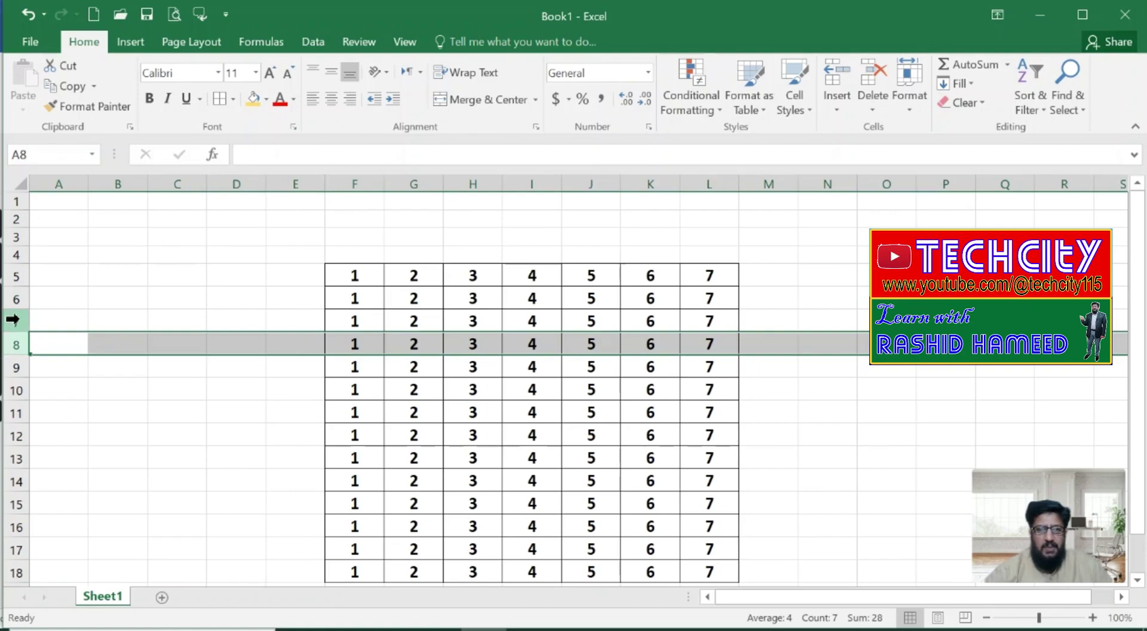
click(14, 317)
click(12, 298)
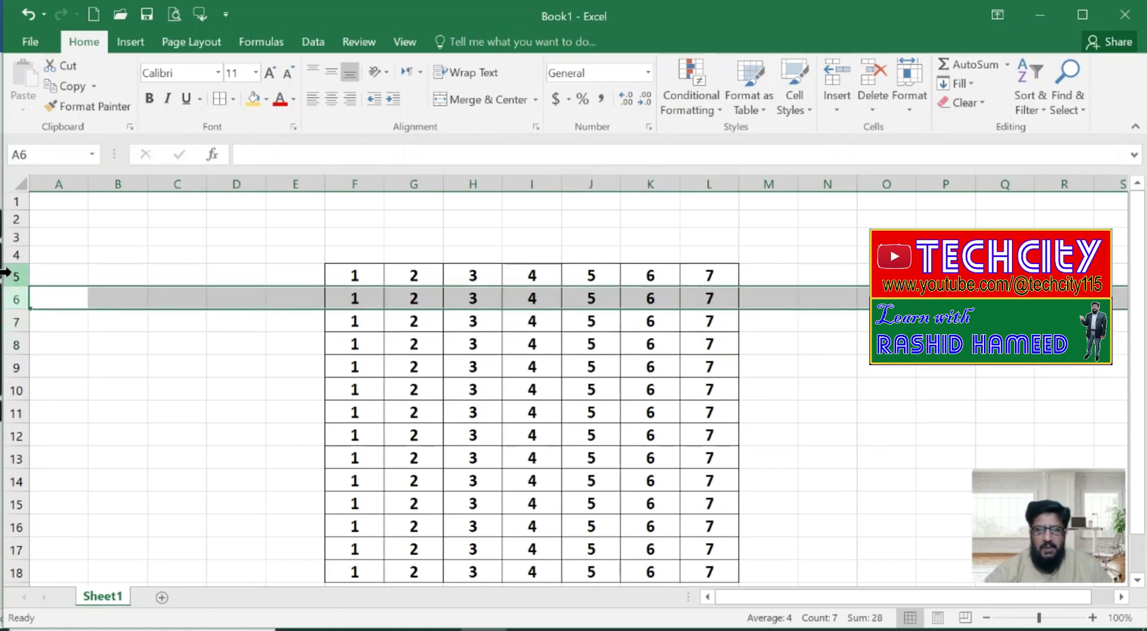
click(8, 275)
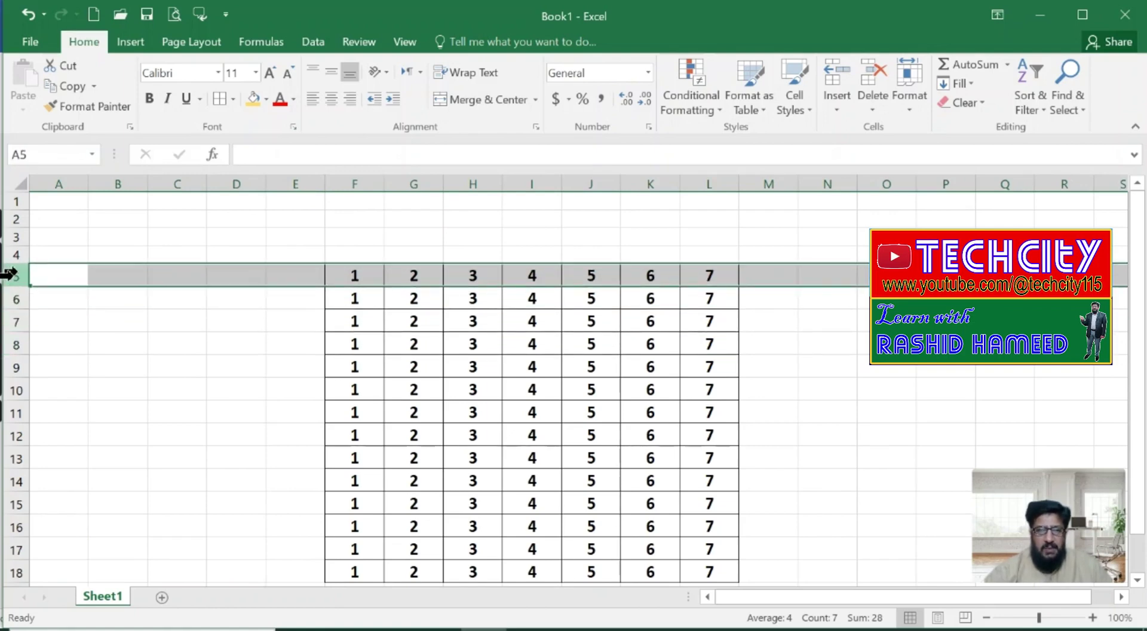
mouse_move(8, 275)
mouse_down()
mouse_move(8, 463)
mouse_move(11, 364)
mouse_up()
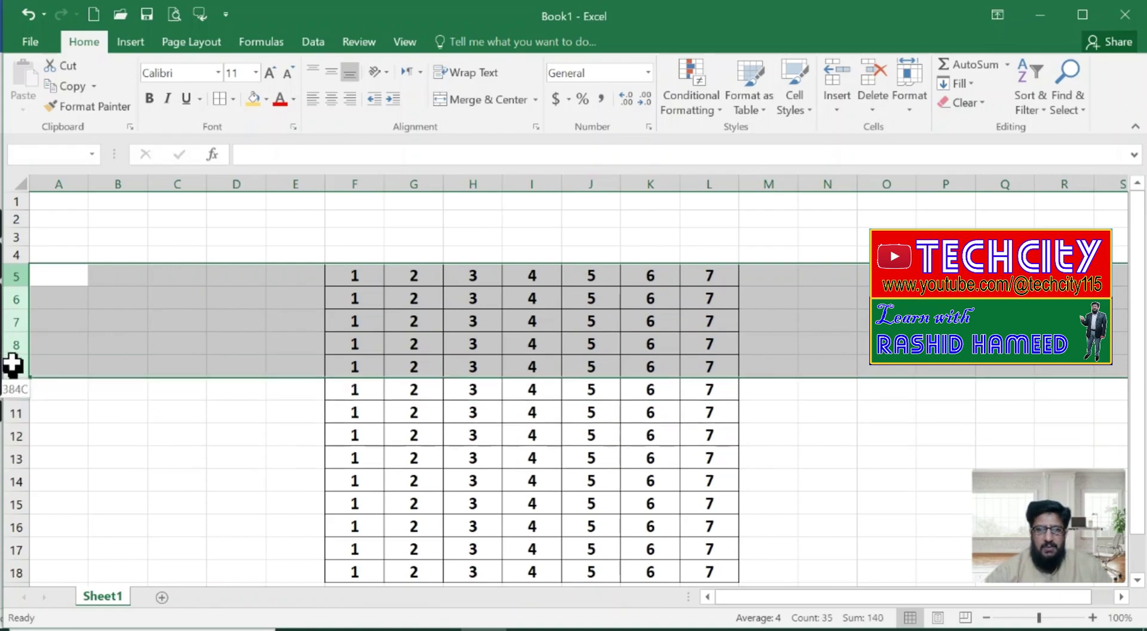
click(161, 299)
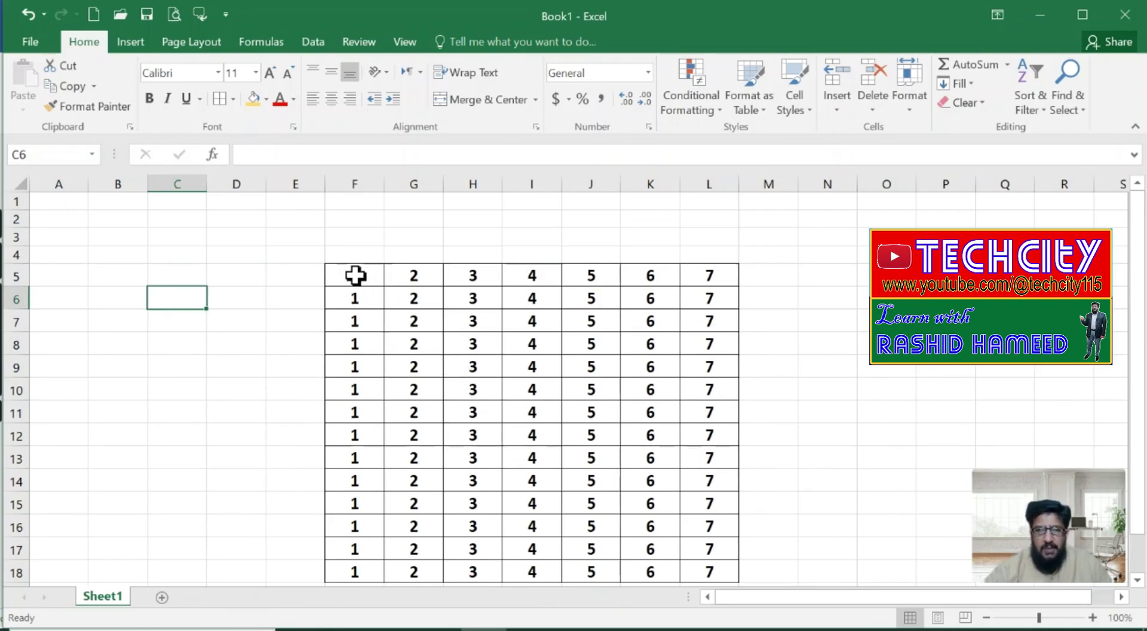
mouse_move(355, 275)
mouse_down()
mouse_move(702, 353)
mouse_move(695, 571)
mouse_move(494, 407)
mouse_move(627, 461)
mouse_move(683, 412)
mouse_move(585, 493)
mouse_move(678, 379)
mouse_move(615, 403)
mouse_move(711, 354)
mouse_move(657, 397)
mouse_move(722, 310)
mouse_move(723, 277)
mouse_move(699, 466)
mouse_move(702, 424)
mouse_move(563, 405)
mouse_move(686, 519)
mouse_move(690, 370)
mouse_up()
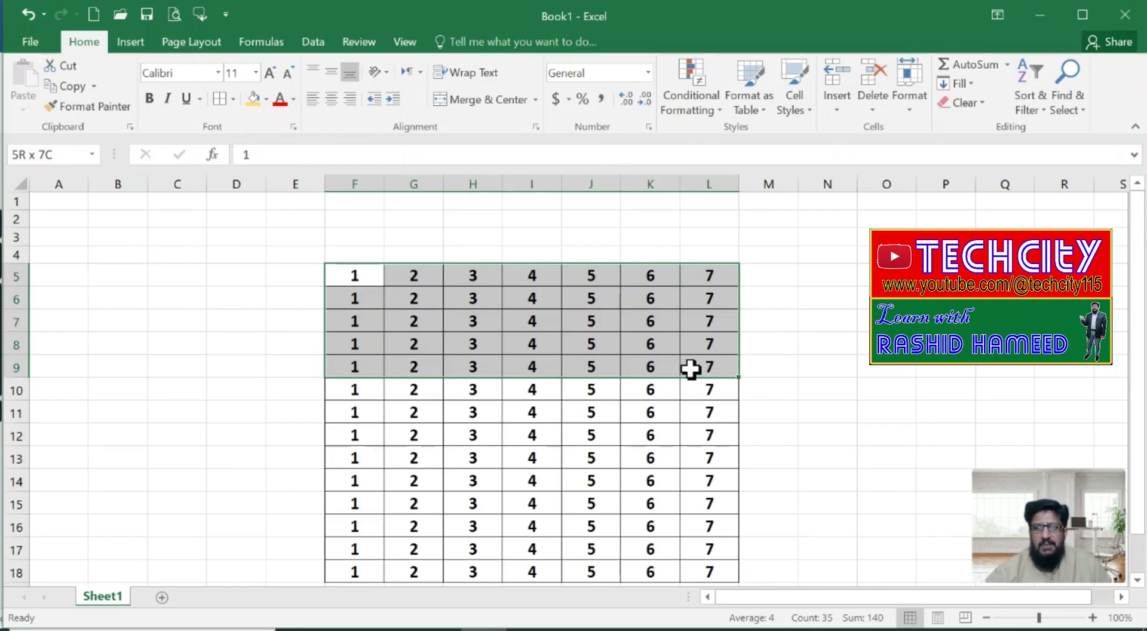
click(354, 274)
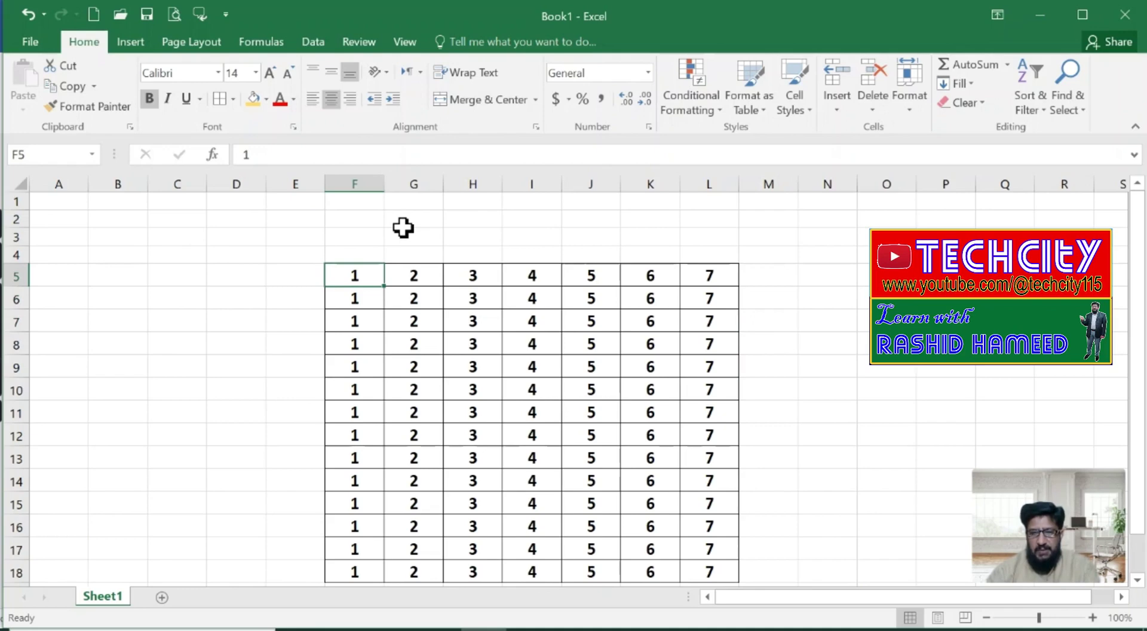
key(ctrl+shift+Right)
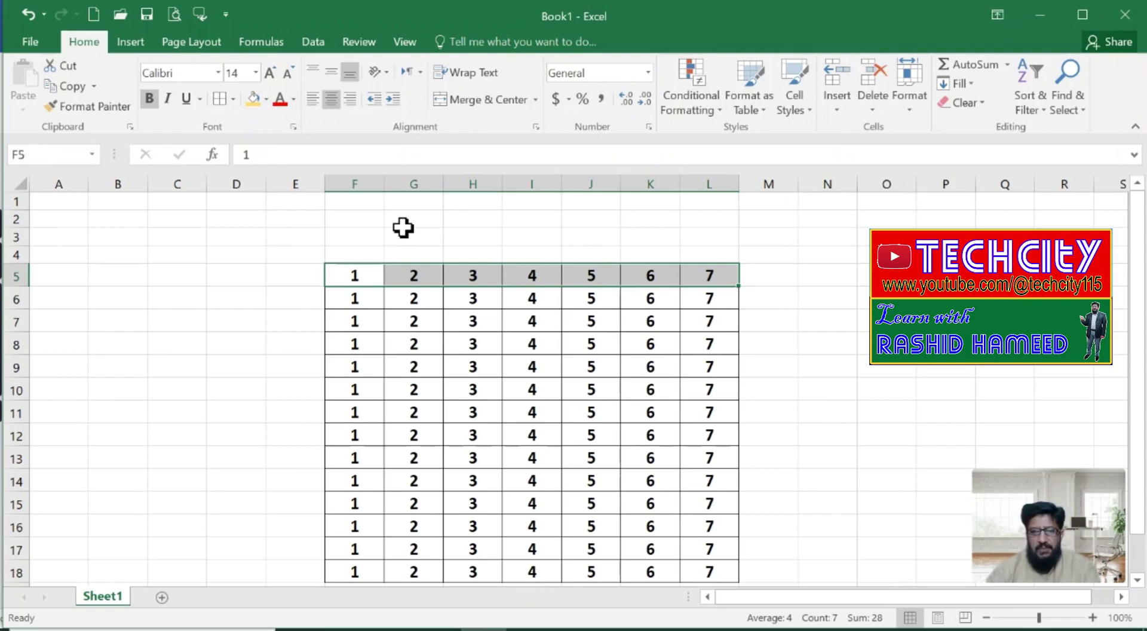
key(ctrl+shift+Left)
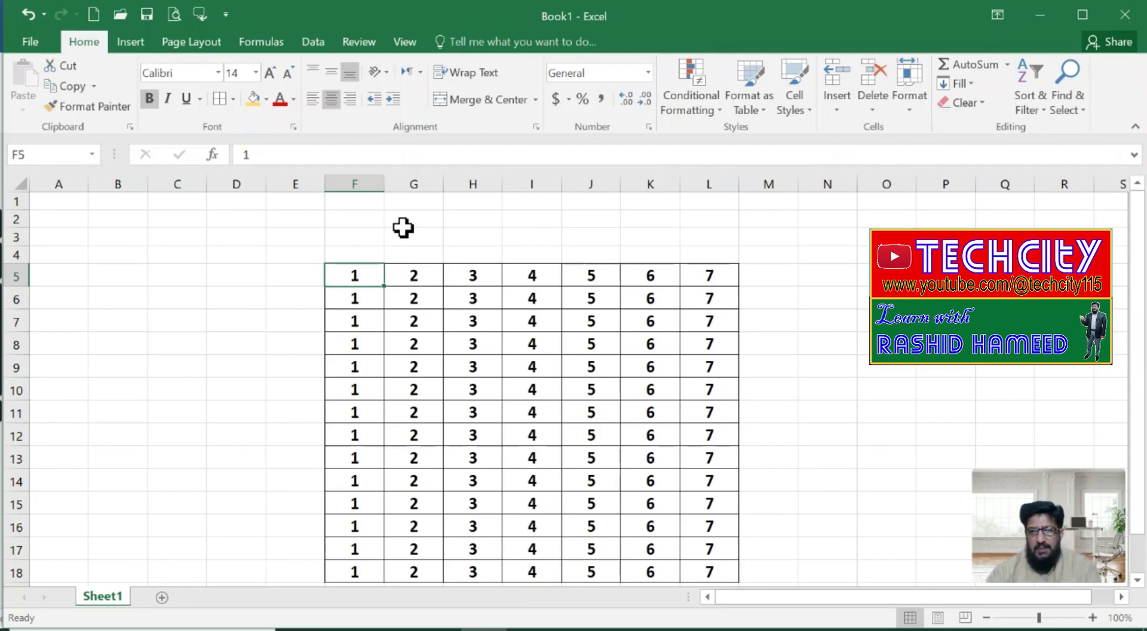
key(End)
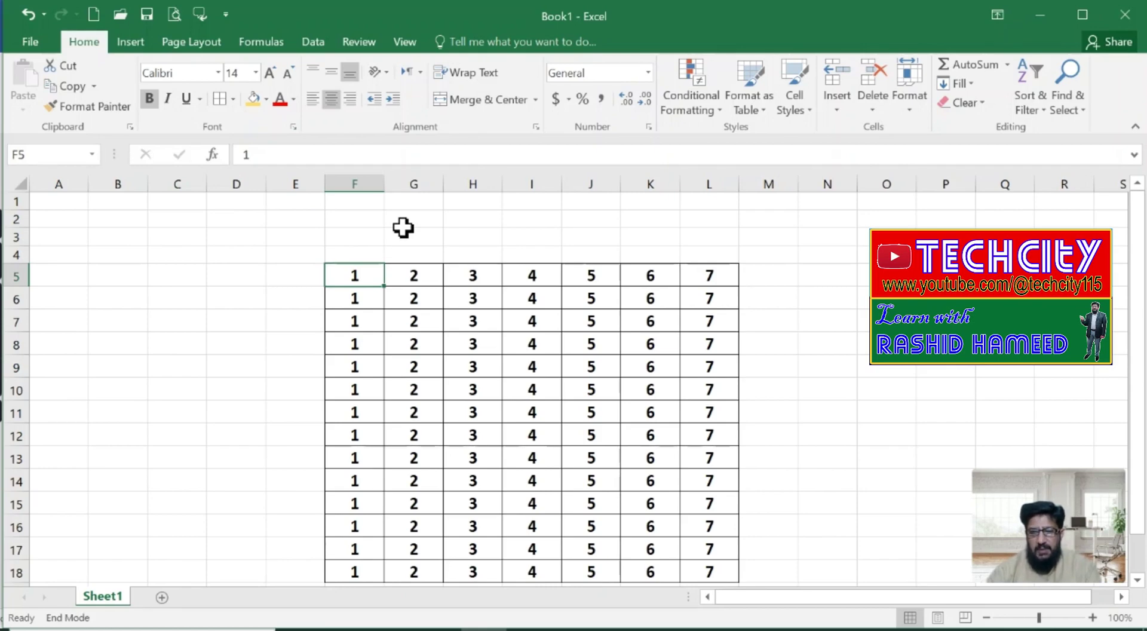
key(shift+Right)
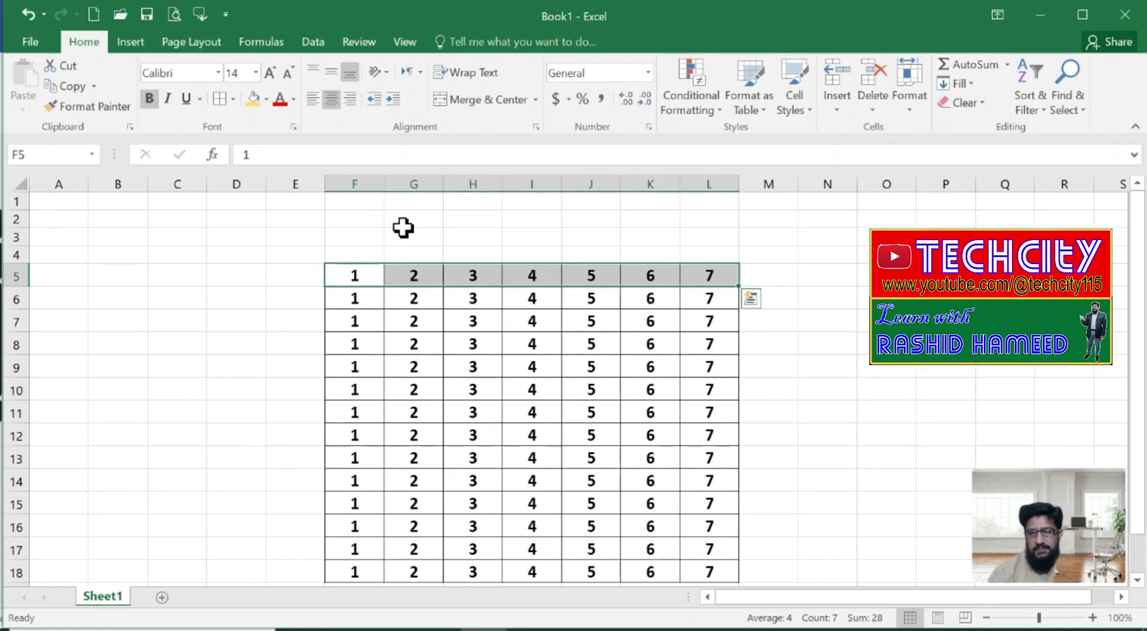
key(shift+Left)
key(shift+Left)
key(shift+Left)
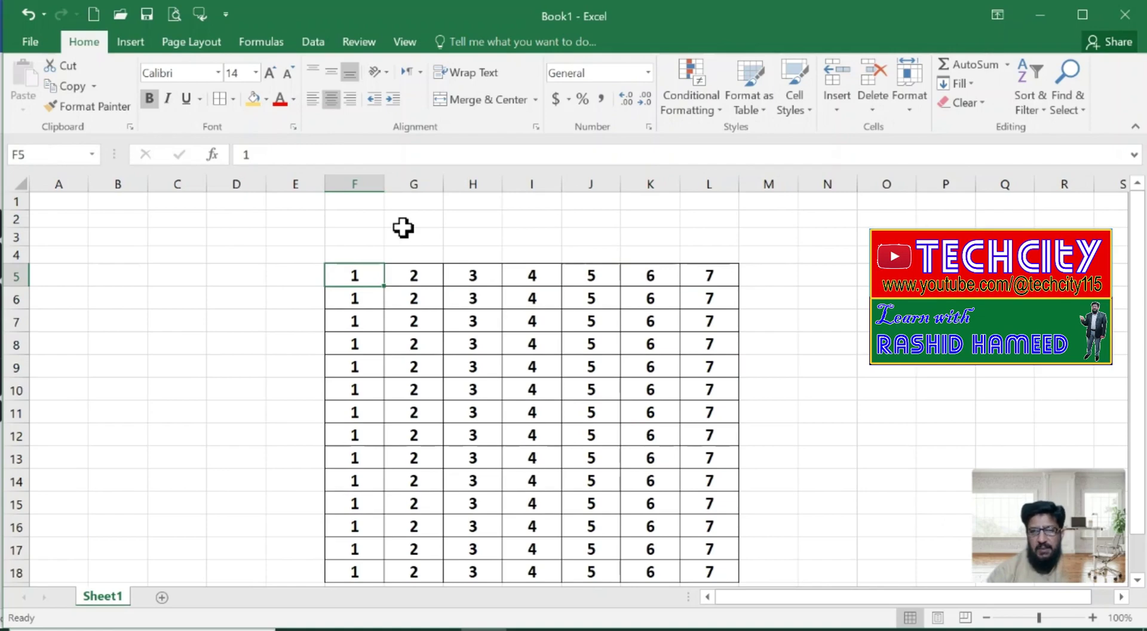
key(End)
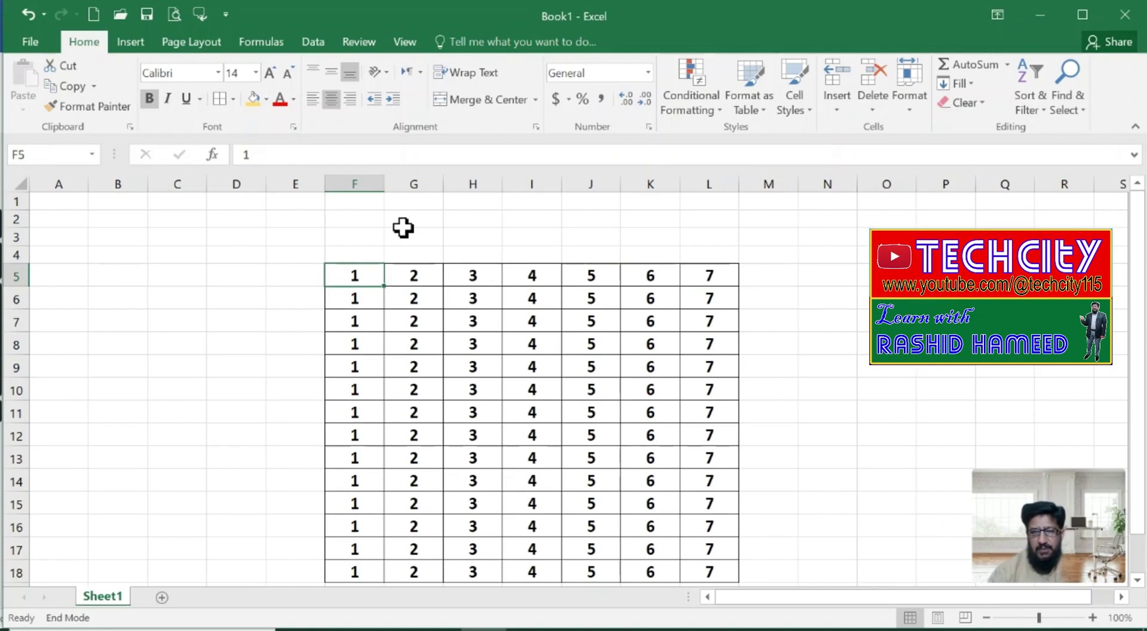
key(shift+Right)
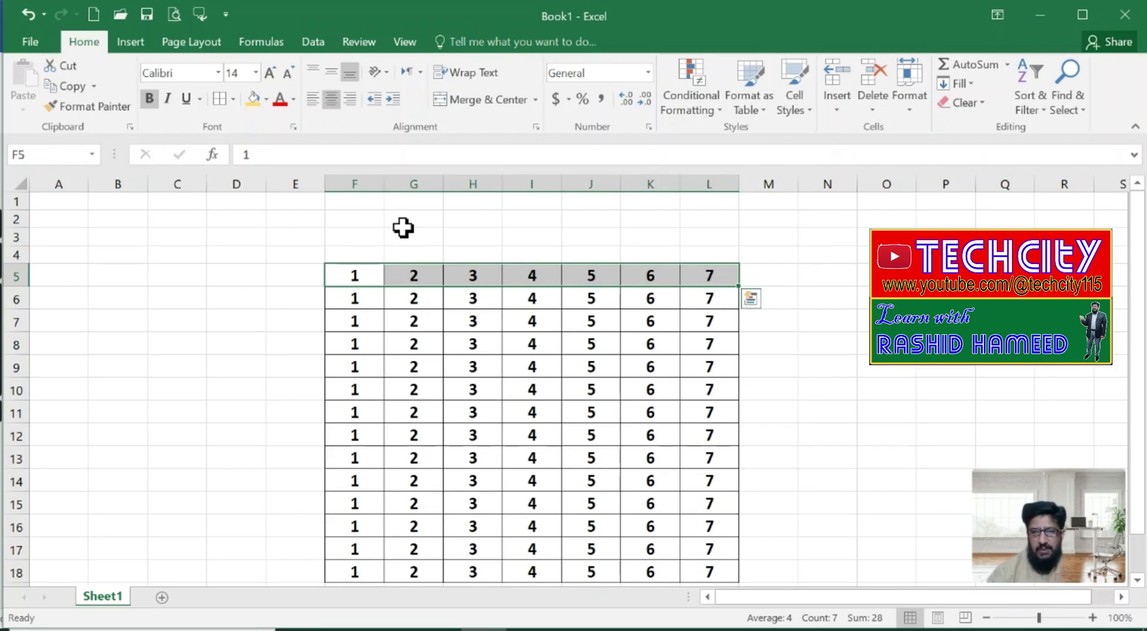
key(ctrl+shift+Left)
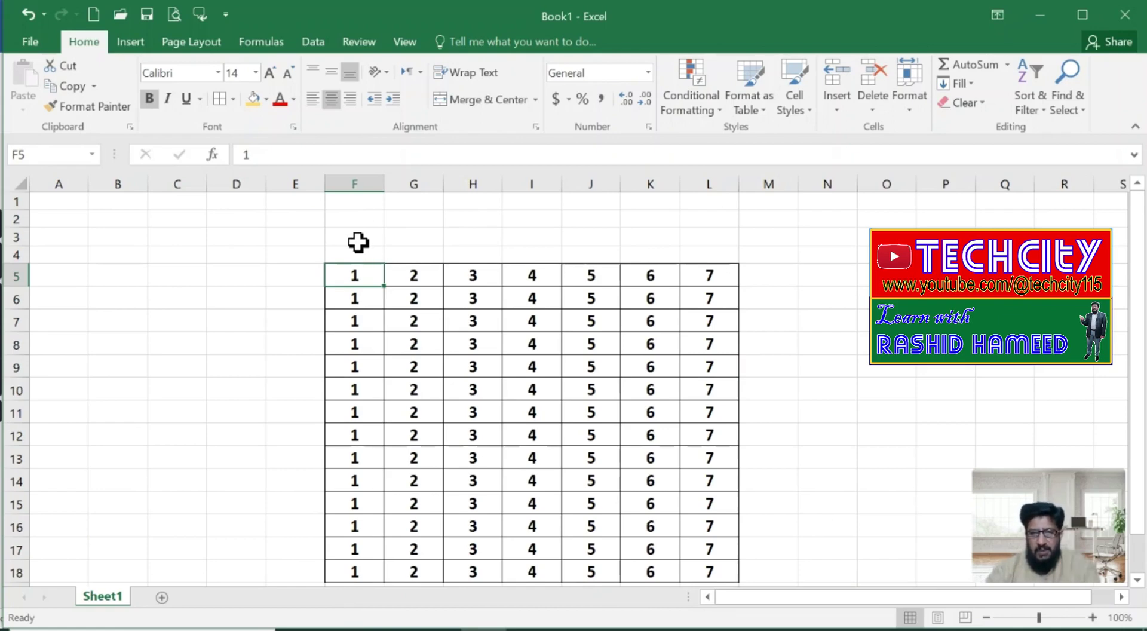
key(ctrl+shift+Down)
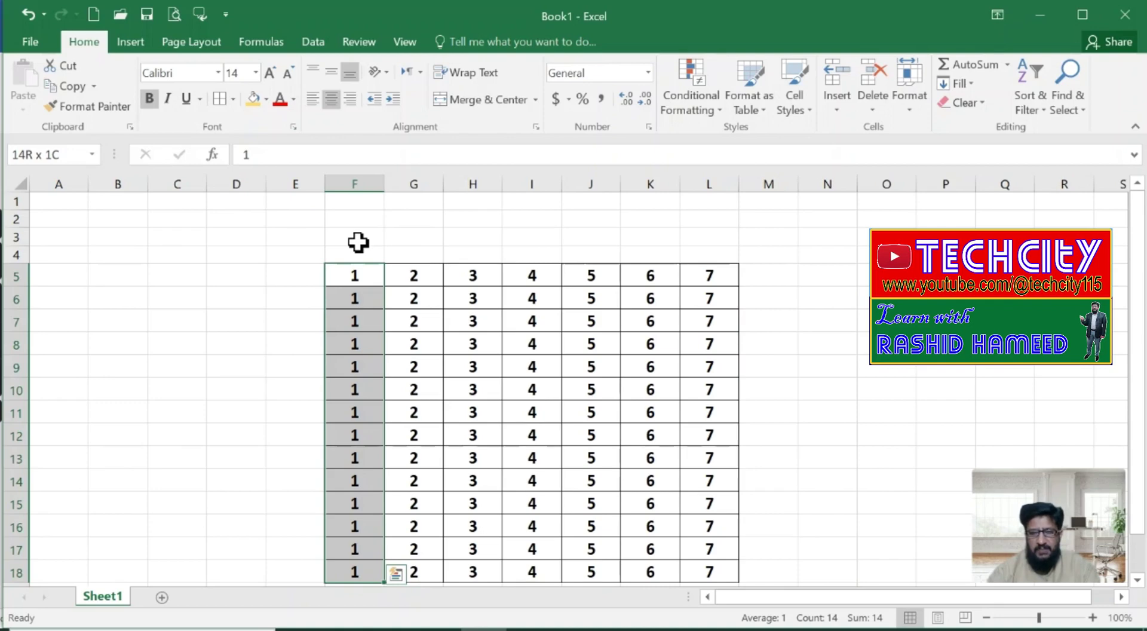
key(Up)
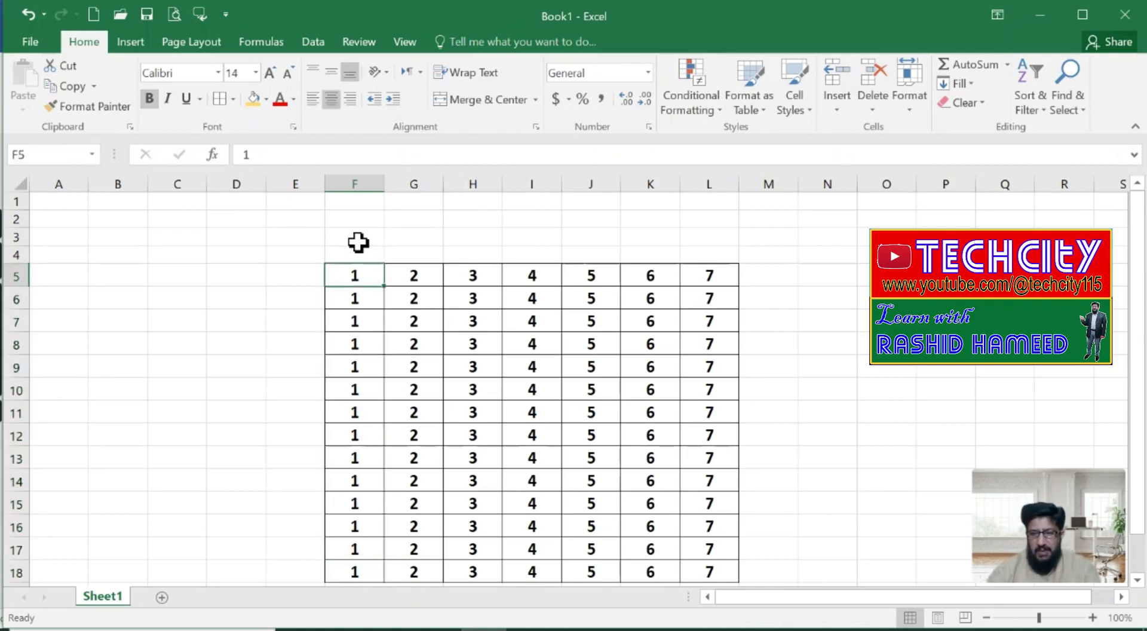
key(shift+Down)
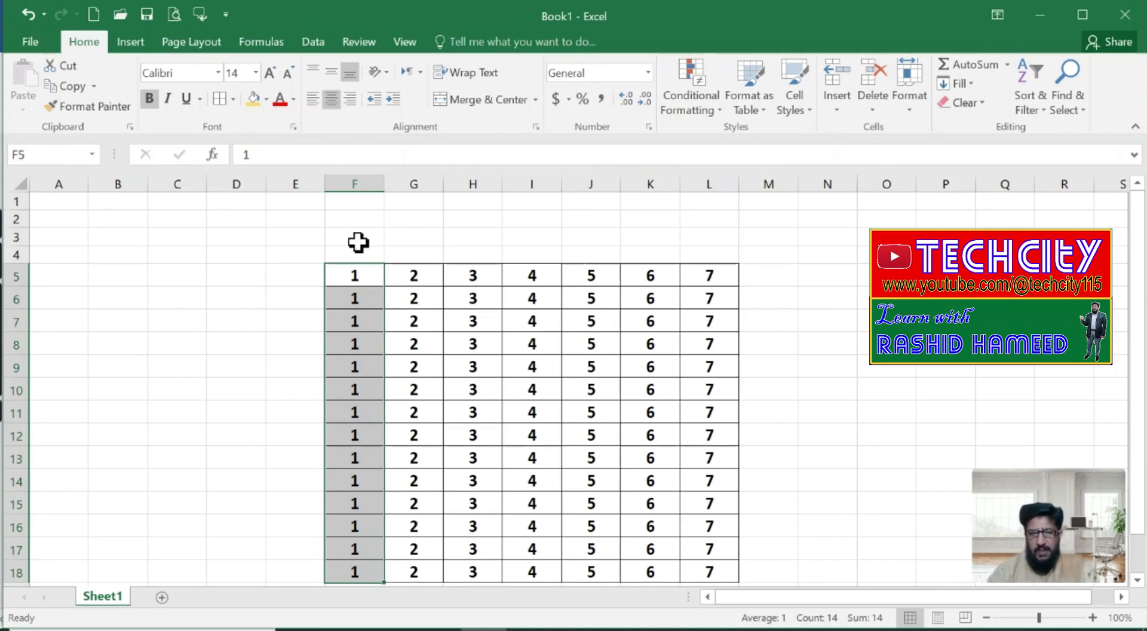
key(ctrl+shift+Up)
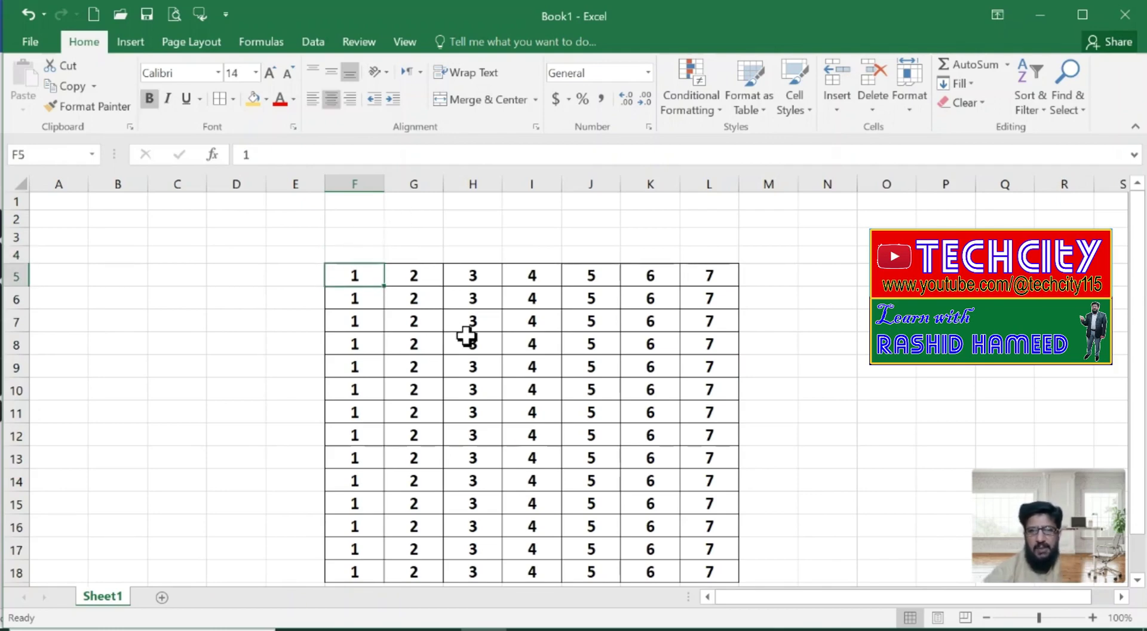
scroll(466, 335, down, 1)
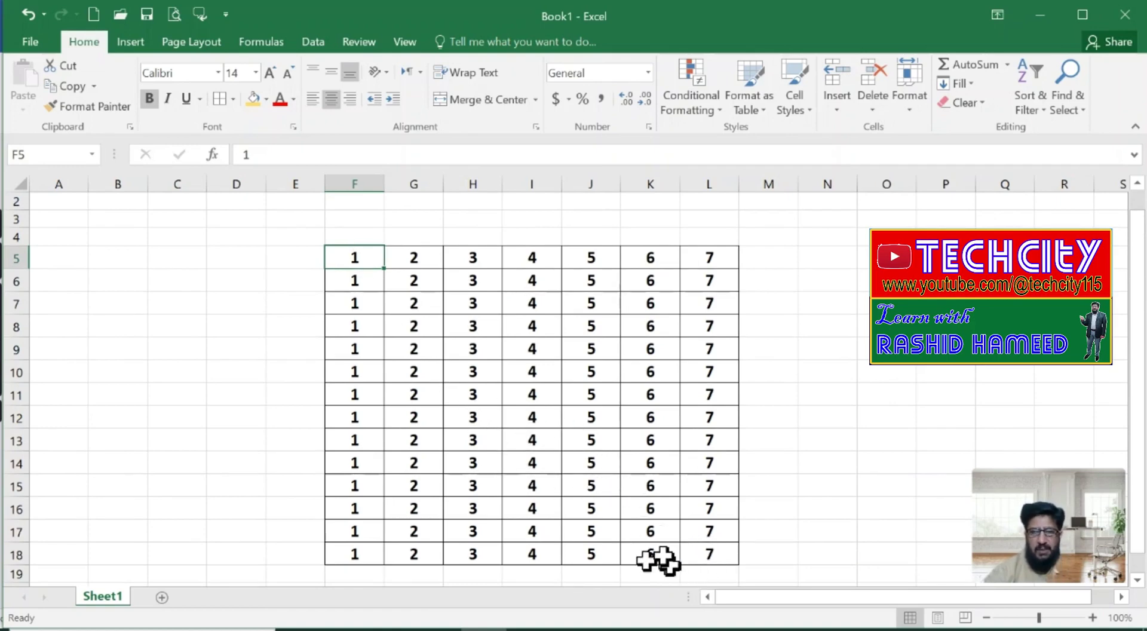
click(710, 553)
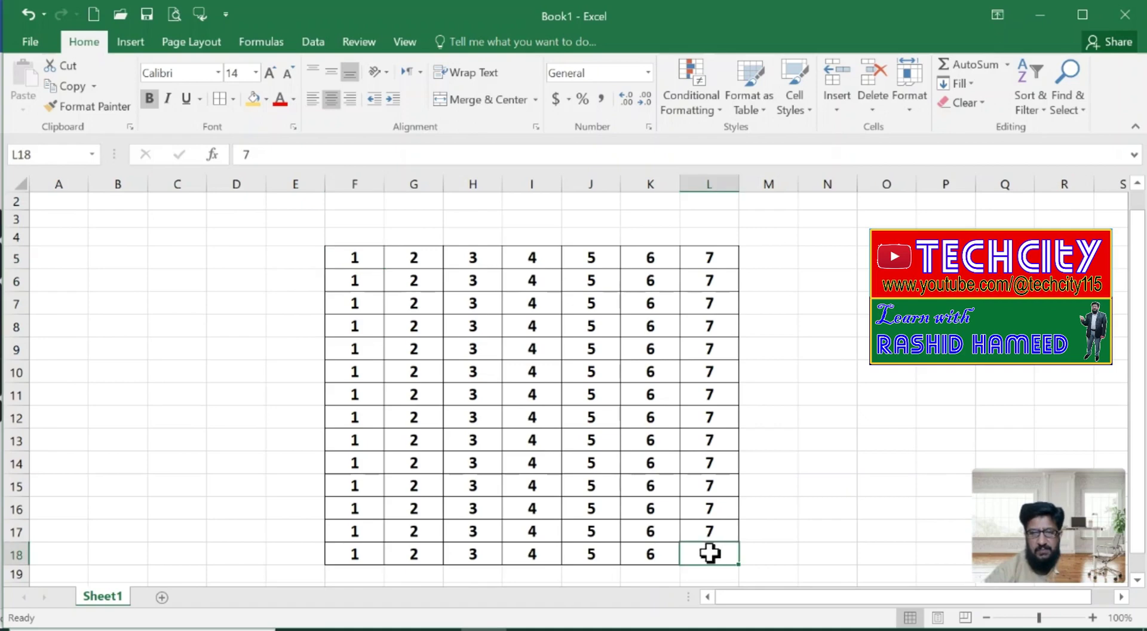
Step: Fill the F18:L18 row of 1–7 down to about row 244
click(344, 257)
scroll(507, 472, down, 1)
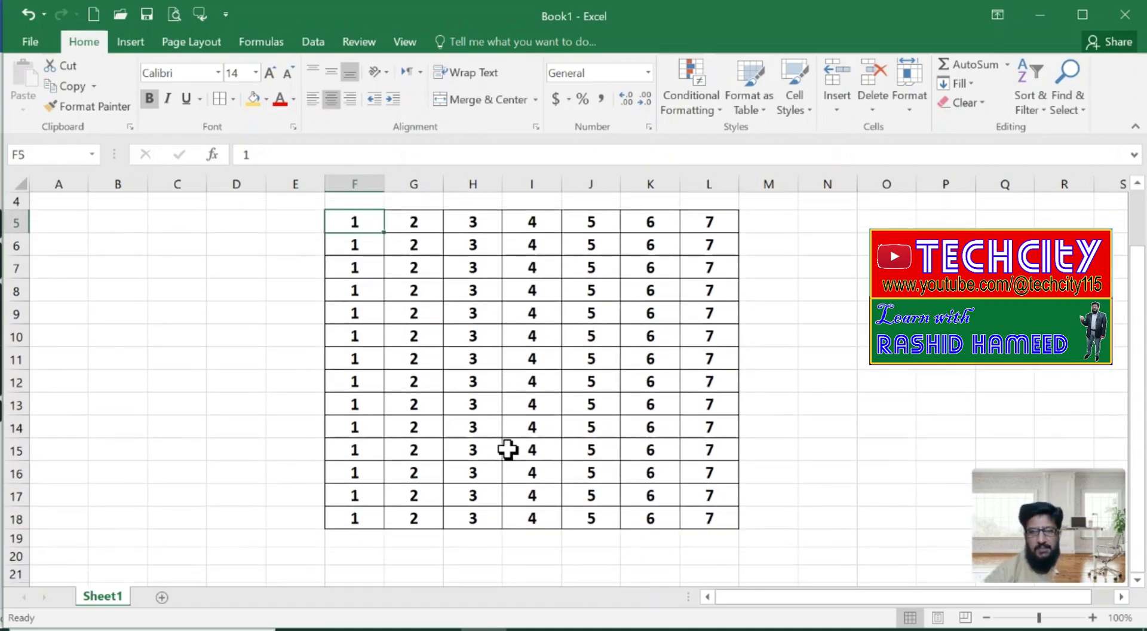
drag(357, 501, 717, 502)
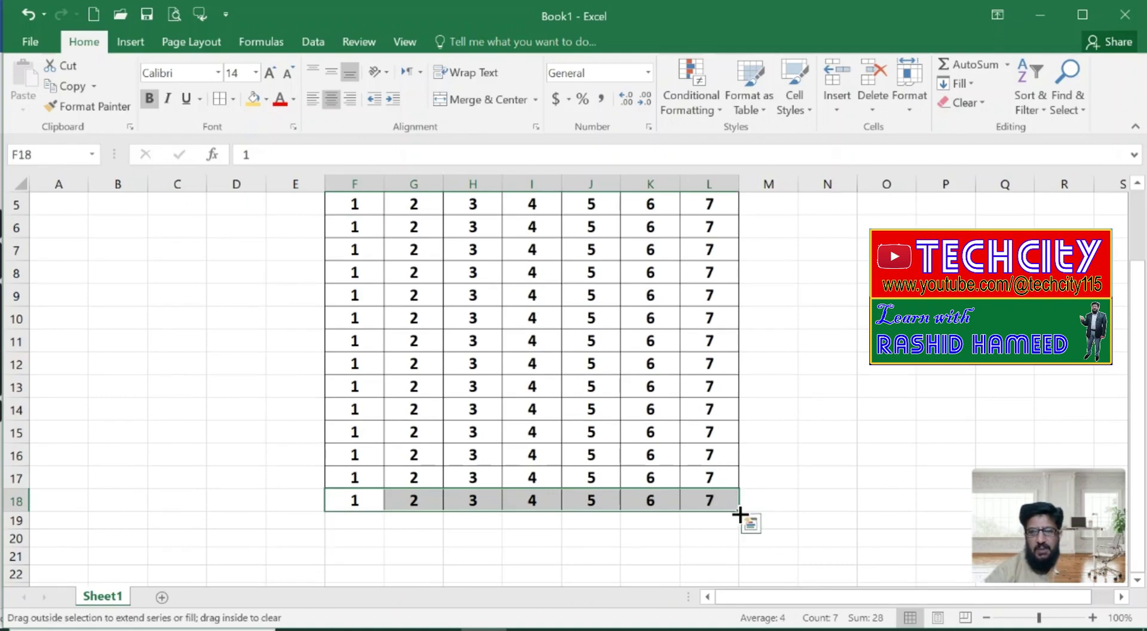
drag(739, 516, 741, 582)
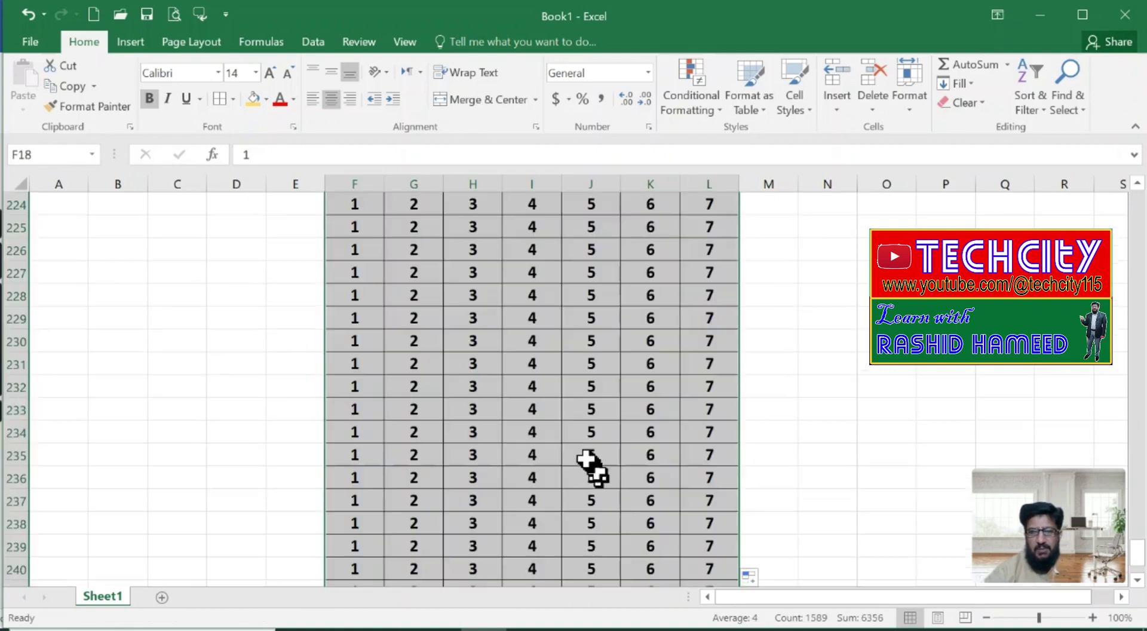
click(532, 411)
Step: Scroll back to the top of the table and select cell F5
scroll(563, 393, up, 5)
scroll(563, 392, up, 7)
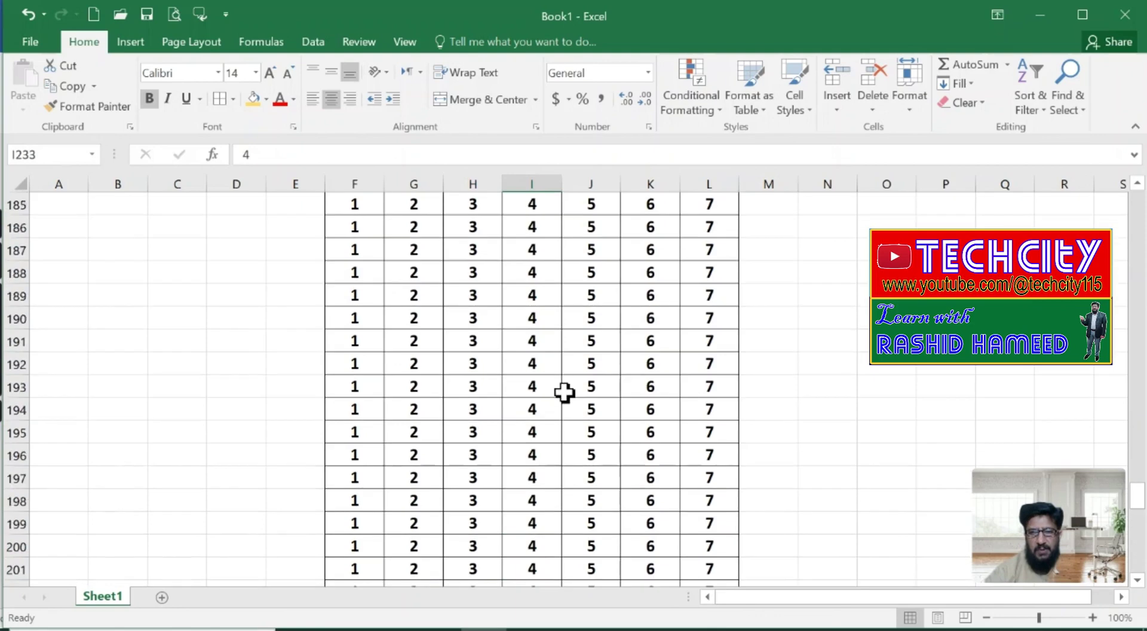
scroll(435, 250, up, 4)
scroll(468, 314, up, 3)
scroll(471, 318, up, 6)
scroll(470, 317, up, 6)
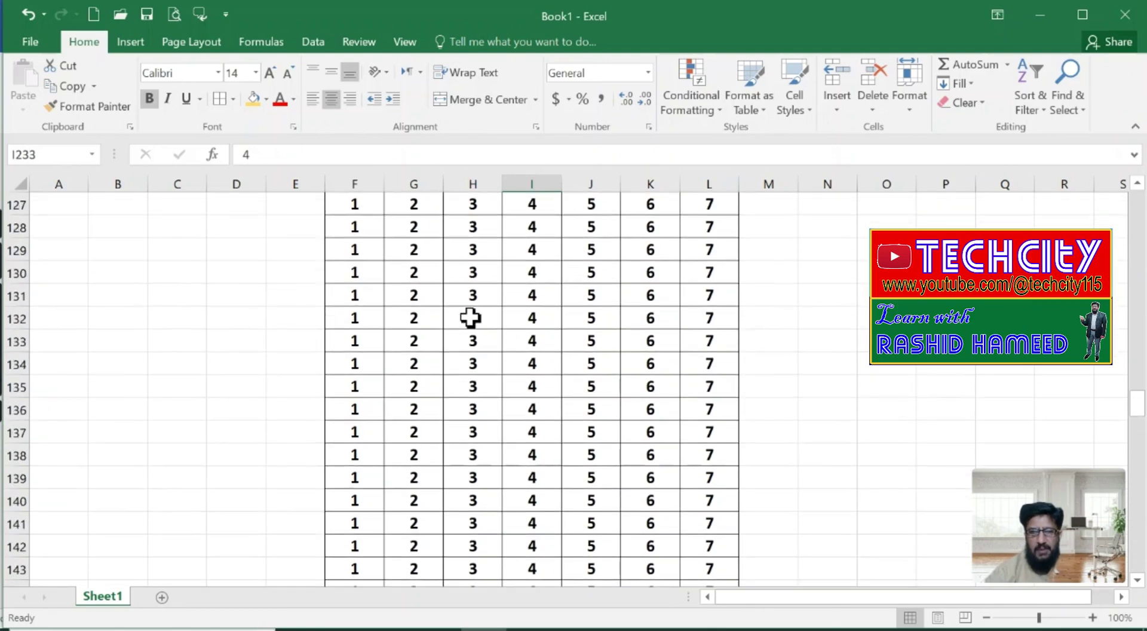
scroll(468, 317, up, 4)
drag(1137, 385, 1137, 201)
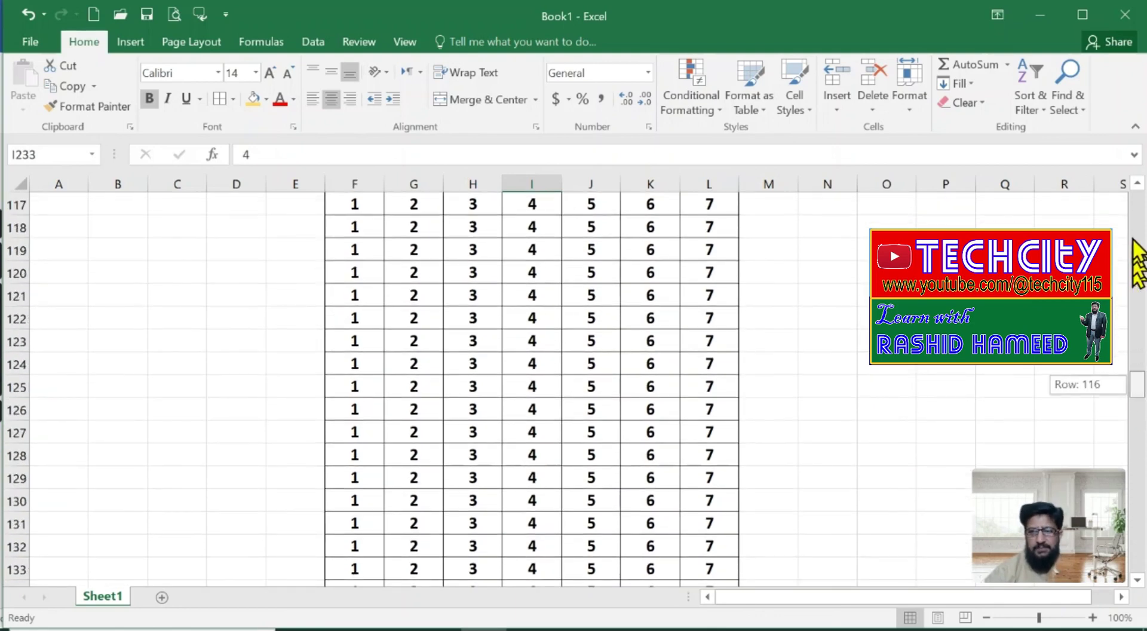
click(352, 275)
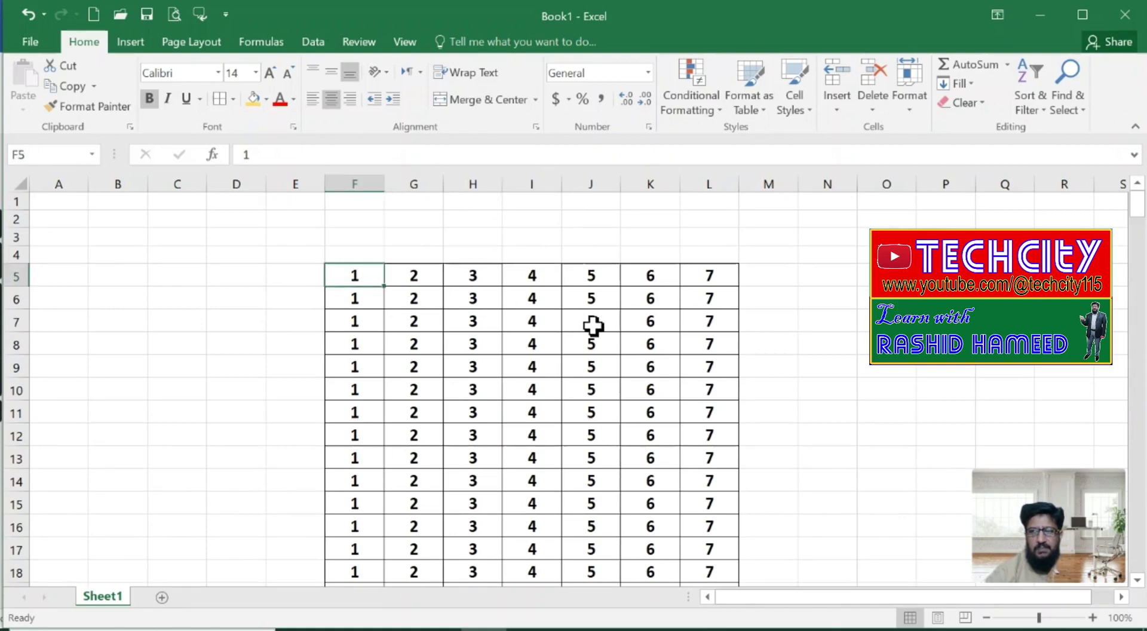
key(shift+Down)
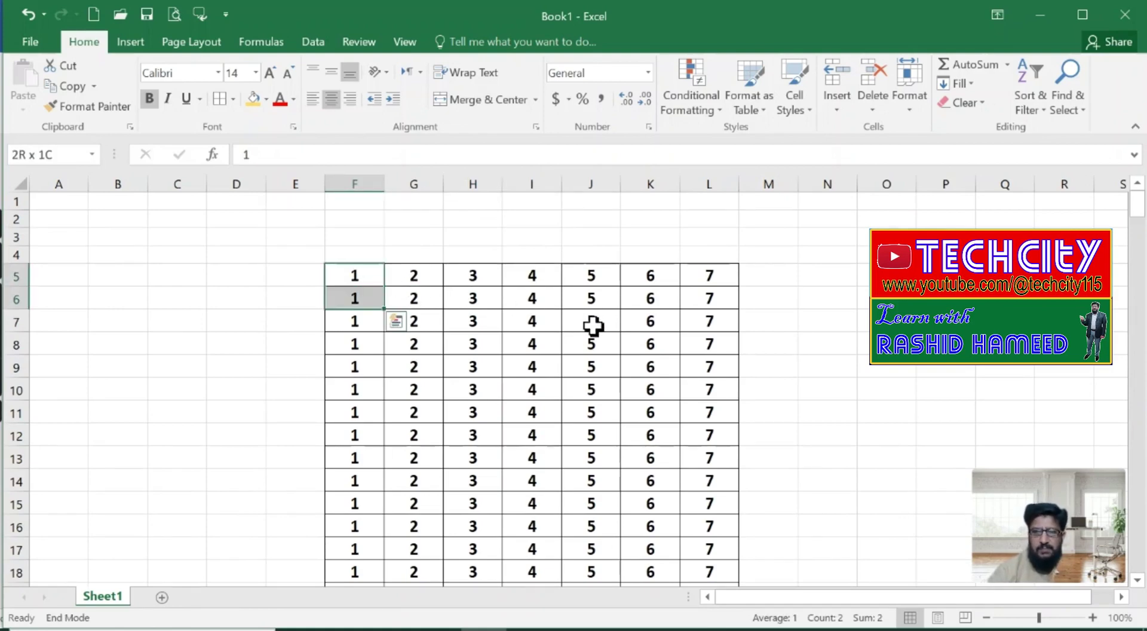
key(shift+Down)
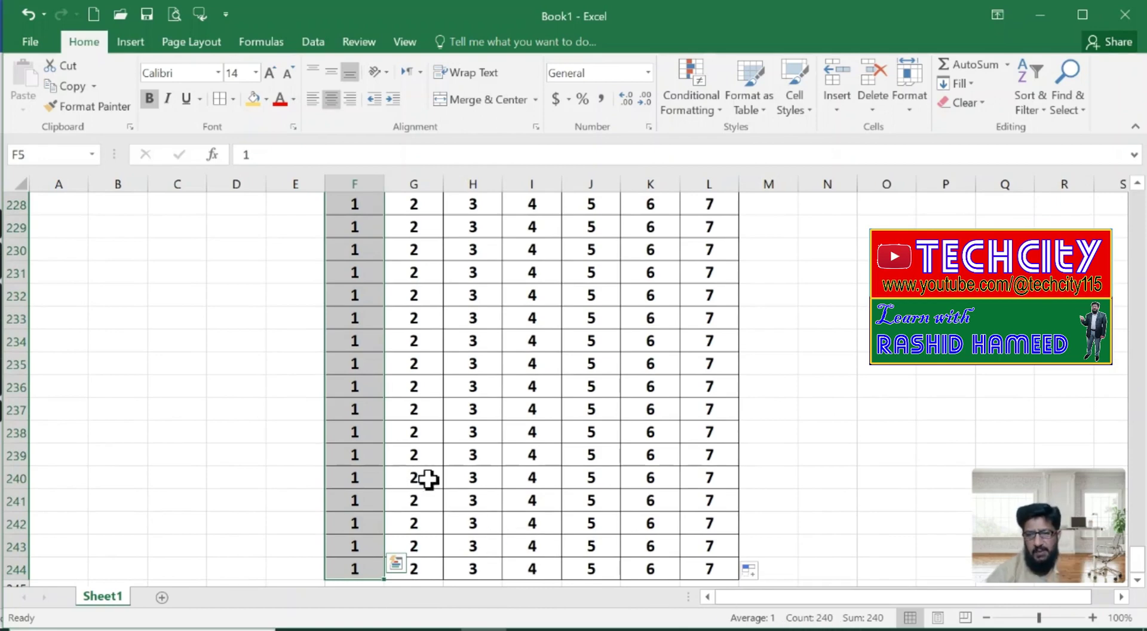
scroll(427, 478, up, 1)
key(Up)
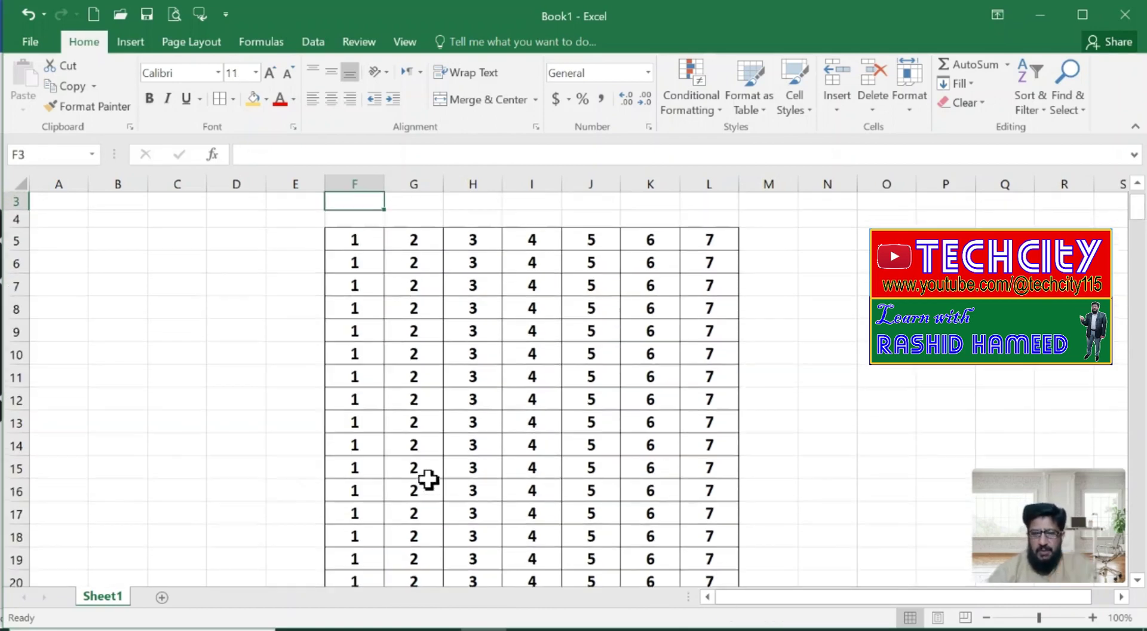
key(Down)
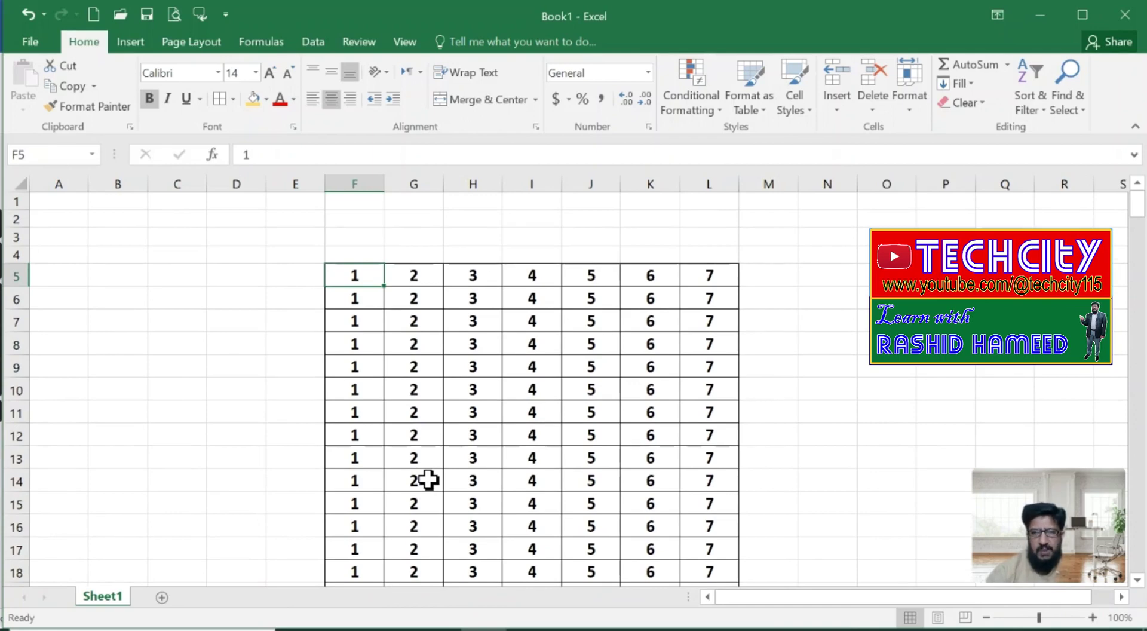
drag(366, 275, 699, 278)
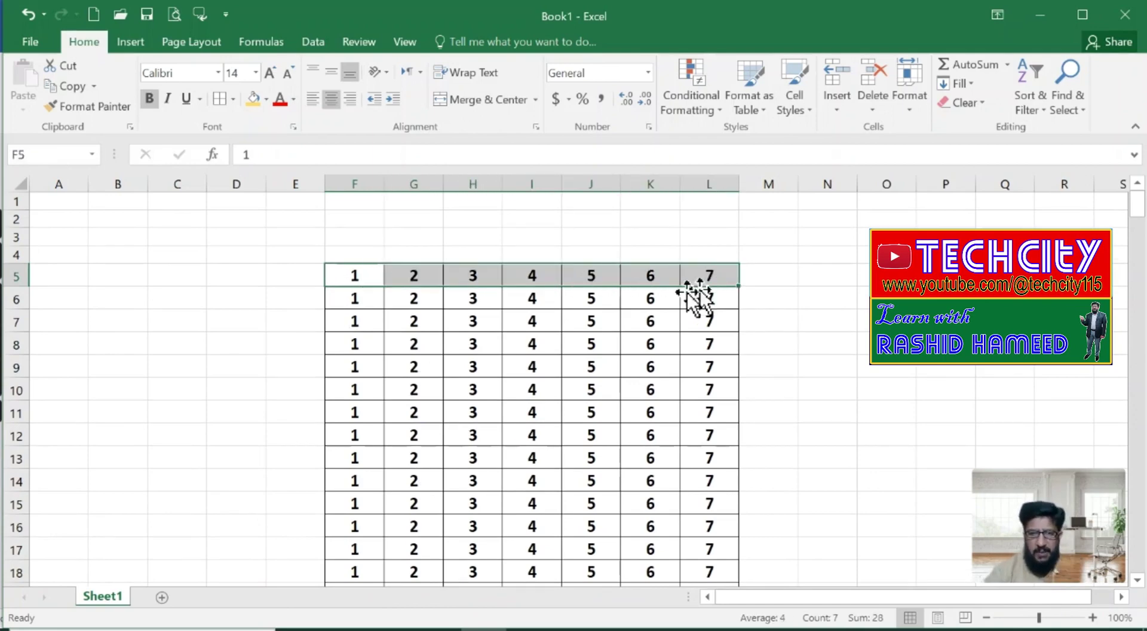
click(354, 273)
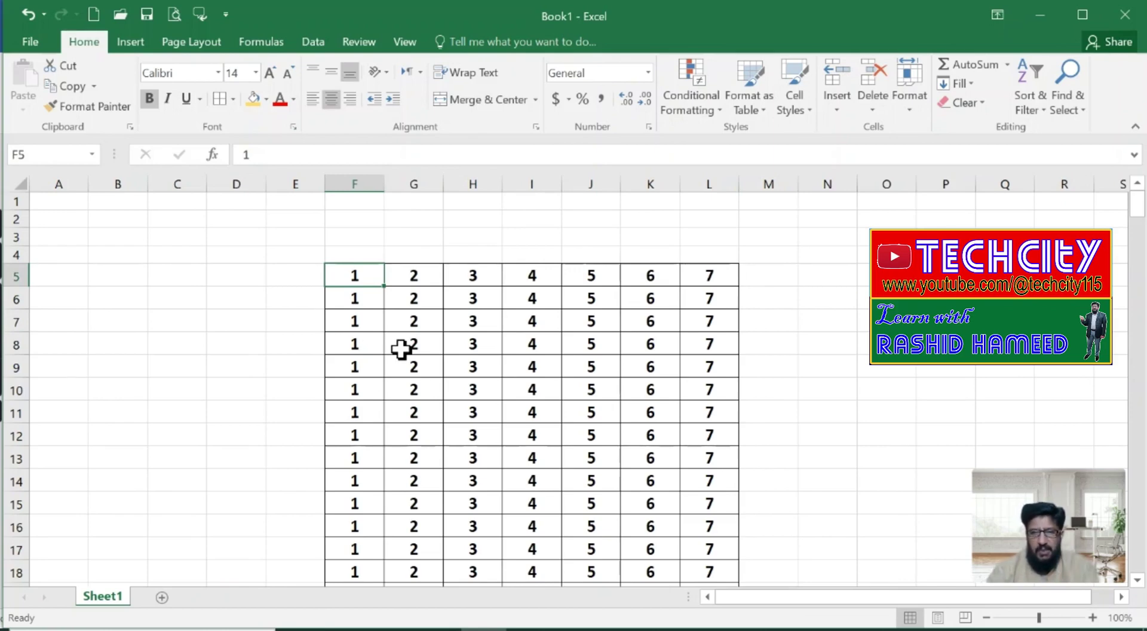
key(ctrl+End)
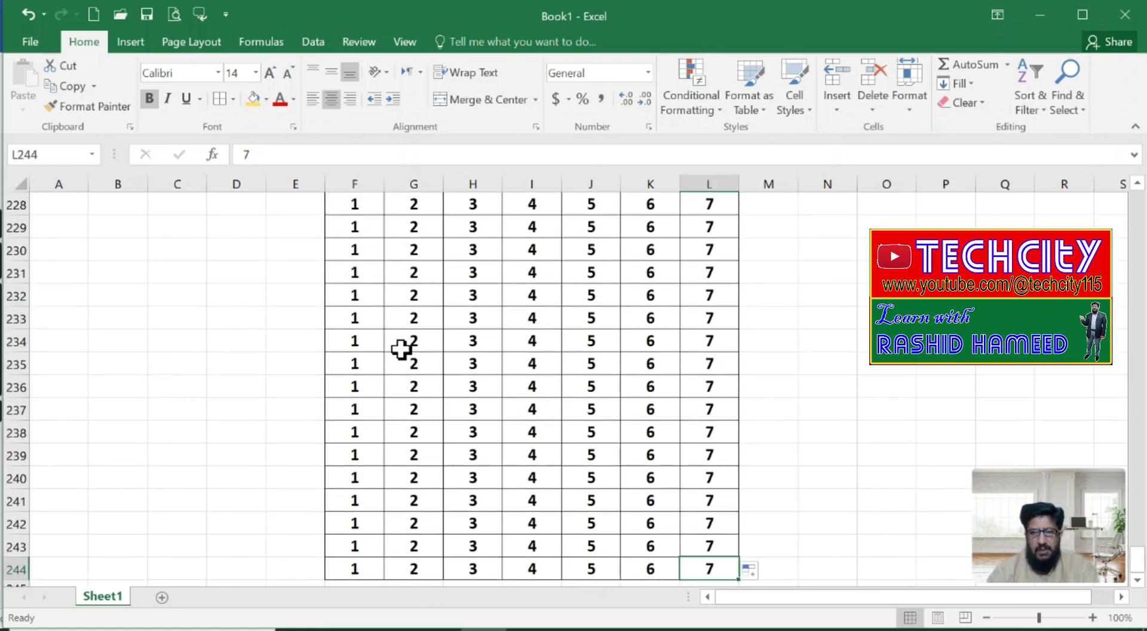
scroll(531, 418, down, 1)
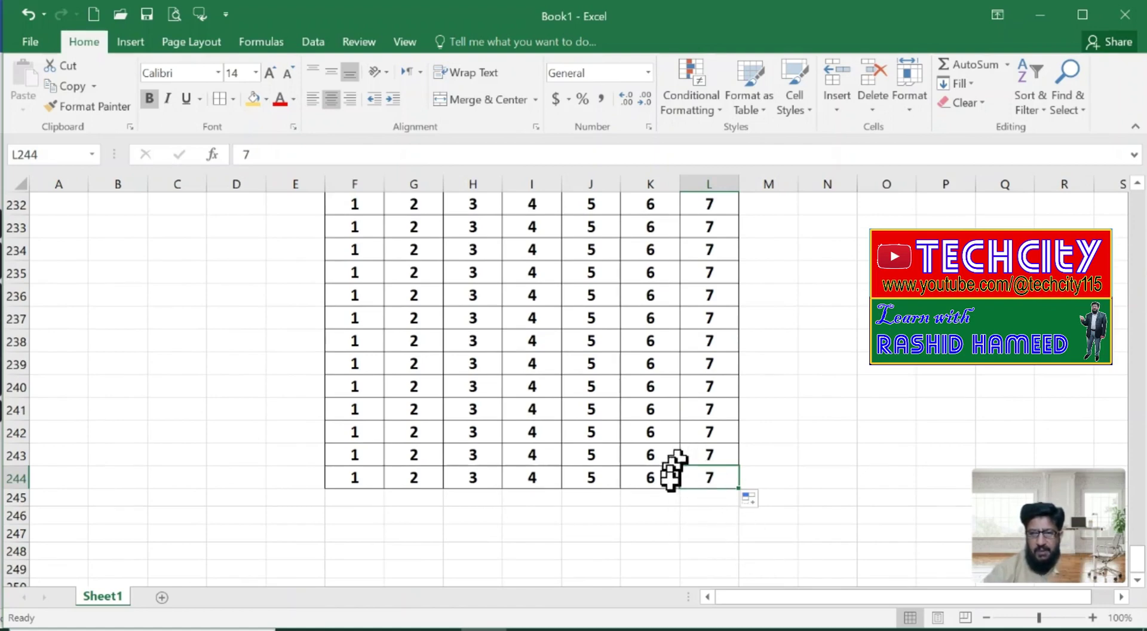
click(666, 532)
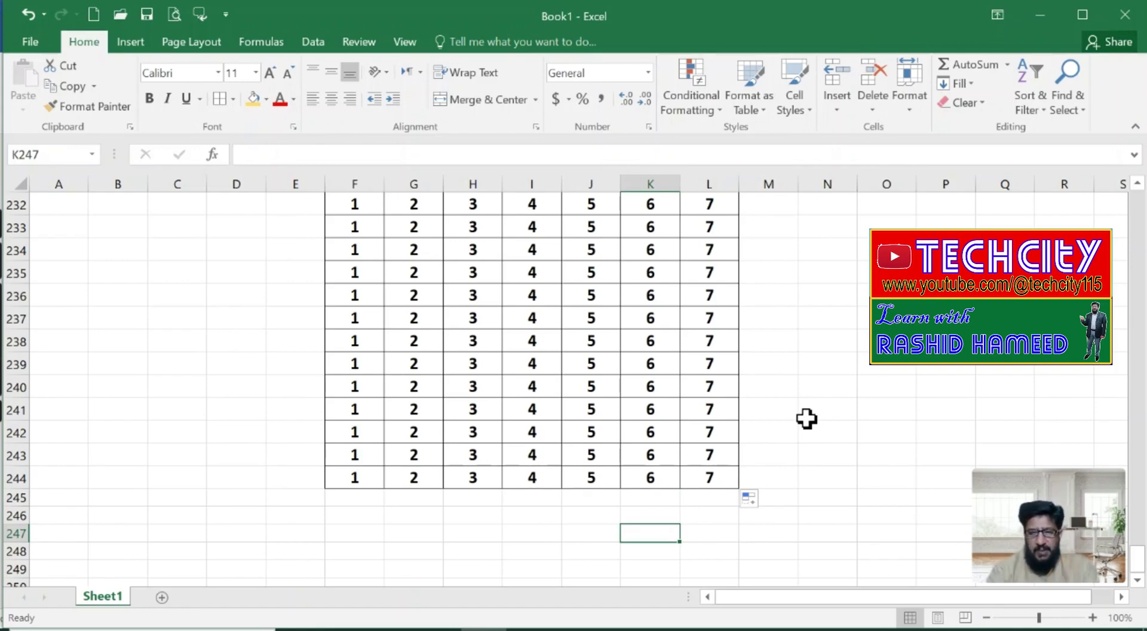
key(ctrl+Home)
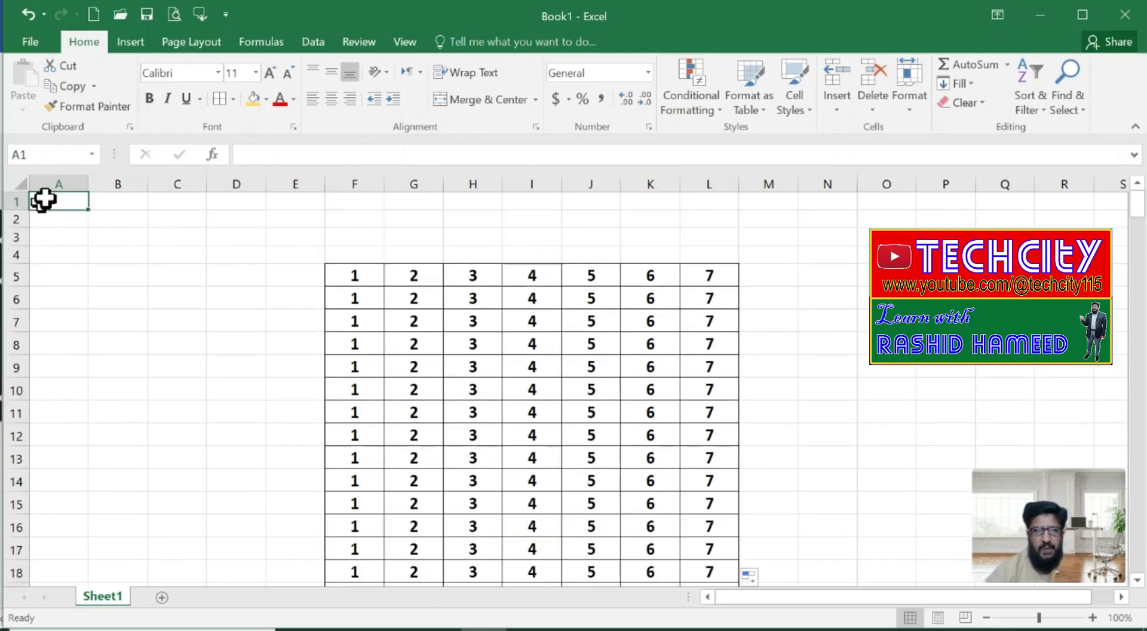
click(358, 274)
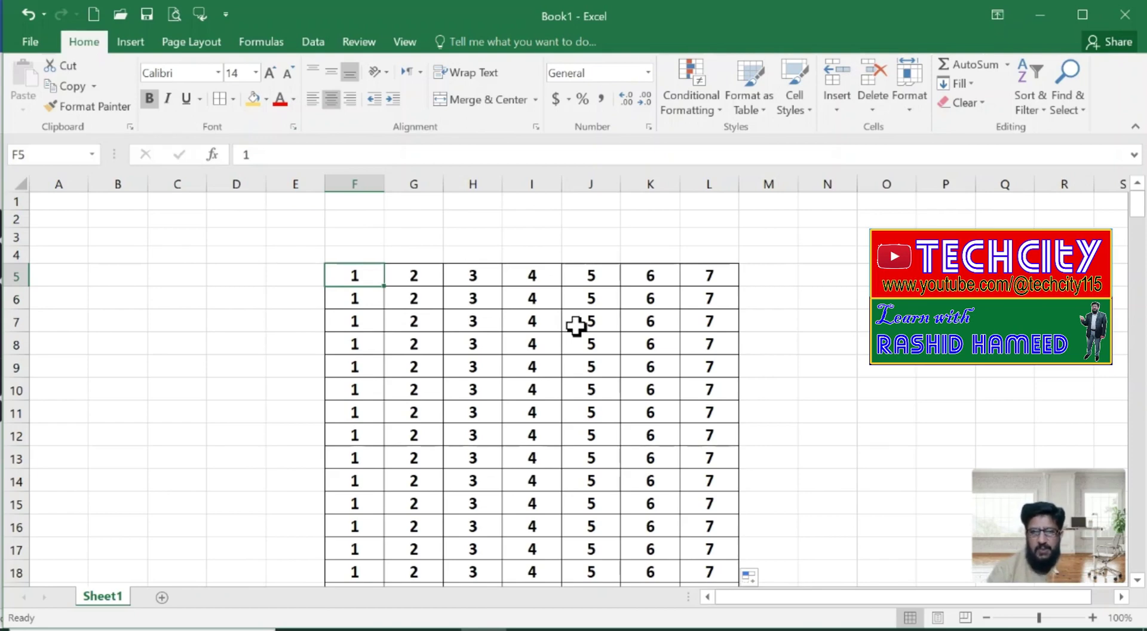
key(ctrl+Down)
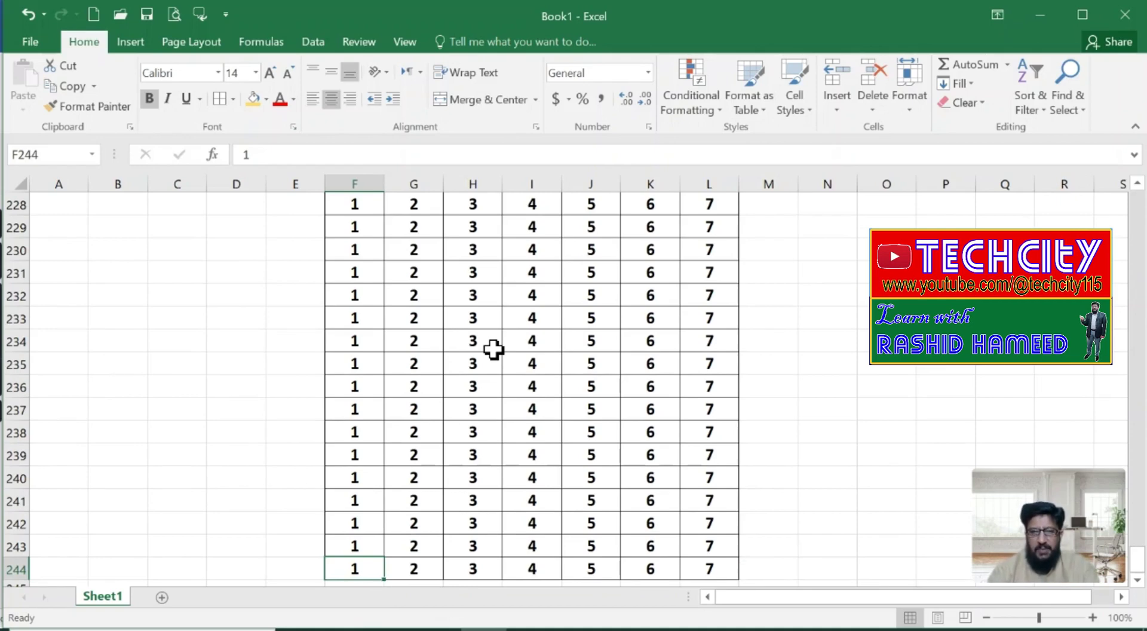
key(ctrl+Up)
scroll(494, 349, up, 1)
key(Down)
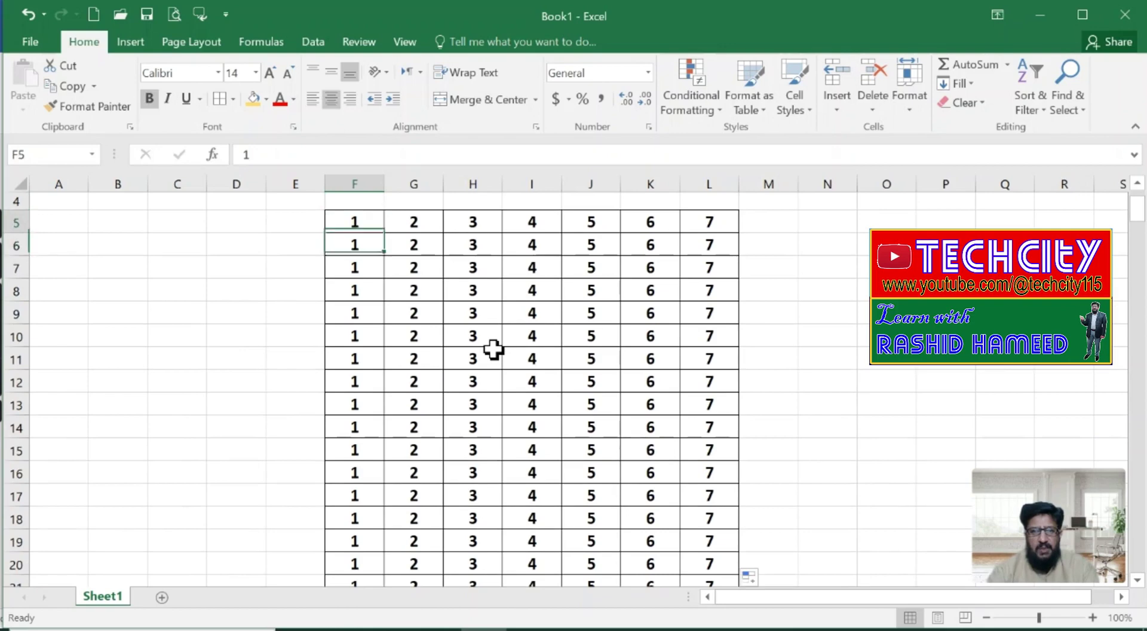
key(Up)
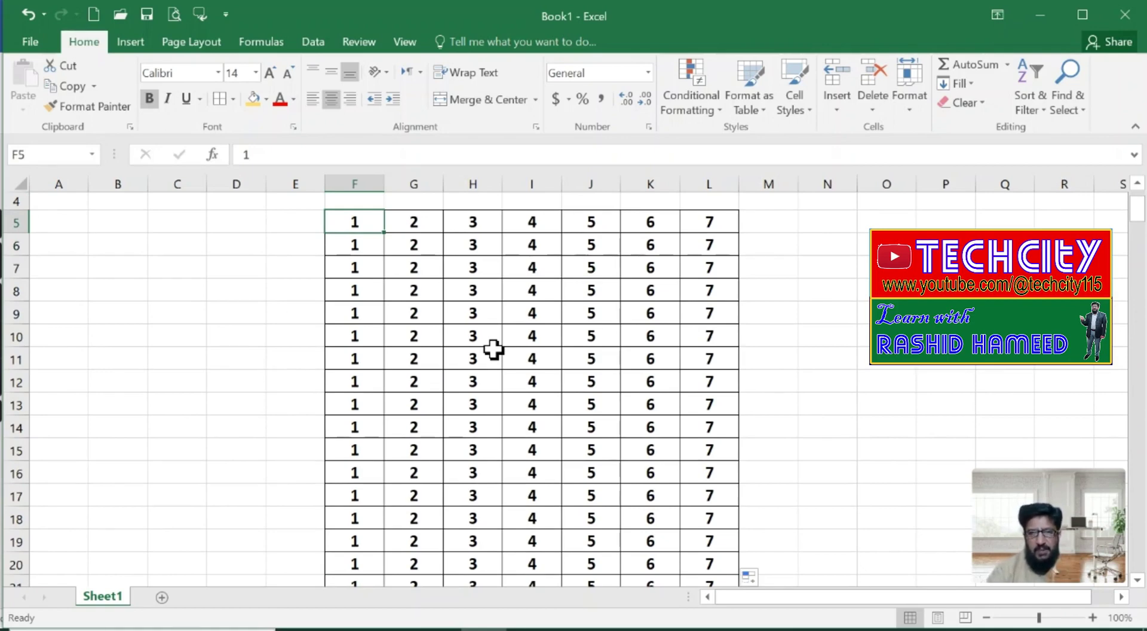
key(Right)
key(Right)
key(Left)
key(Left)
key(Left)
key(Right)
key(Right)
key(Left)
key(Right)
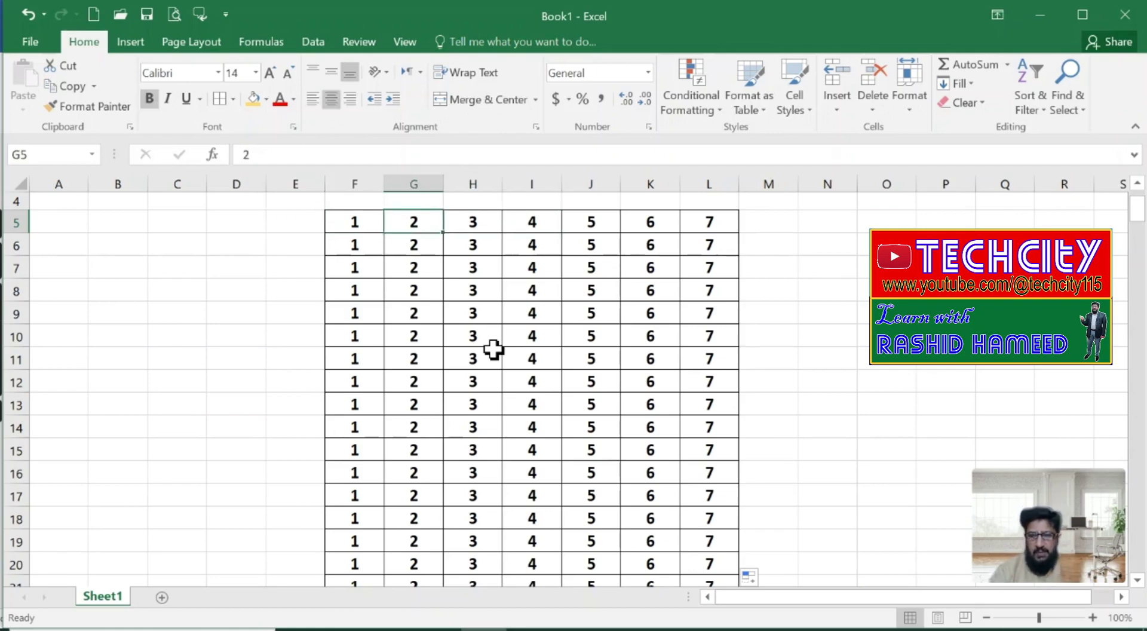
key(Left)
key(Right)
key(Left)
key(Right)
key(Left)
key(Right)
key(Left)
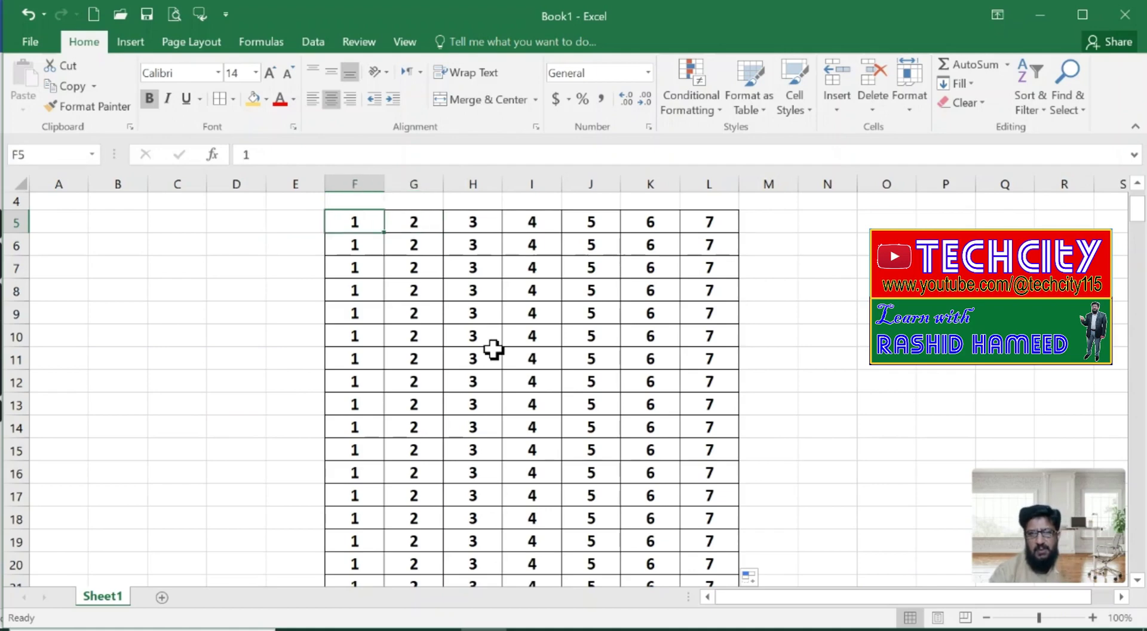
key(Right)
key(Left)
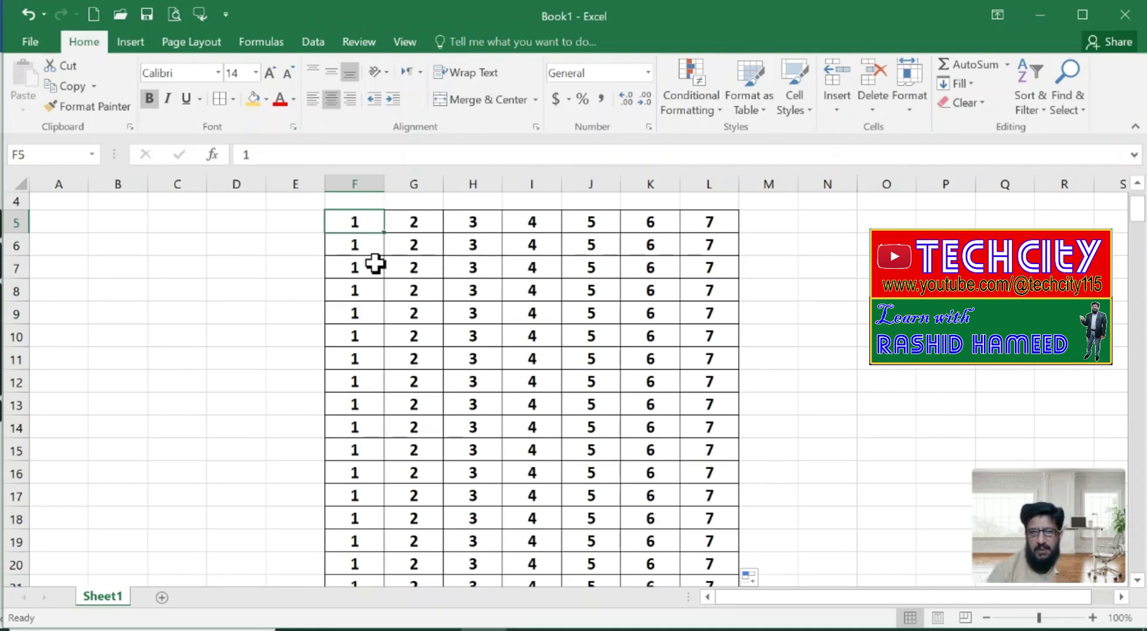
Step: Zoom the sheet in to 130%, then out to 85%, returning to F5
key(ctrl+Right)
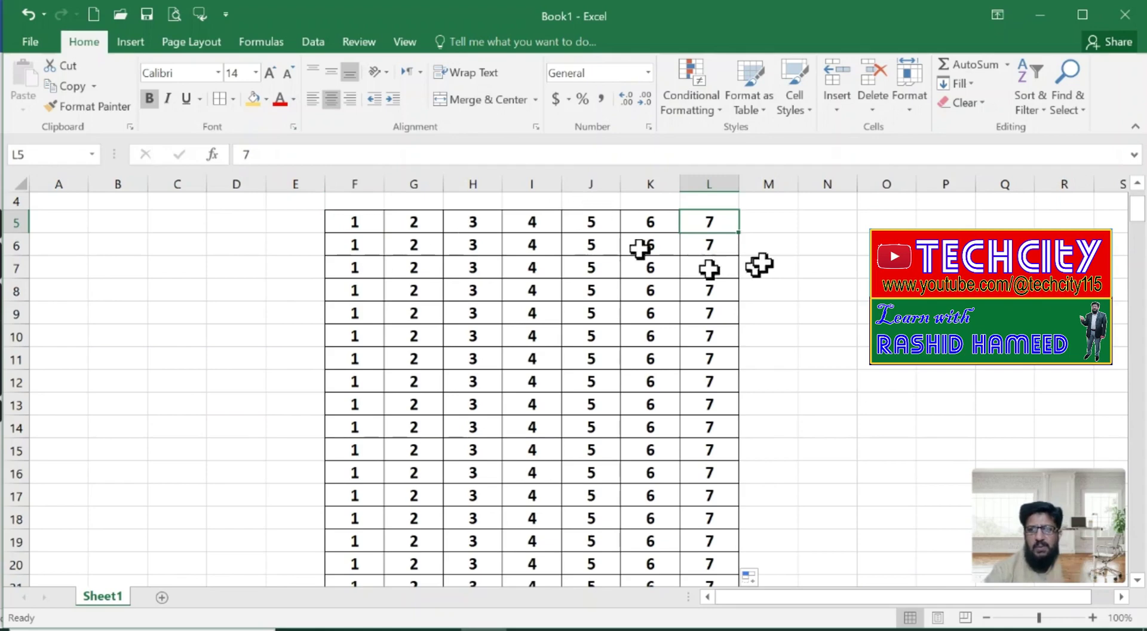
ctrl+scroll(763, 223, up, 1)
ctrl+scroll(773, 231, up, 1)
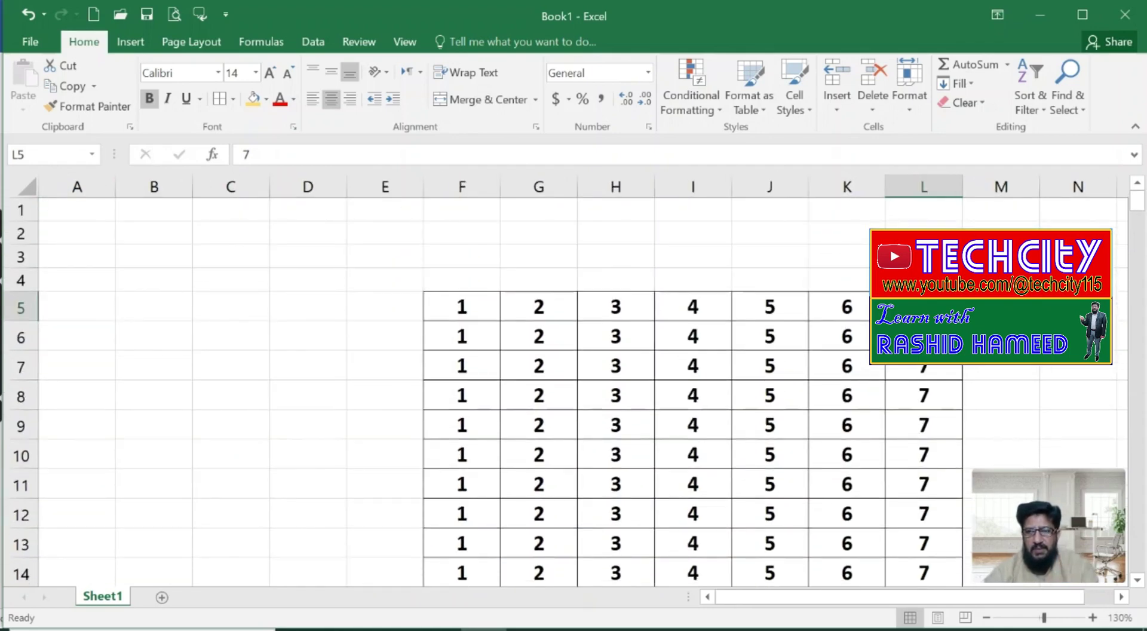
ctrl+scroll(609, 268, down, 2)
ctrl+scroll(733, 367, down, 1)
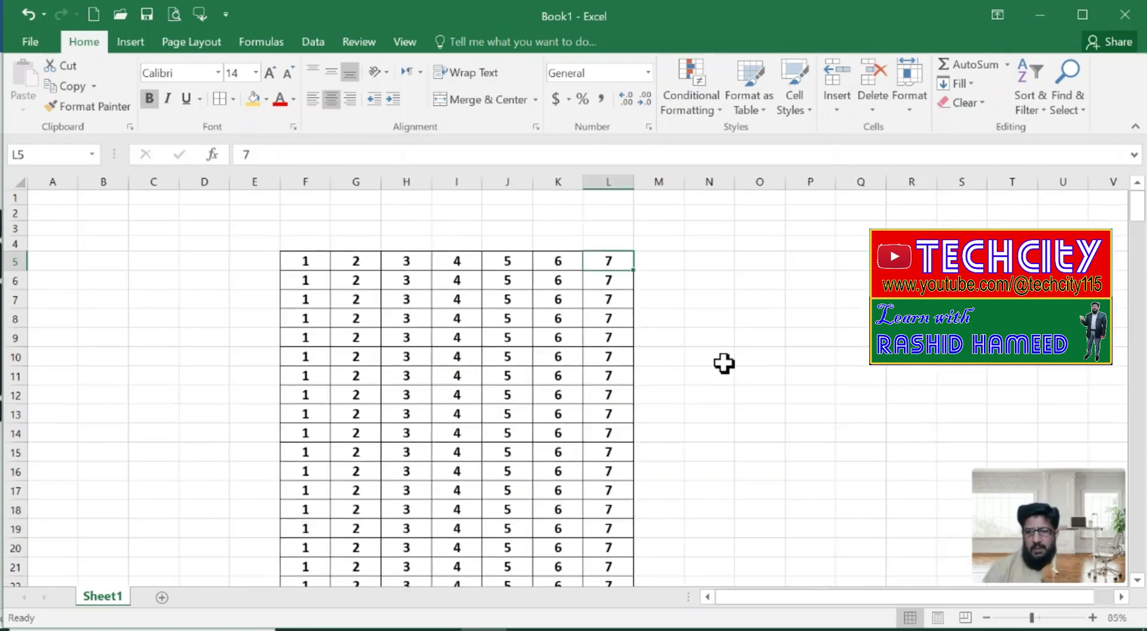
key(Left)
key(Left)
key(Left)
key(Left)
key(Left)
key(Left)
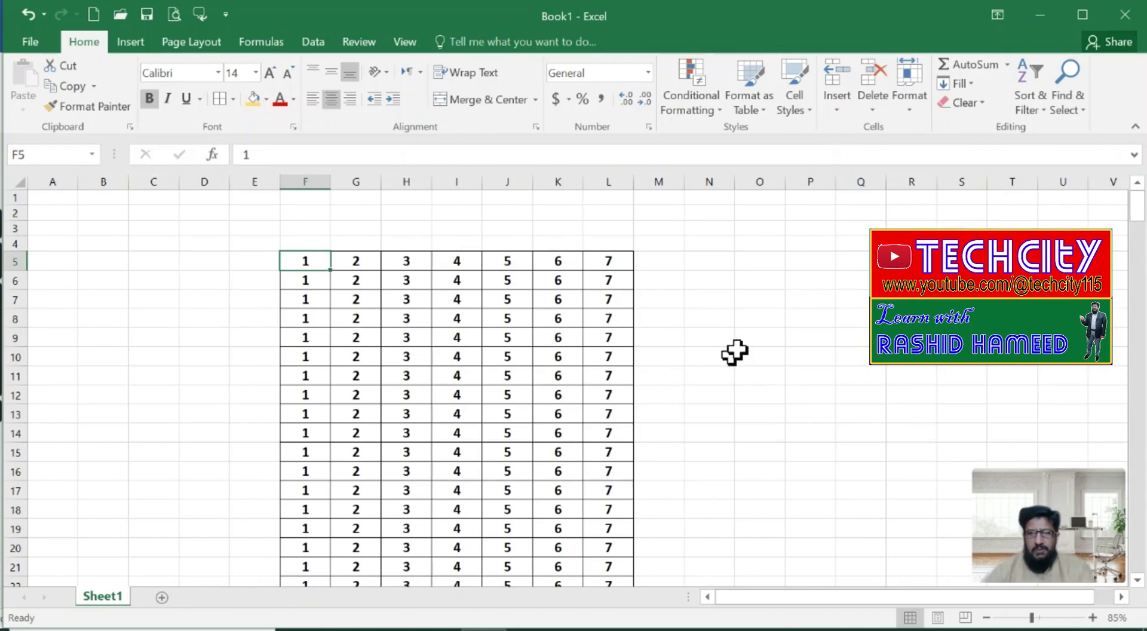
scroll(724, 363, down, 1)
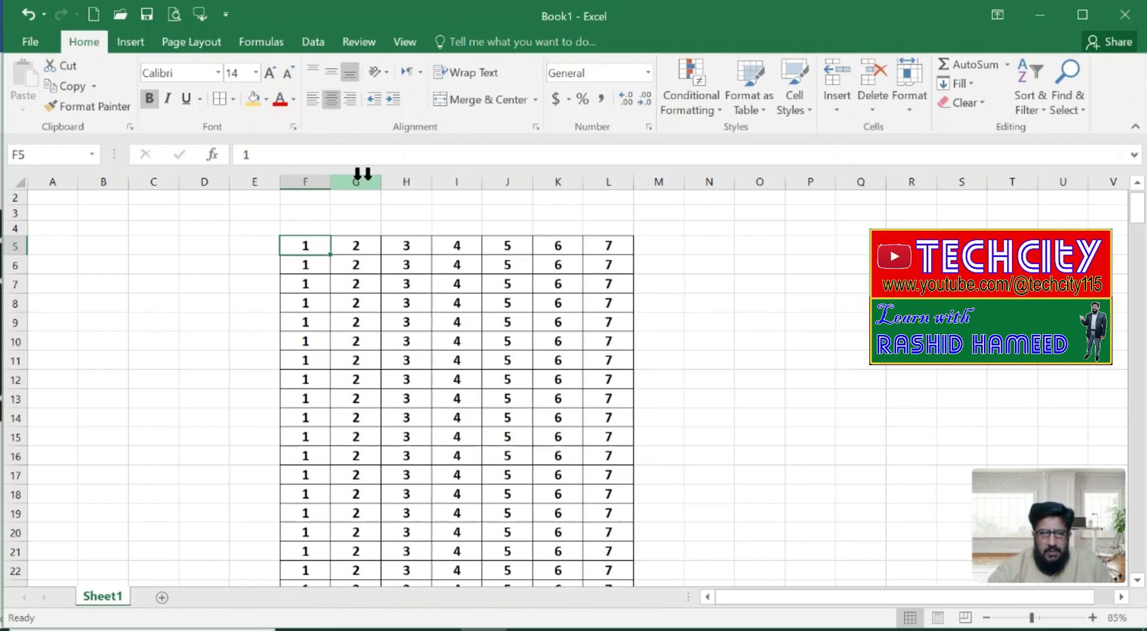
Step: Insert a blank column G before the 2s, keeping existing data intact
click(365, 172)
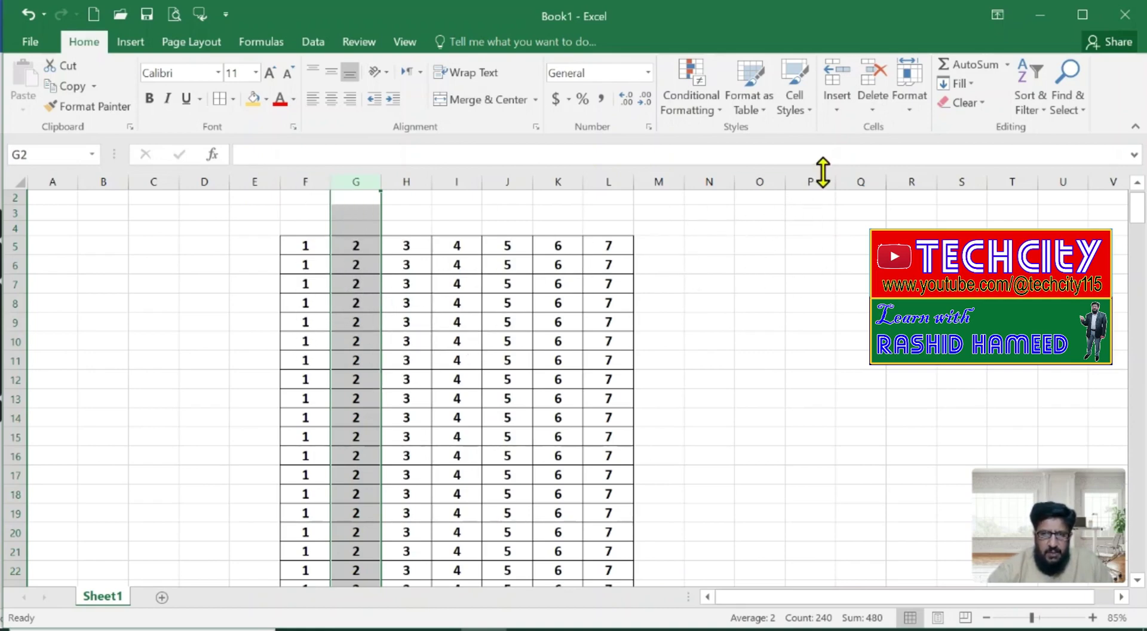
click(838, 114)
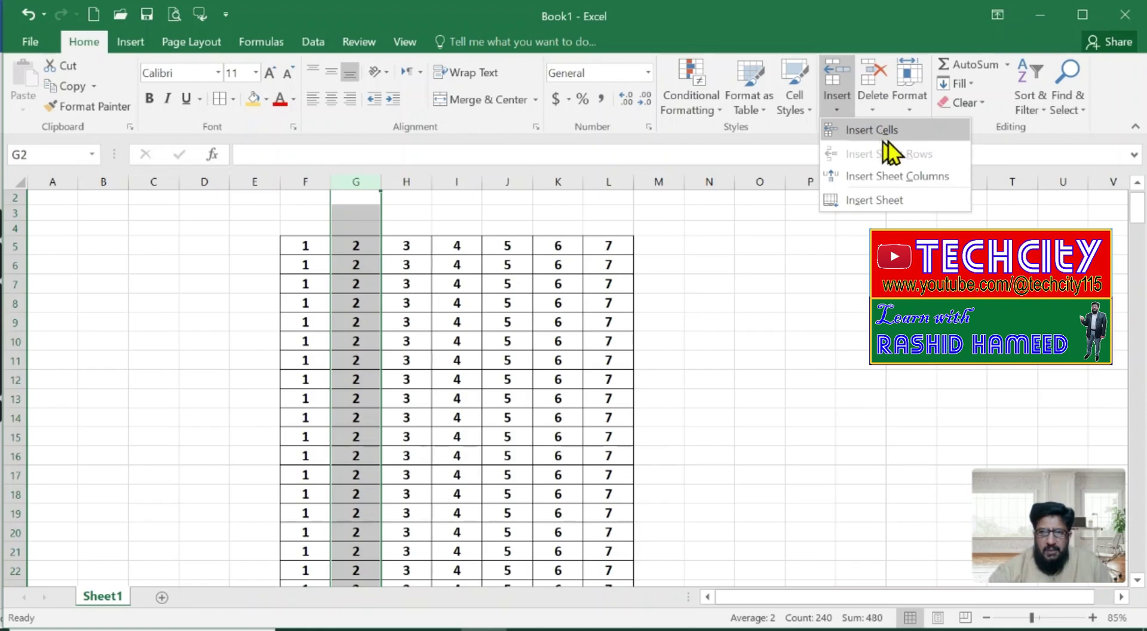
click(870, 131)
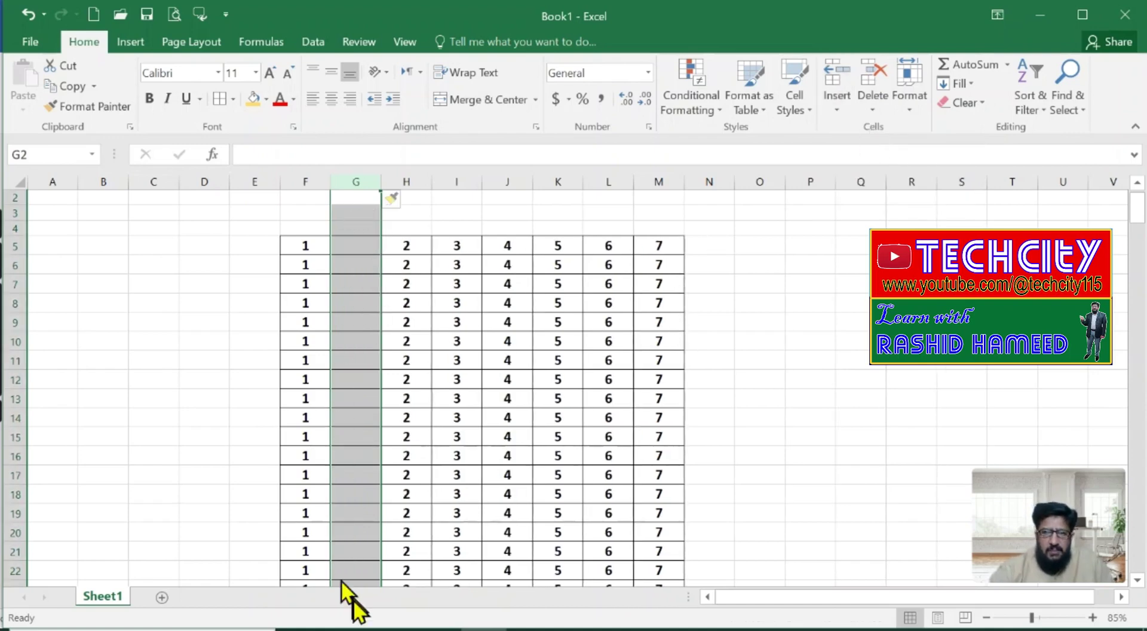
scroll(373, 491, down, 1)
scroll(372, 491, up, 3)
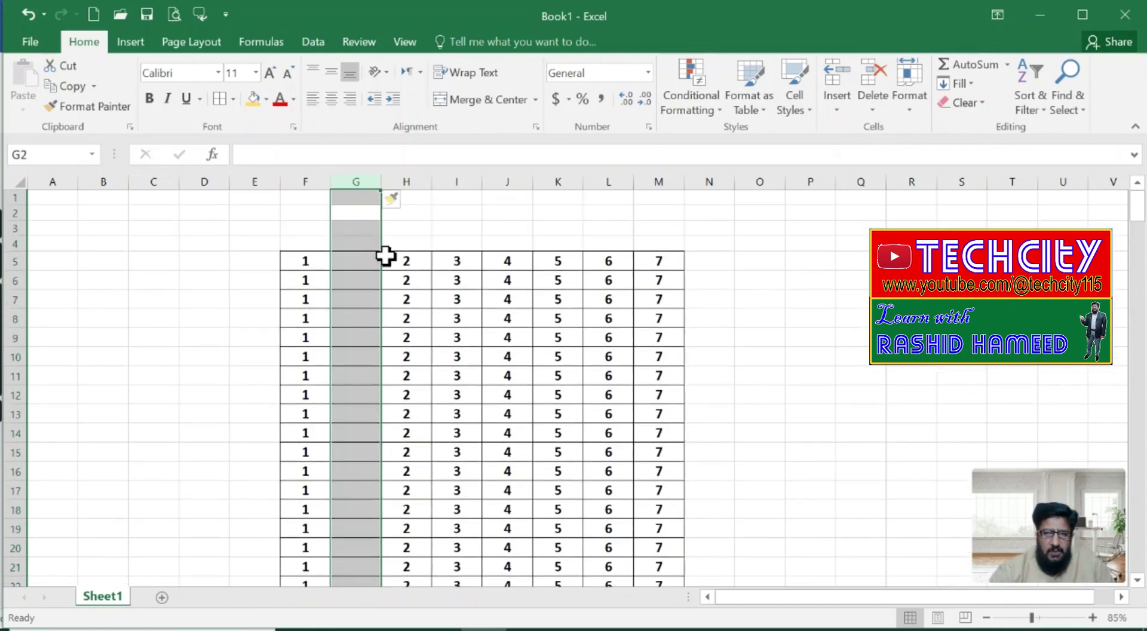
click(407, 283)
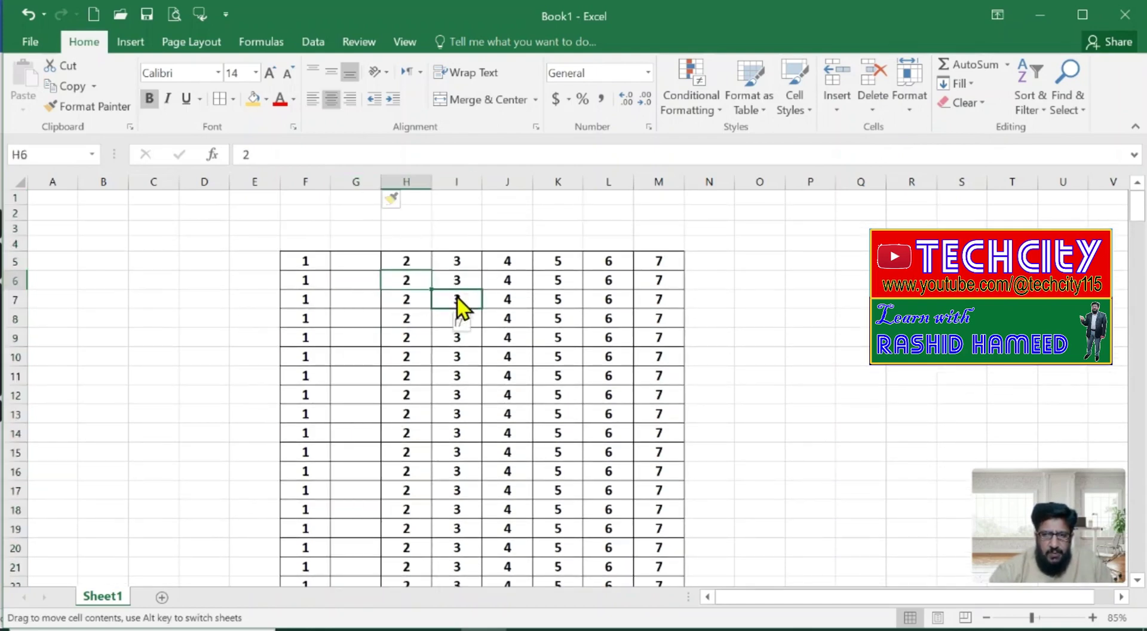
drag(408, 281, 456, 296)
click(600, 377)
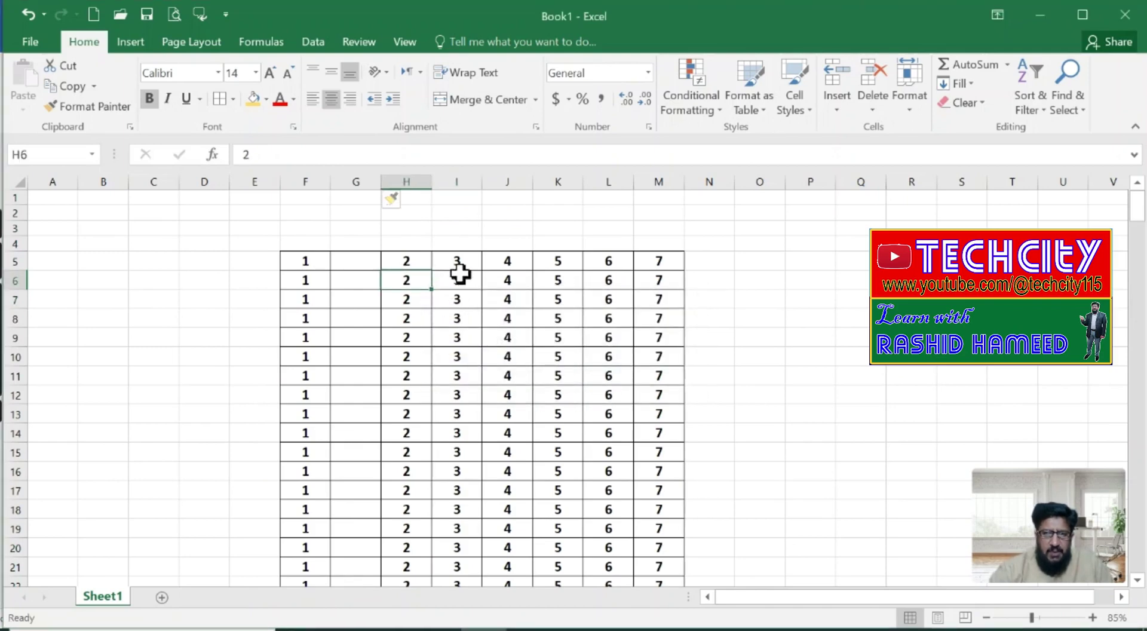
Step: Insert a blank column before the 3s
click(466, 173)
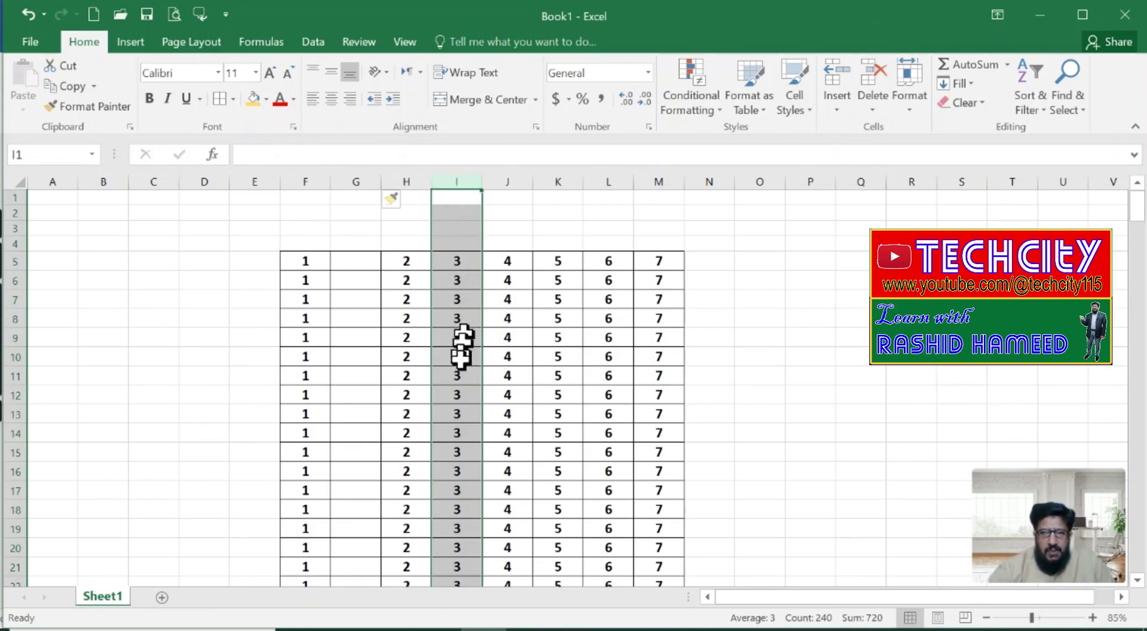
click(839, 110)
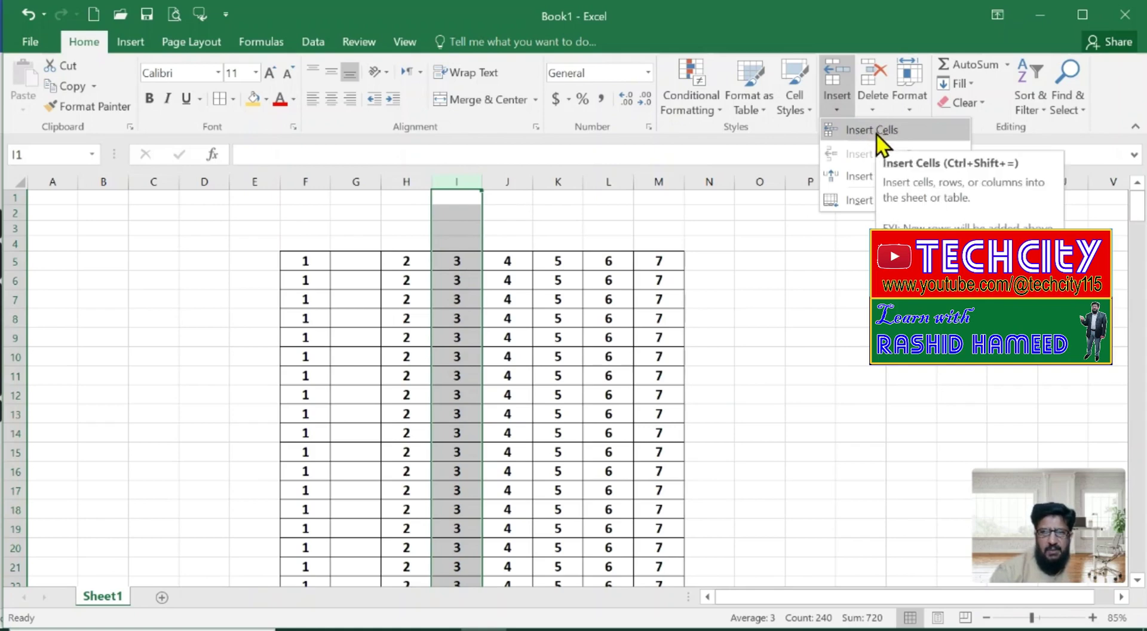
click(878, 130)
click(457, 357)
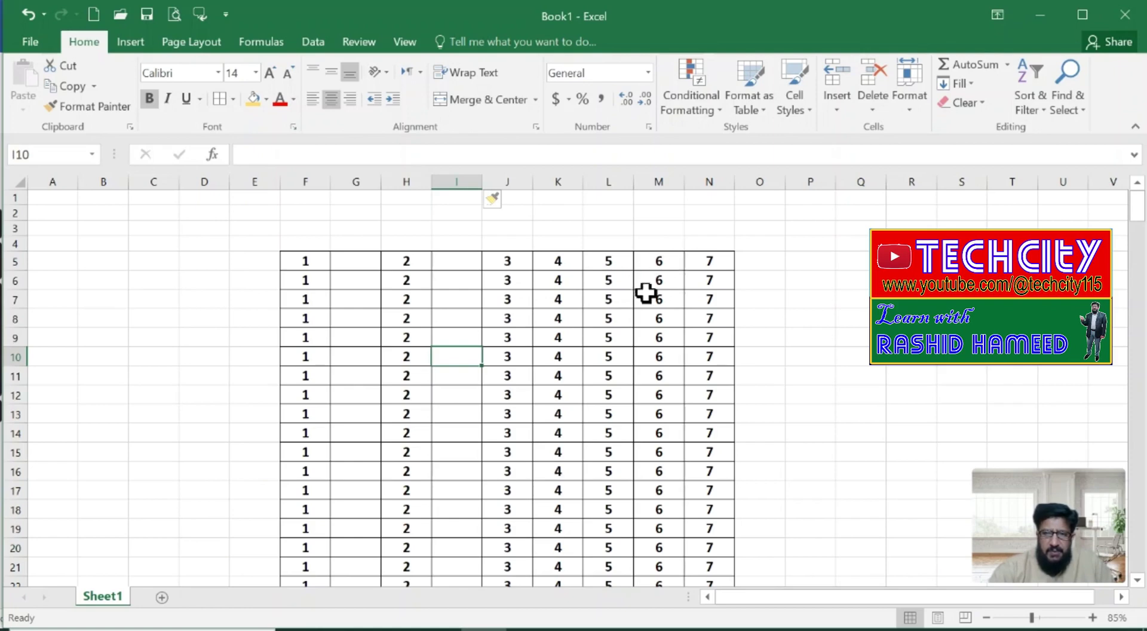
Step: Insert a blank column before the 6s
click(608, 182)
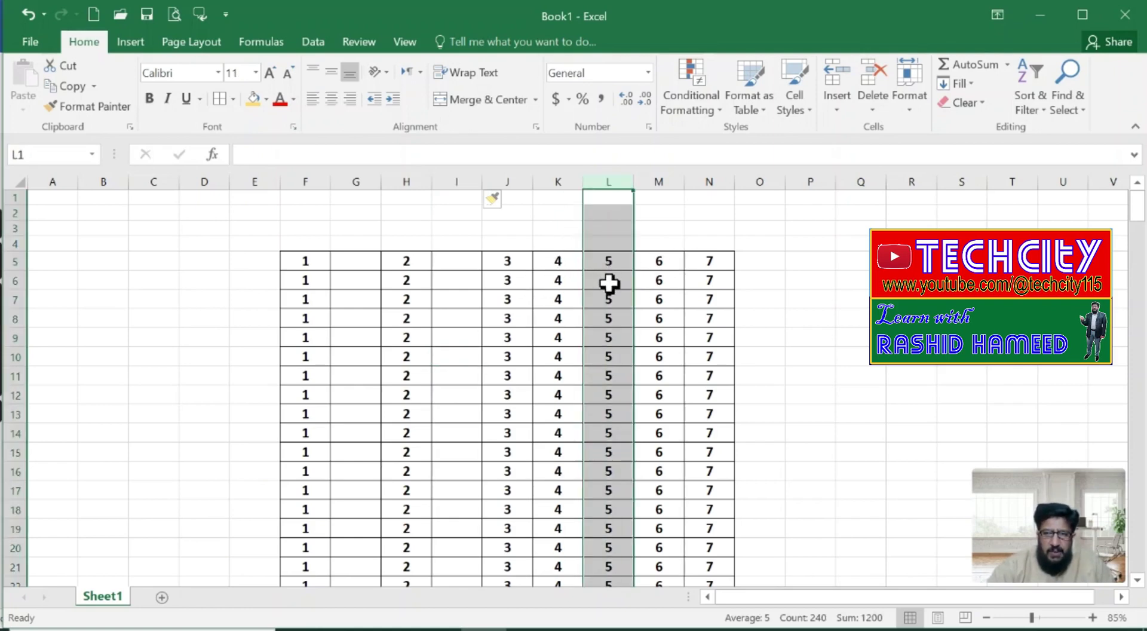
click(663, 176)
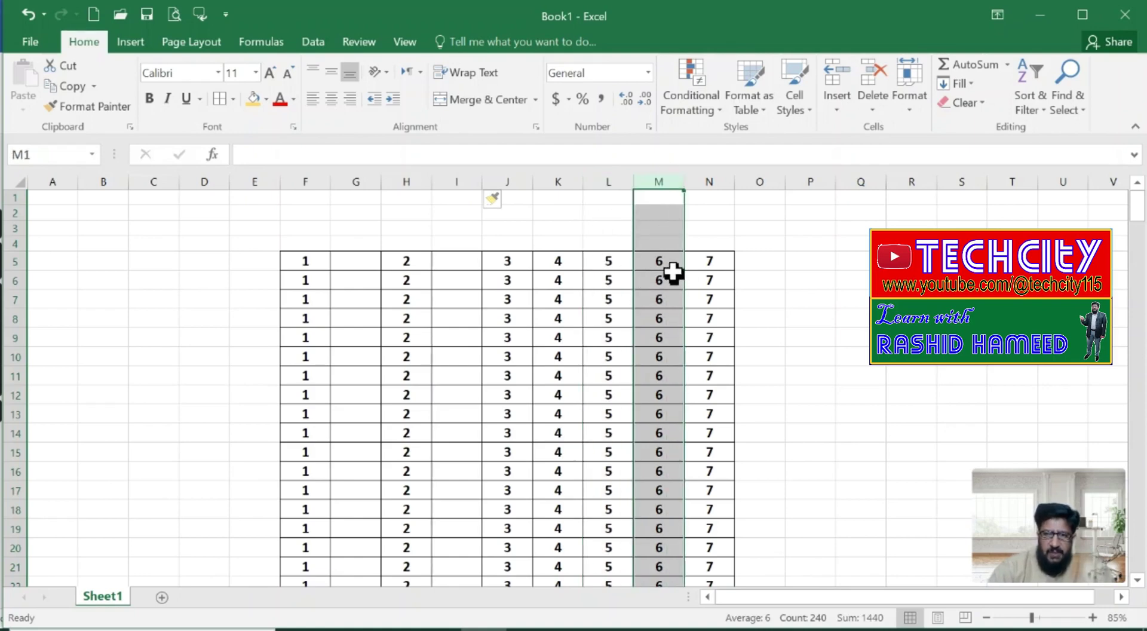
click(836, 110)
click(881, 131)
click(668, 315)
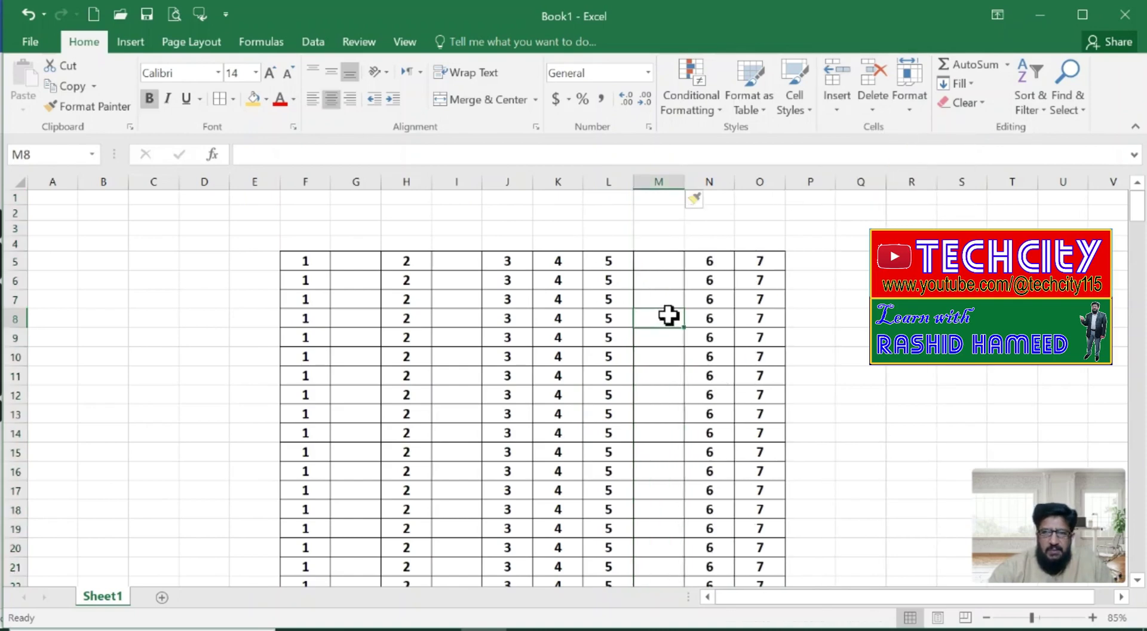
Step: Fill G5:G18, I5:I15 and M5:M14 with yellow
drag(356, 260, 356, 509)
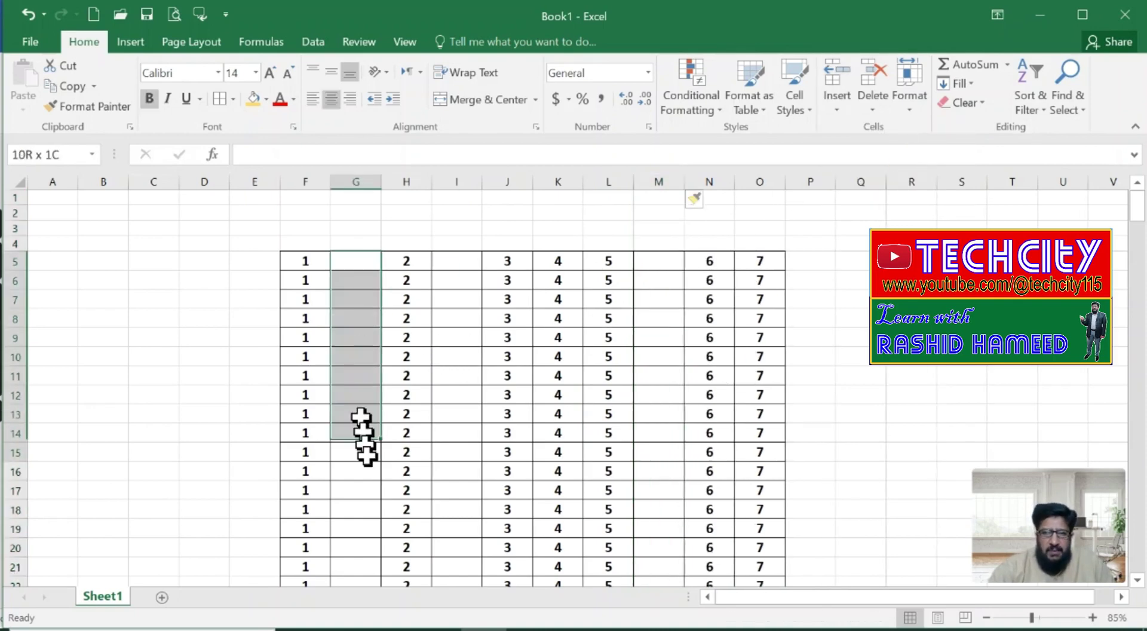
click(253, 103)
drag(457, 260, 457, 452)
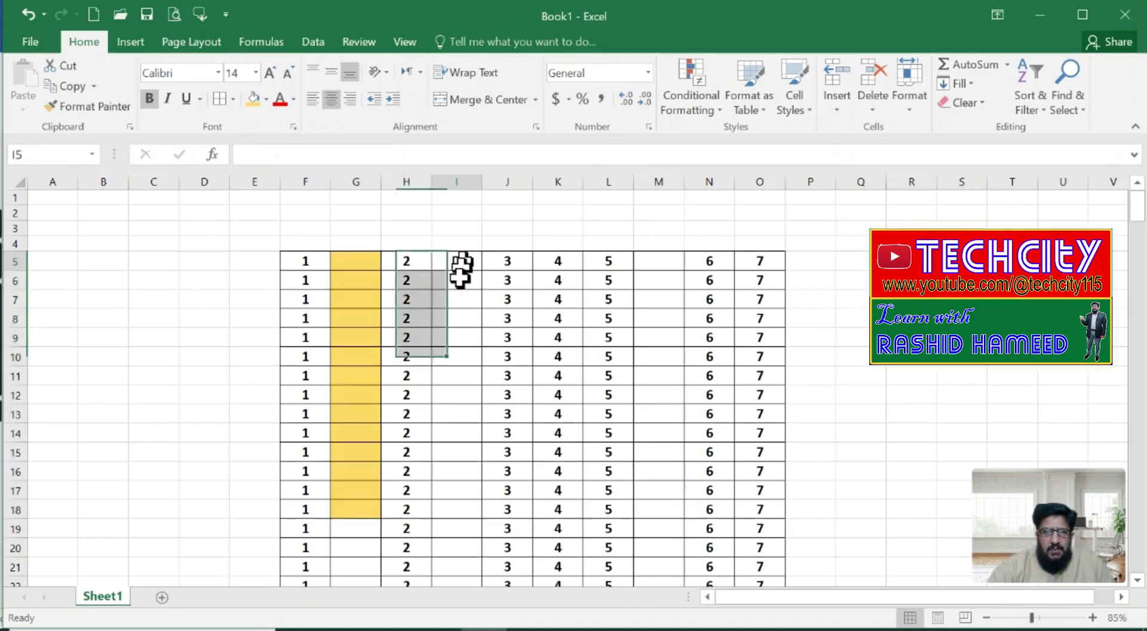
click(251, 103)
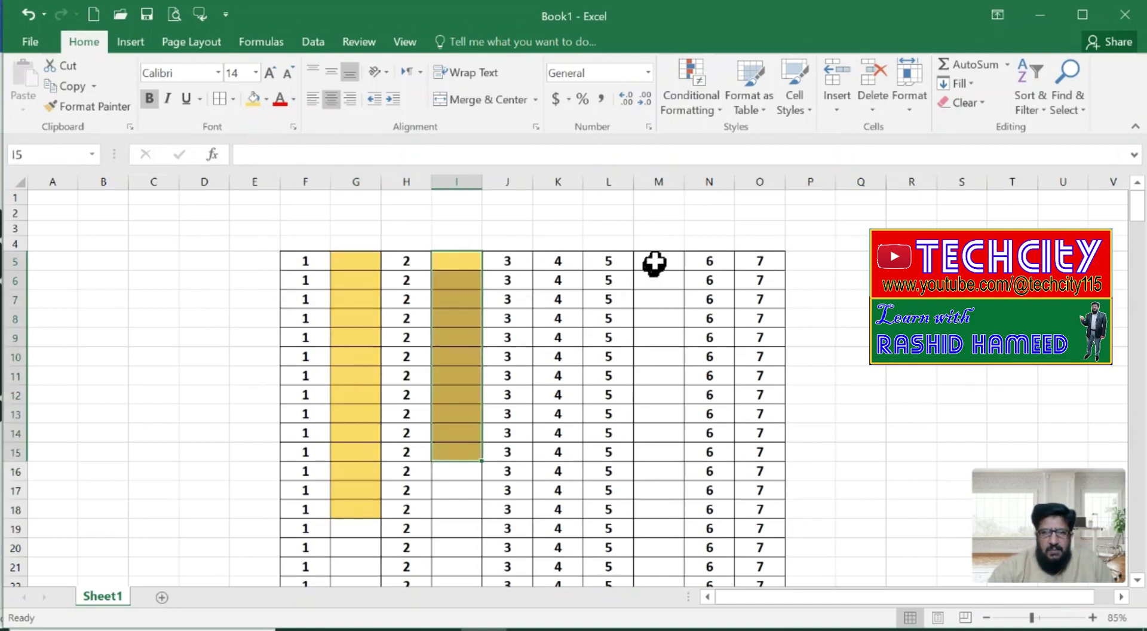
drag(657, 261, 657, 433)
click(254, 102)
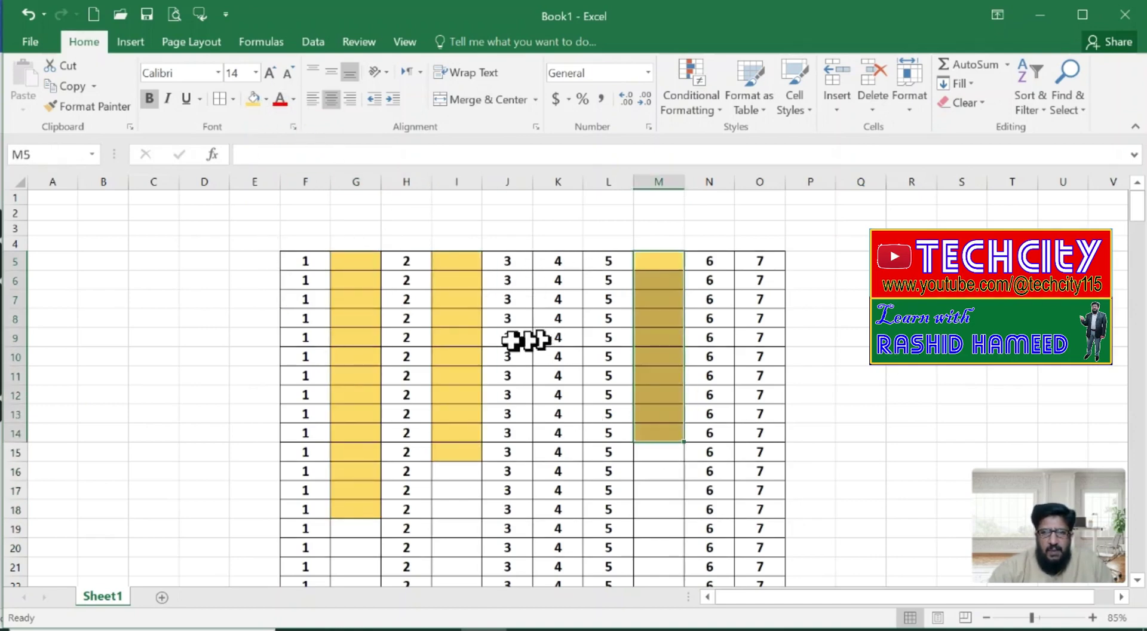
click(457, 337)
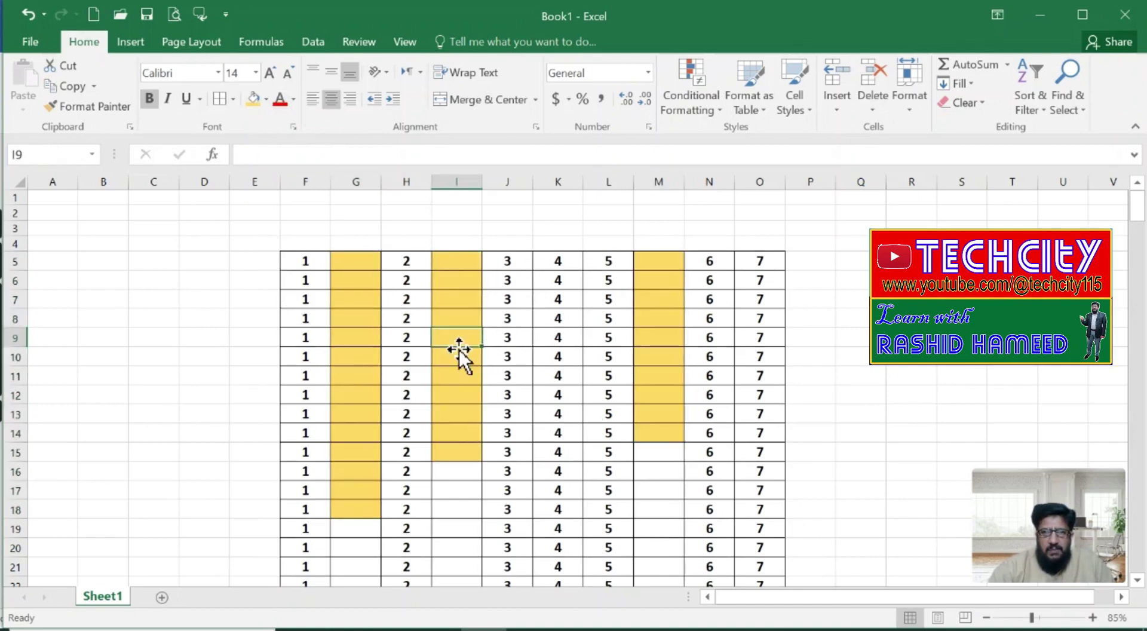
Step: Delete the yellow blank columns G and L, shifting cells left
click(353, 174)
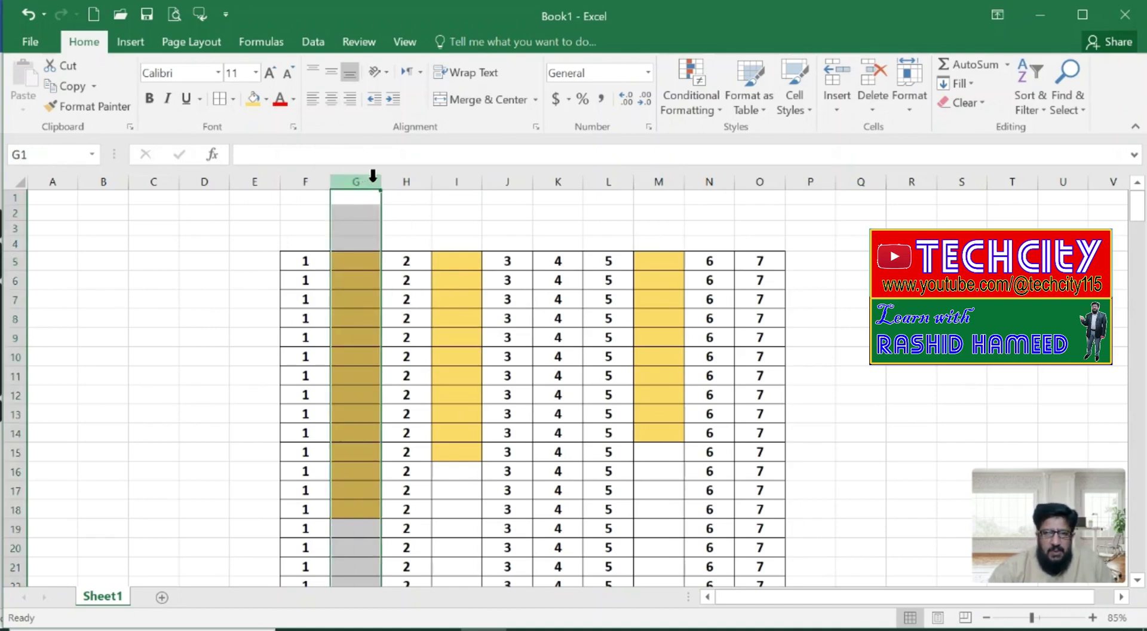
click(873, 109)
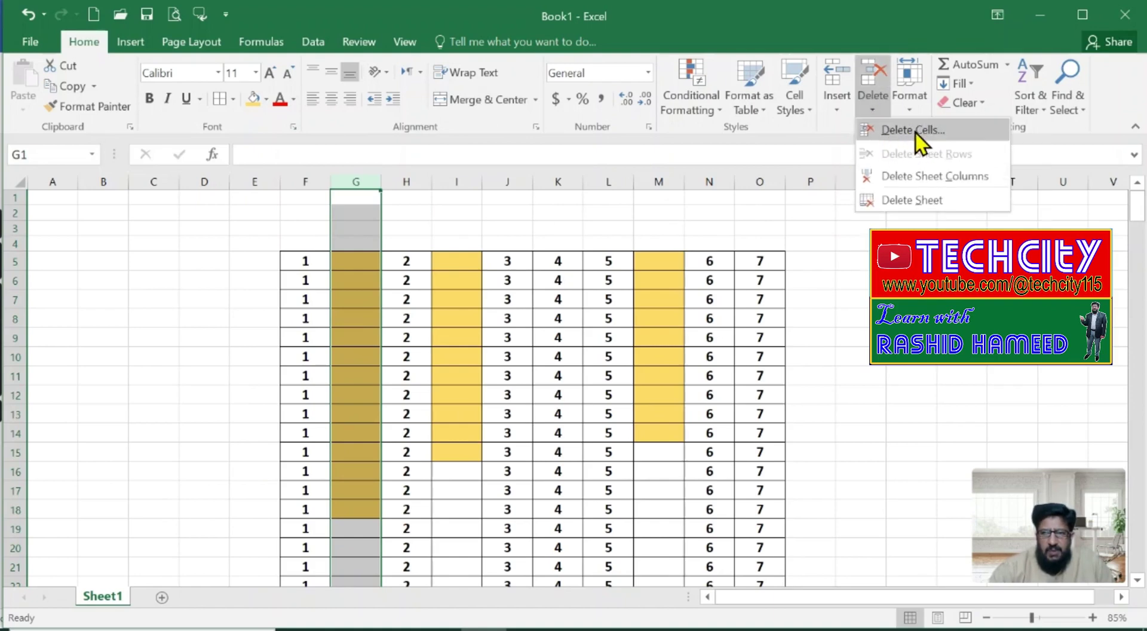
click(908, 129)
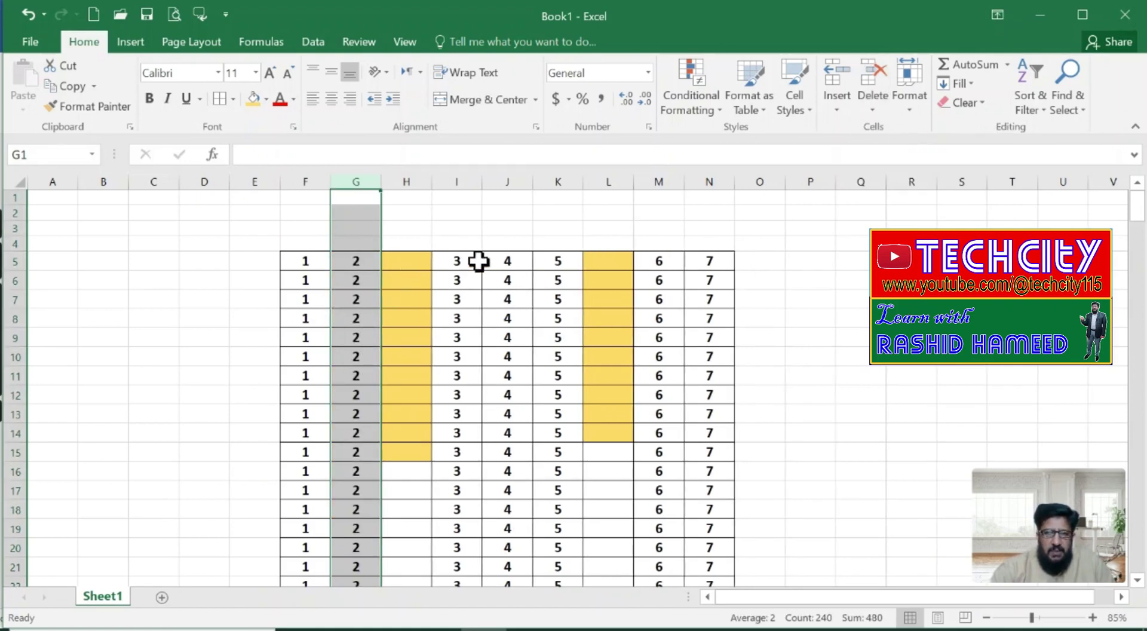
click(614, 179)
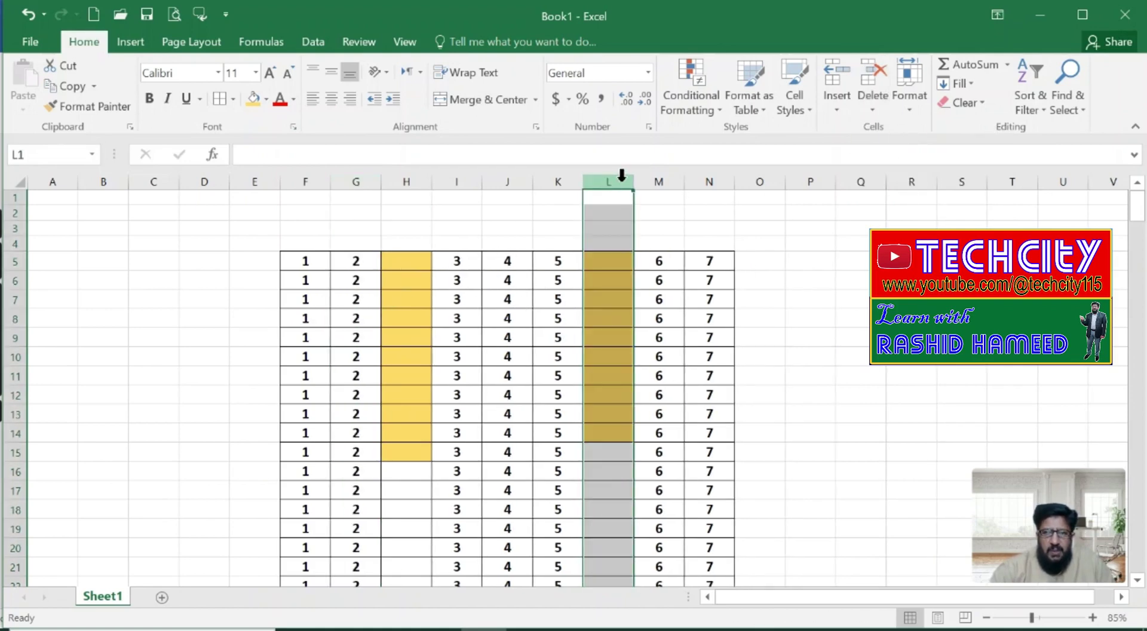
click(874, 108)
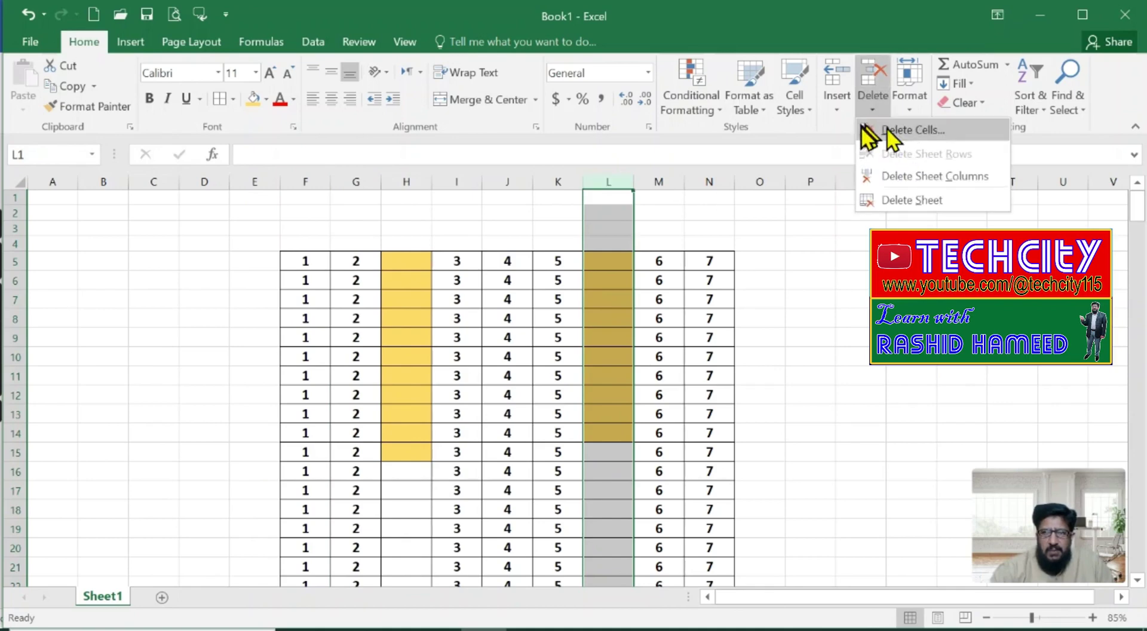
click(919, 129)
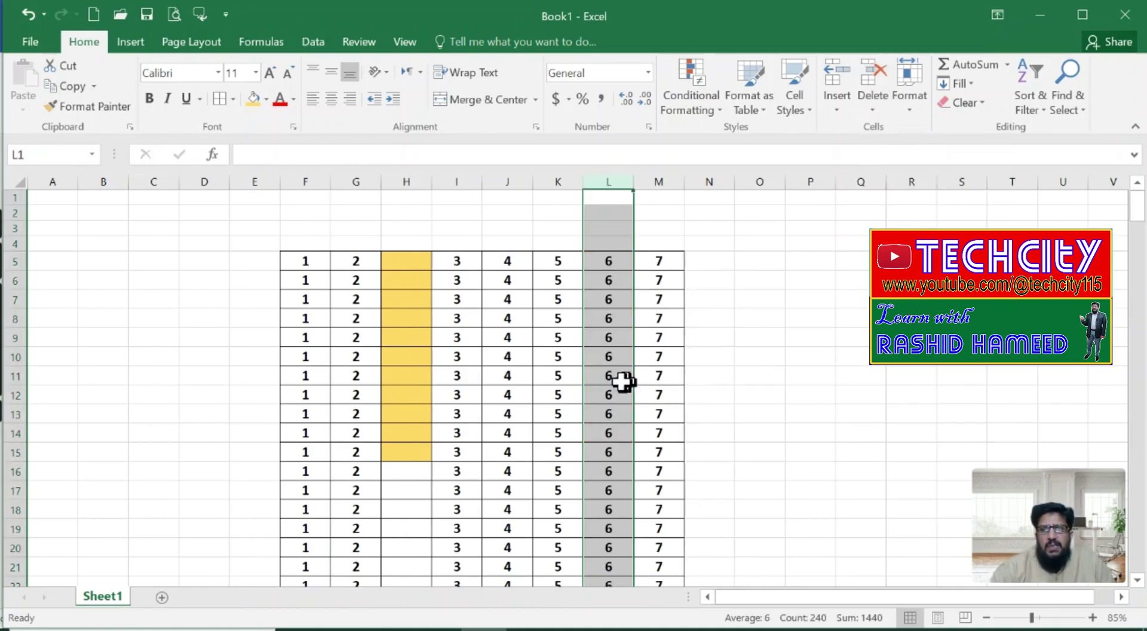
click(408, 274)
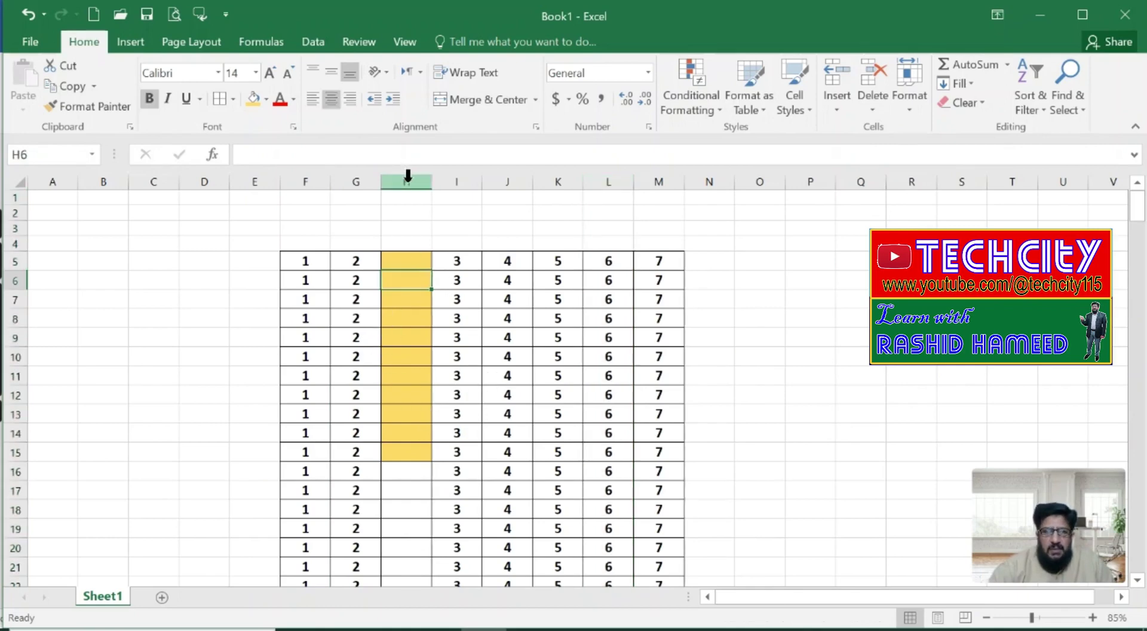
Step: Delete the remaining yellow column H so 1–7 sit in F–L
click(408, 177)
click(873, 109)
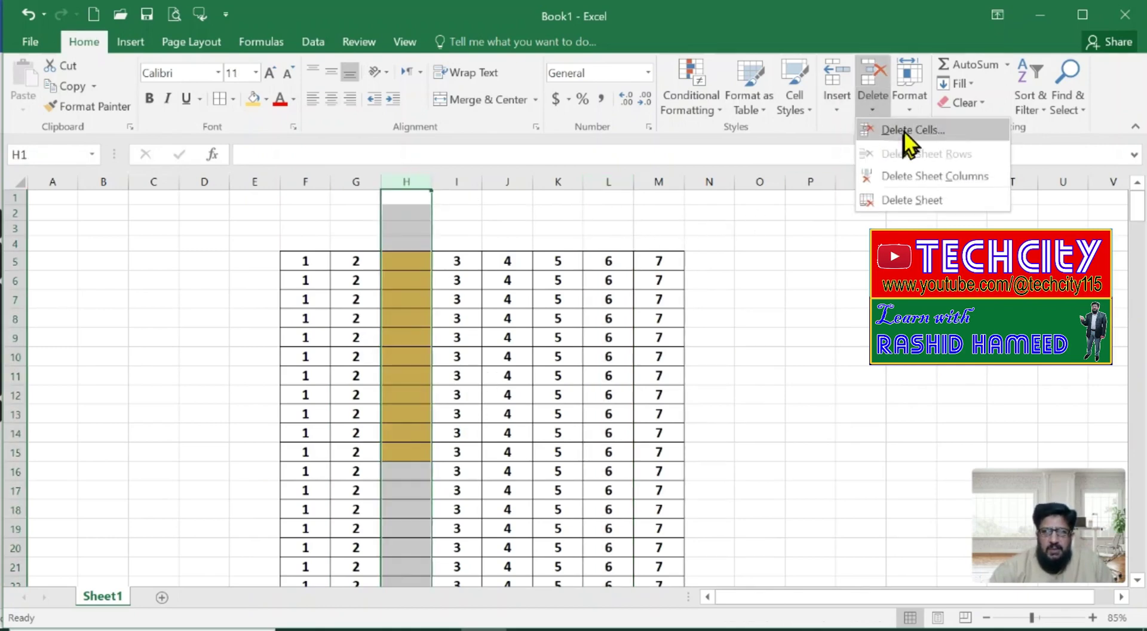
click(902, 173)
click(357, 302)
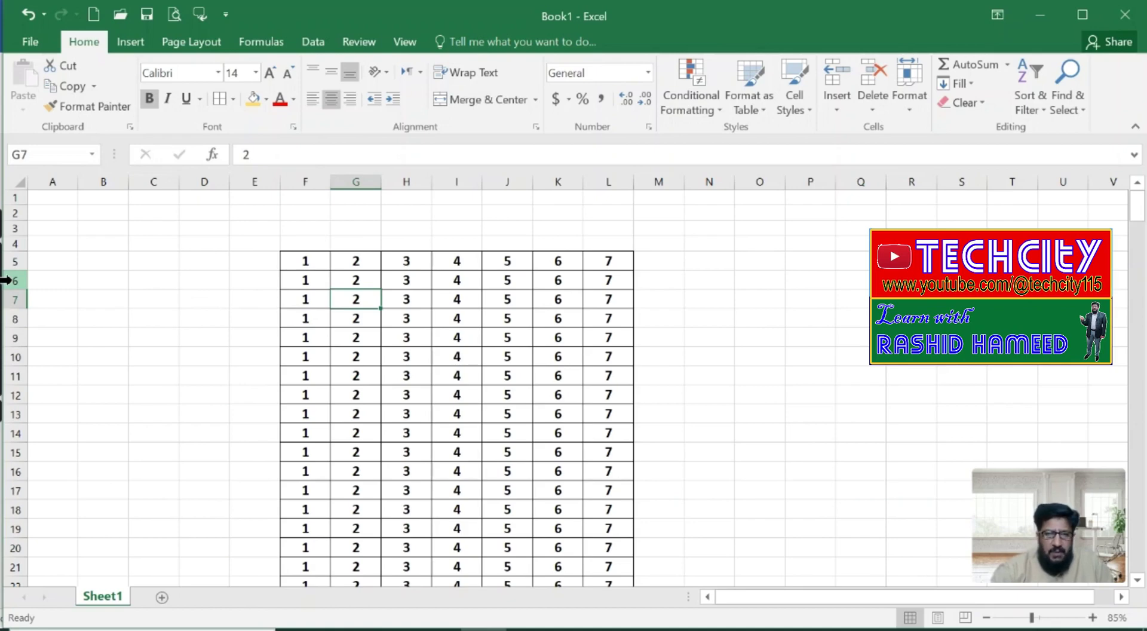
click(7, 279)
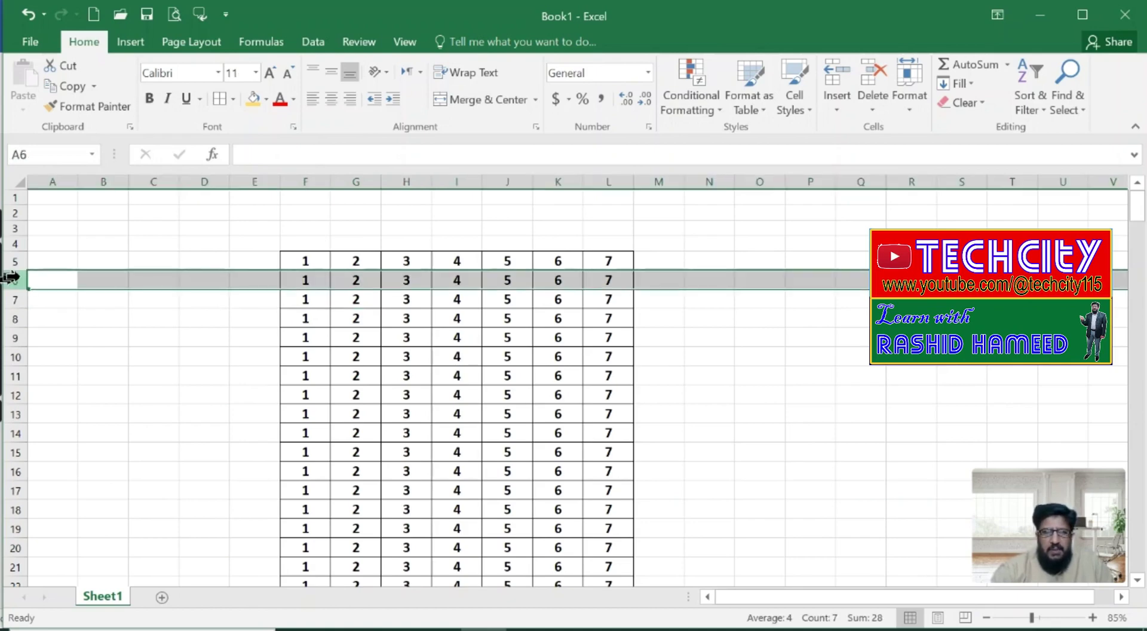
click(253, 98)
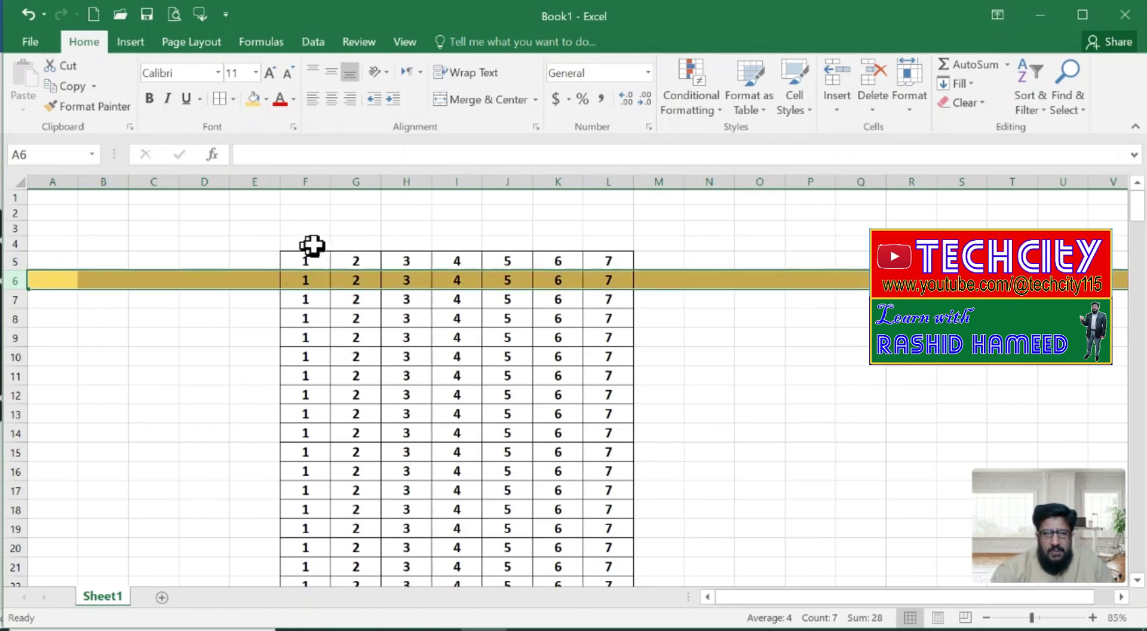
click(8, 261)
click(266, 99)
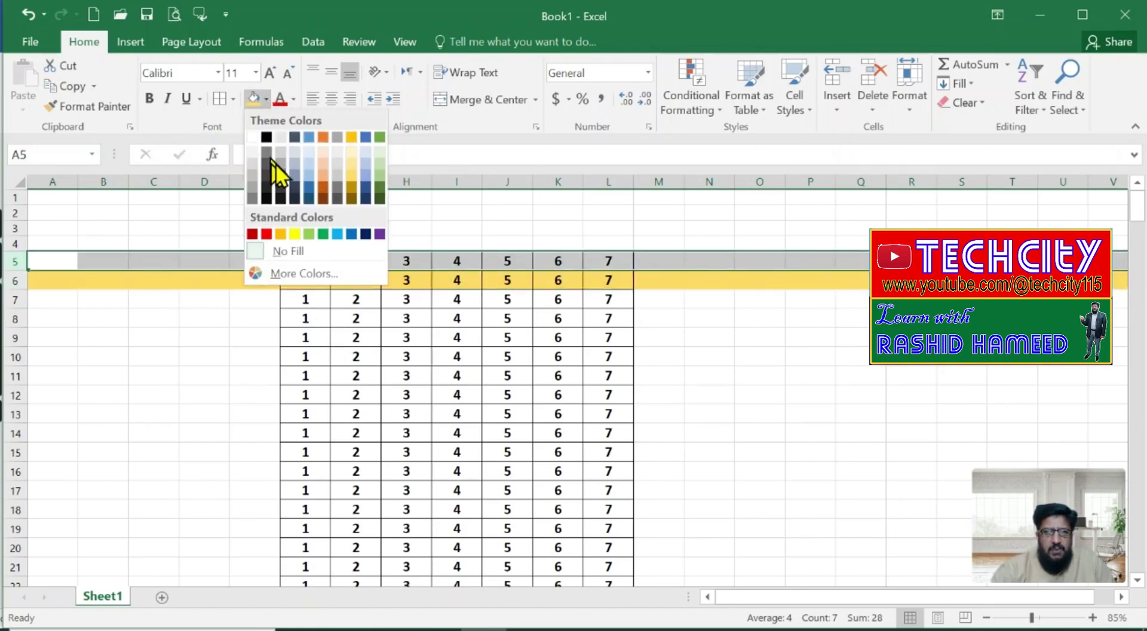
click(337, 175)
click(213, 374)
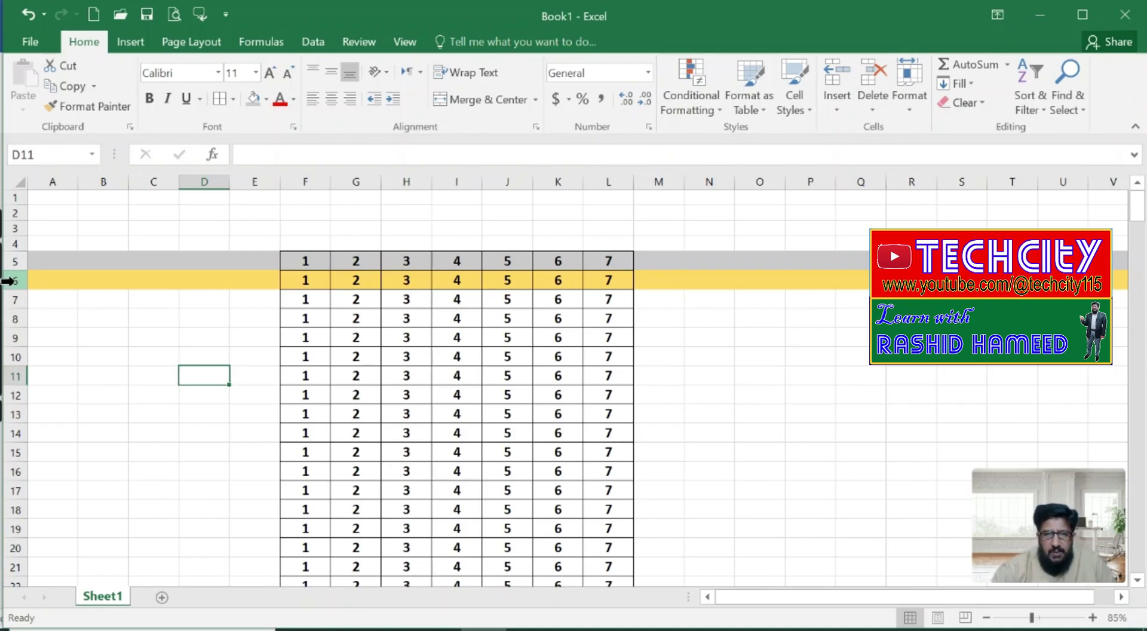
click(8, 281)
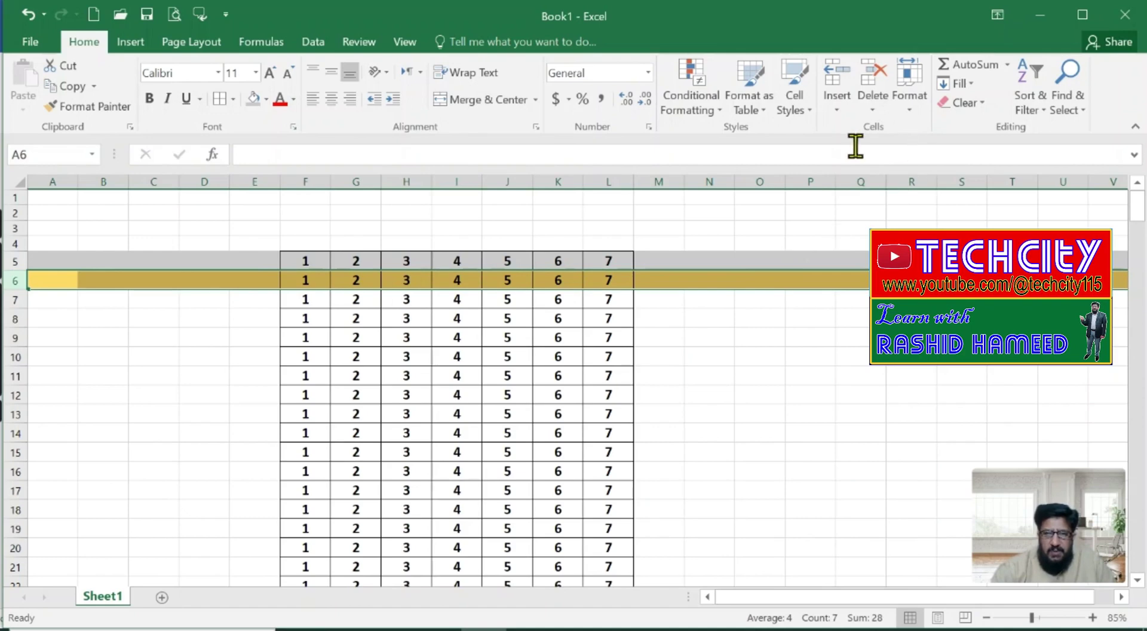
Step: Insert a blank sheet row at row 6, above the first data row
click(837, 110)
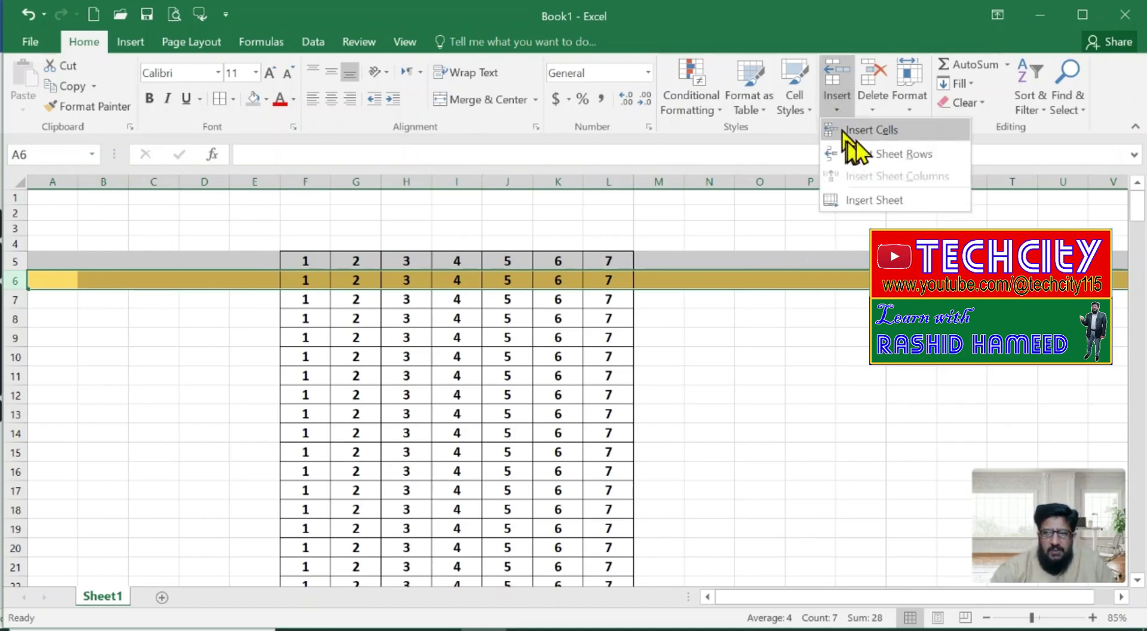
click(876, 131)
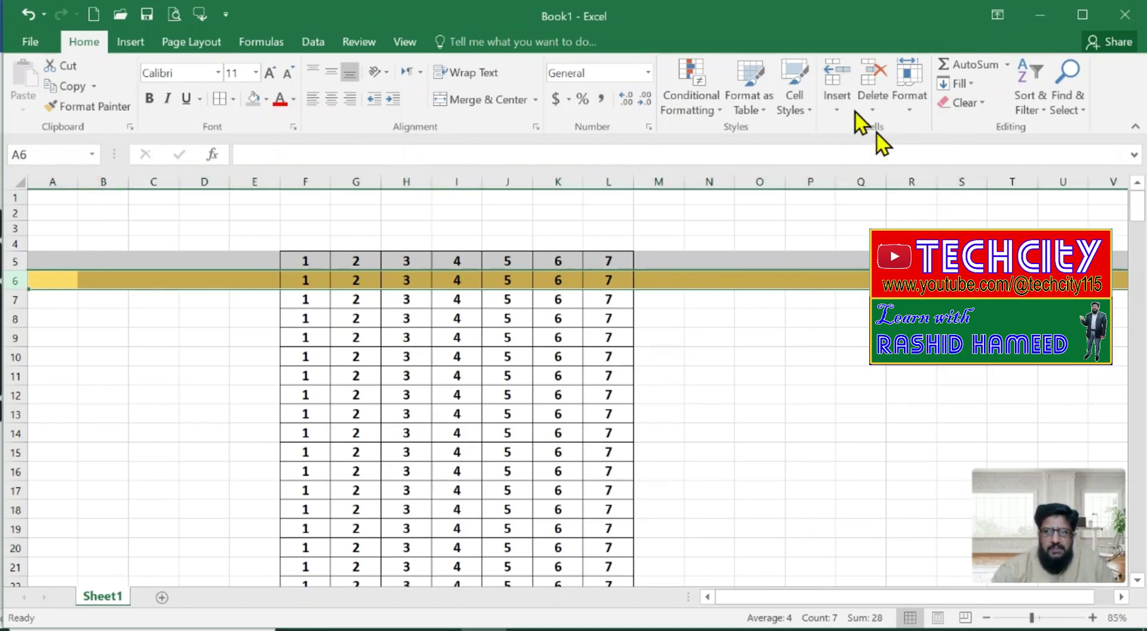
click(760, 376)
Step: Insert a second blank row at row 6, above the yellow row
drag(304, 285, 323, 275)
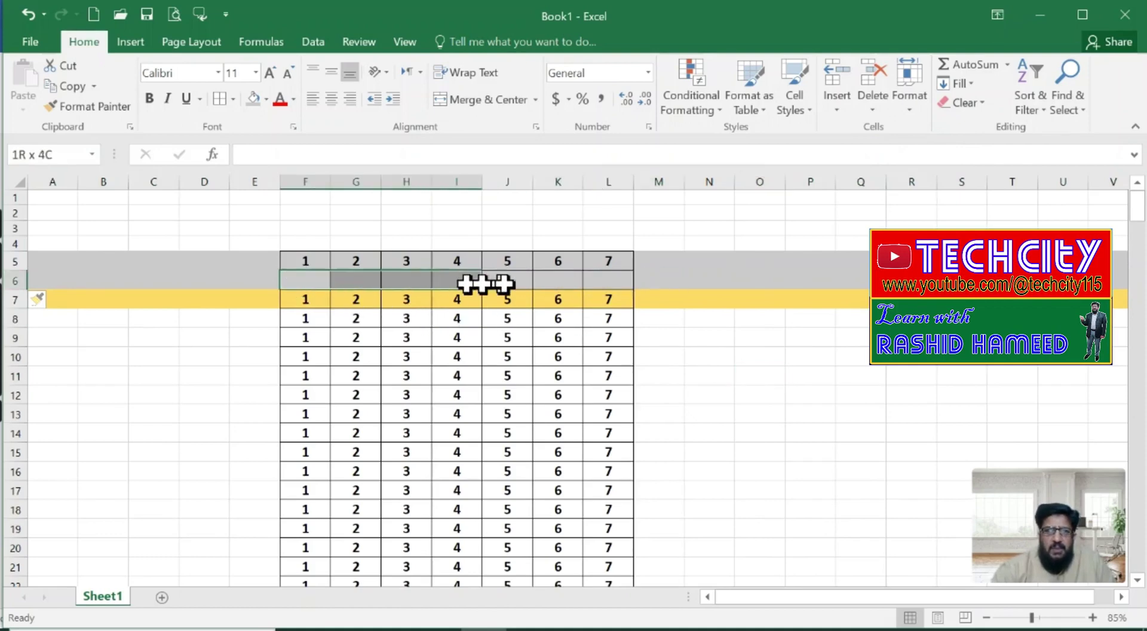
drag(322, 275, 611, 282)
click(308, 279)
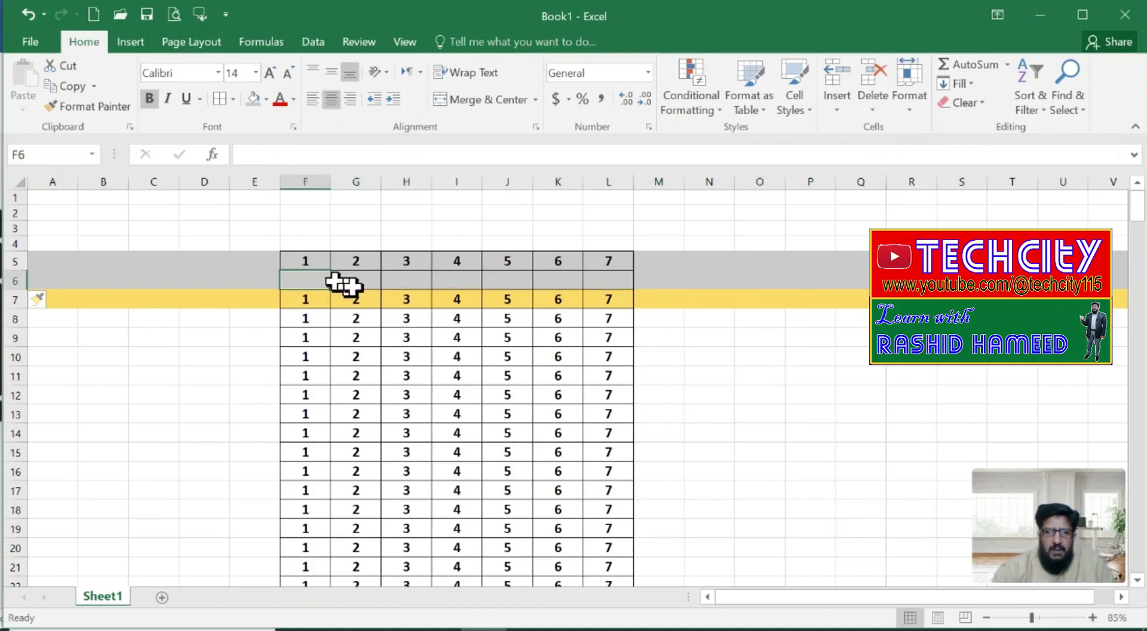
click(15, 280)
click(837, 111)
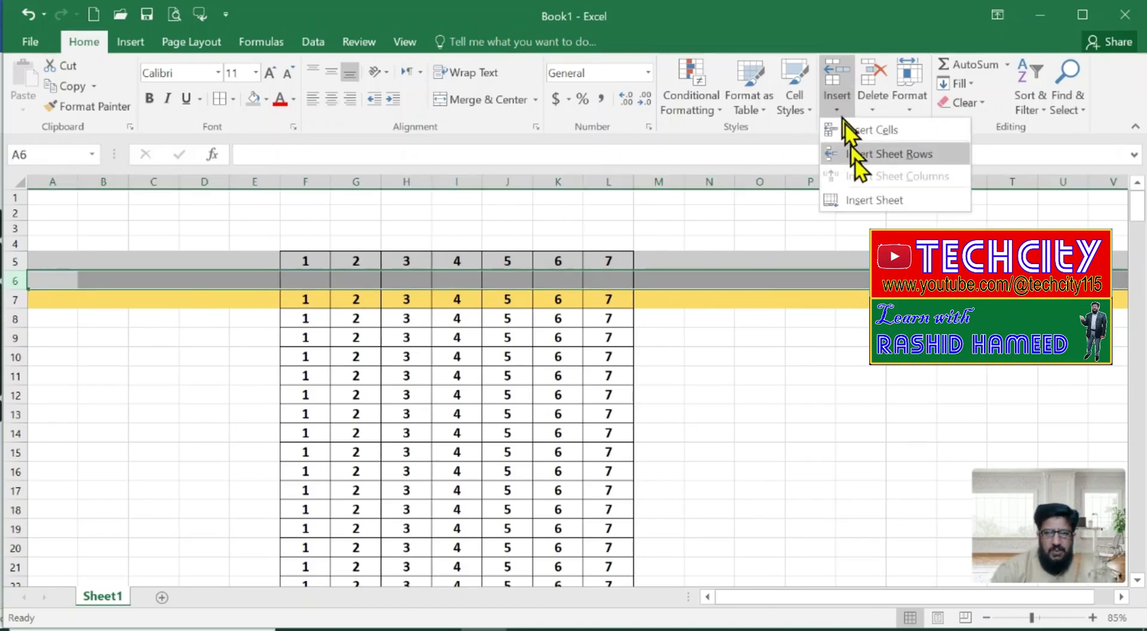
click(883, 129)
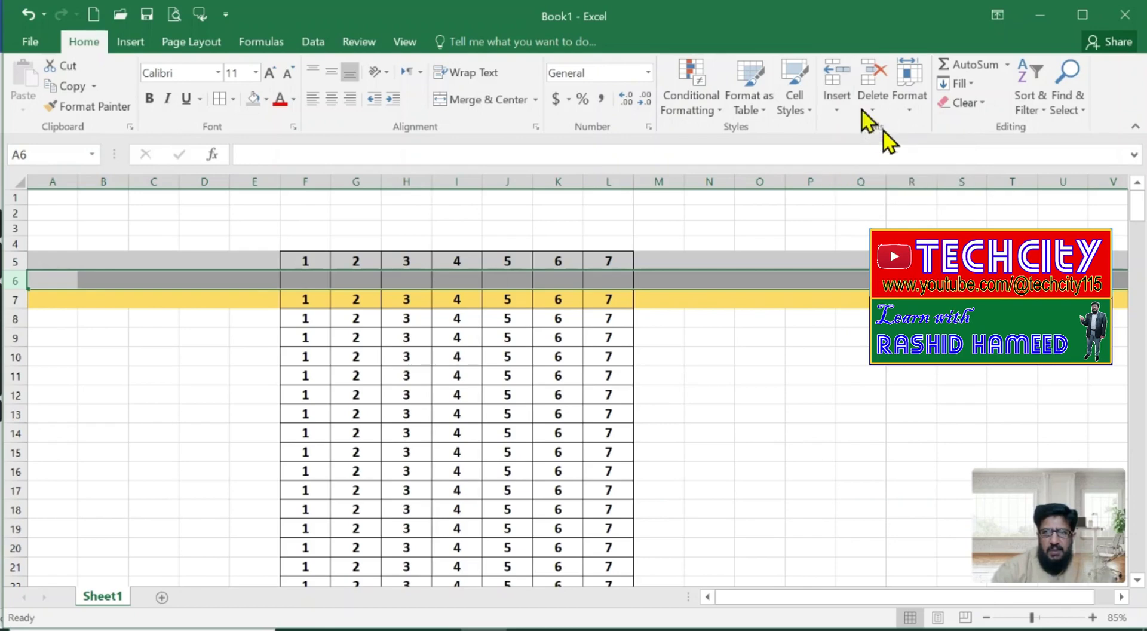
click(754, 357)
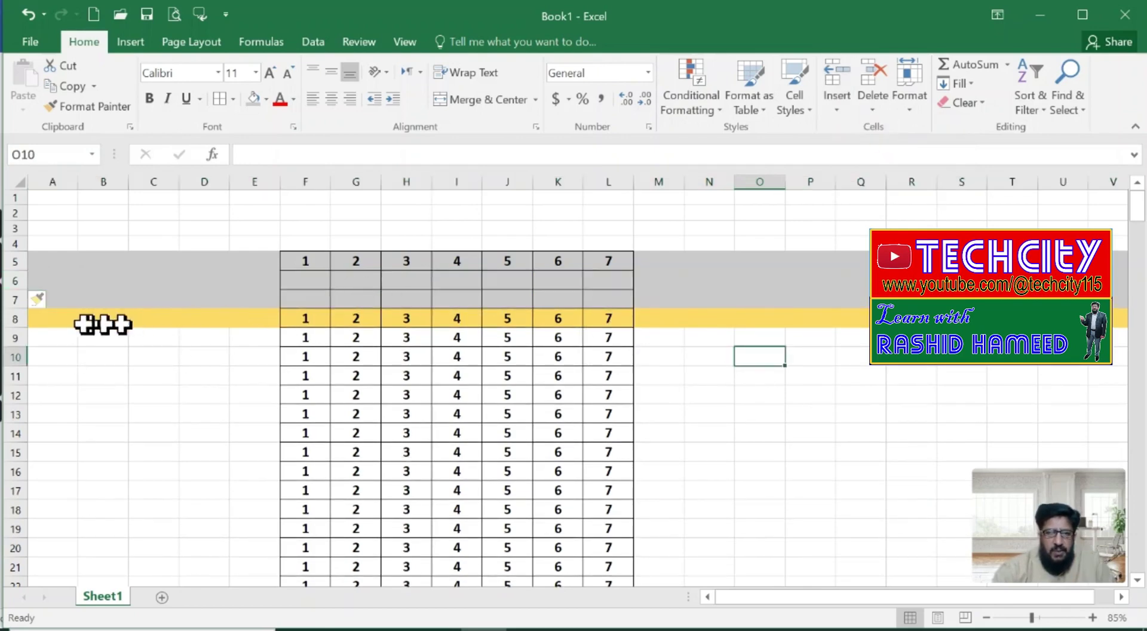
Step: Insert one more blank row at row 9, below the first data row
drag(42, 318, 748, 318)
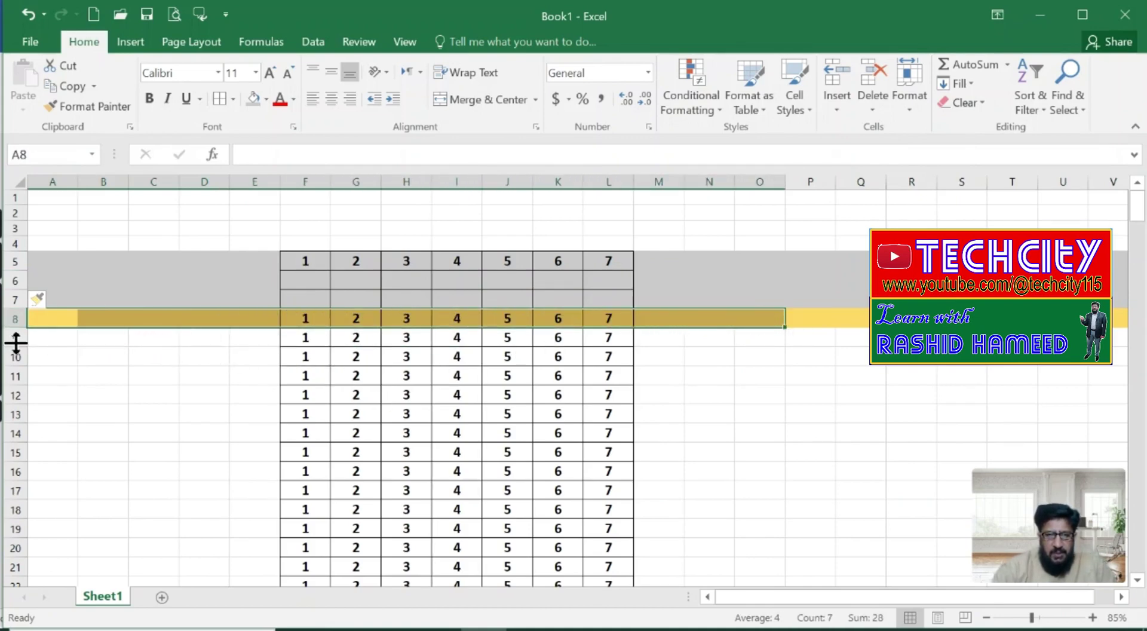
click(13, 337)
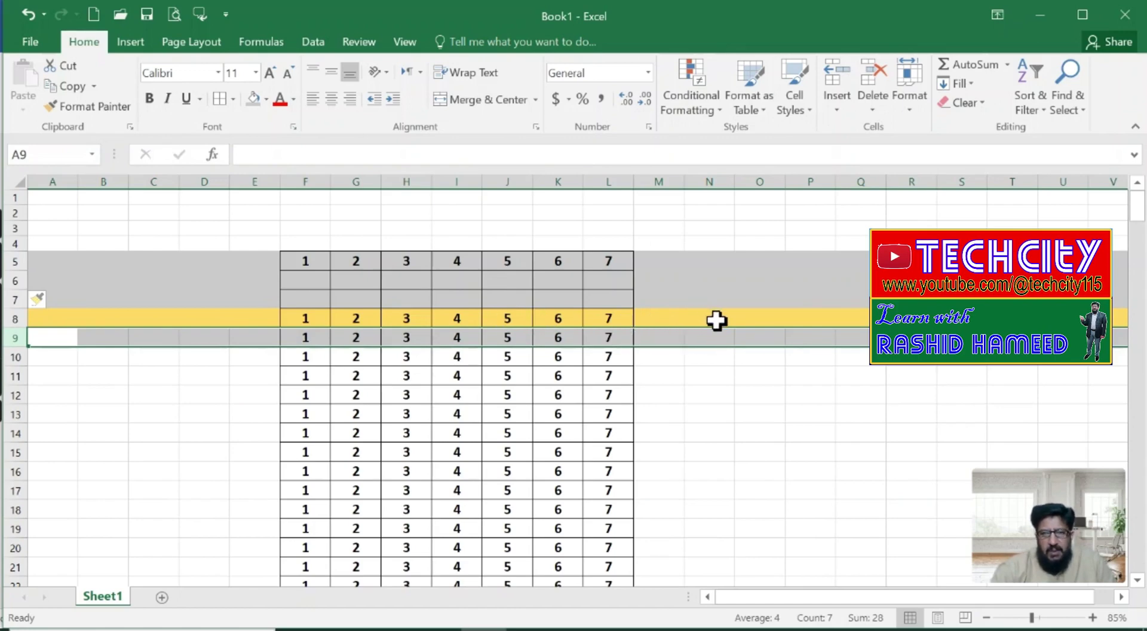
click(838, 110)
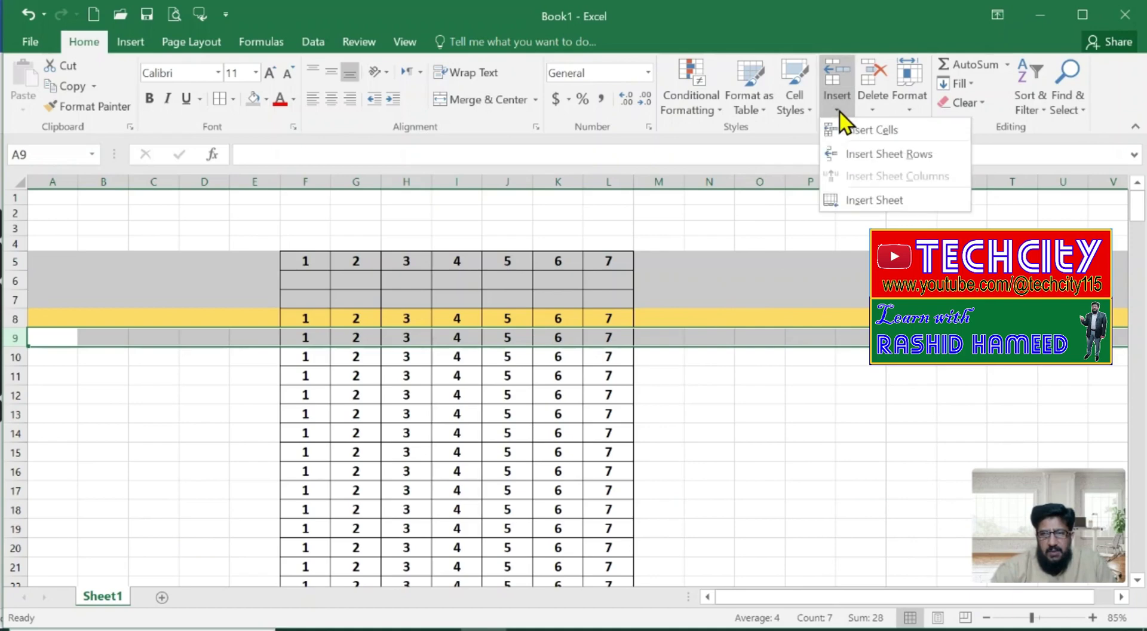
click(880, 131)
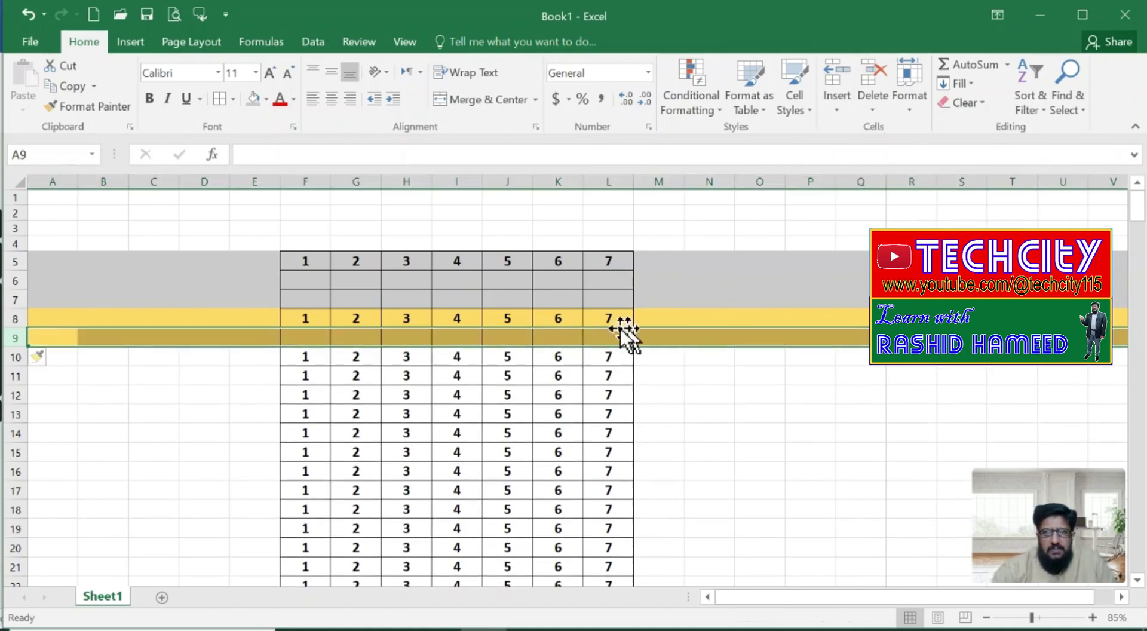
click(597, 399)
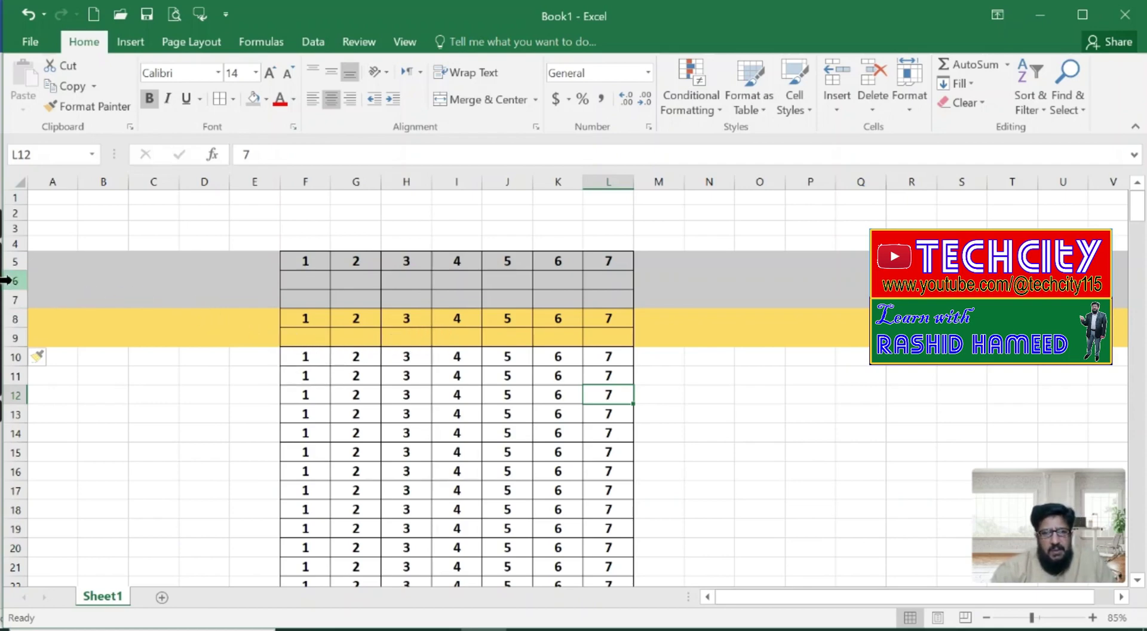
Step: Delete the two blank rows 6 and 7
drag(7, 280, 12, 302)
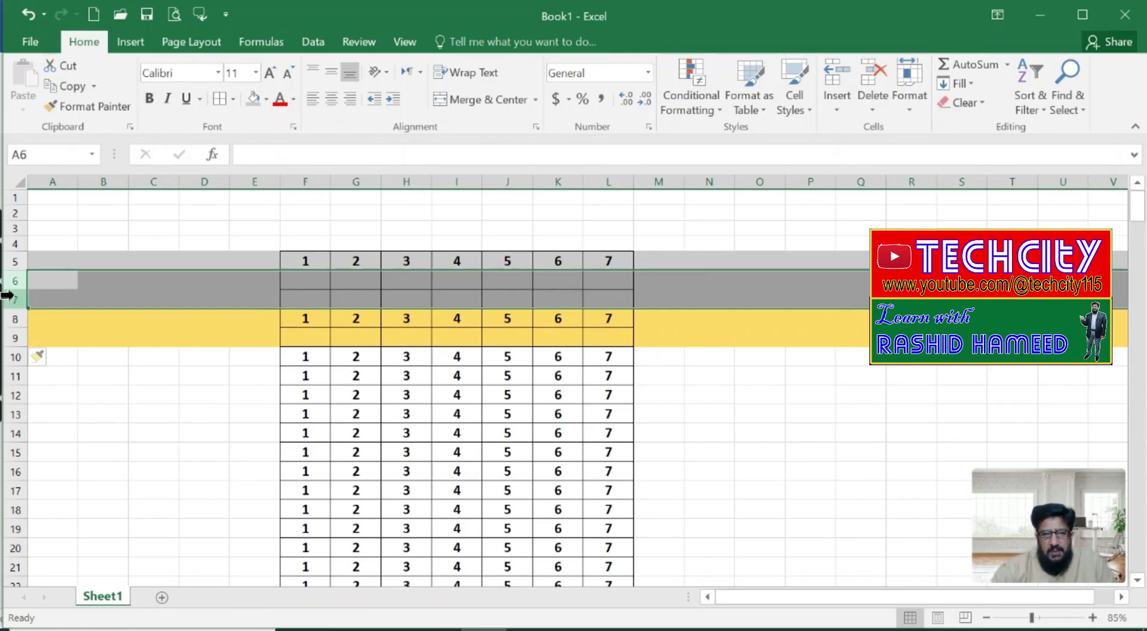
click(872, 105)
click(911, 129)
click(709, 338)
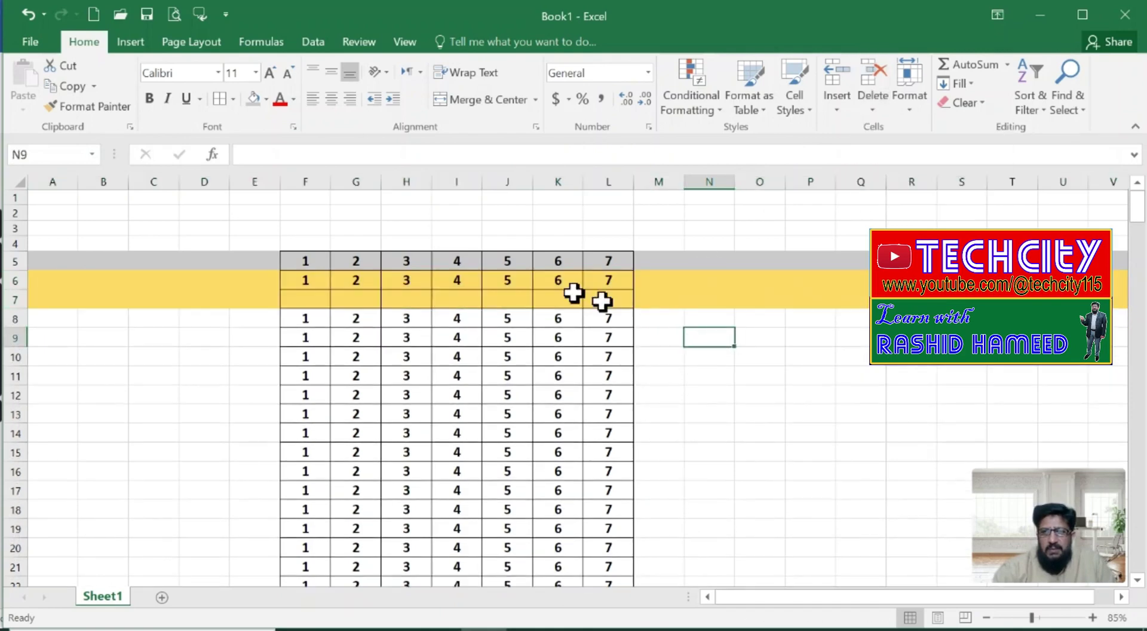
Step: Delete the remaining blank row 7
click(8, 300)
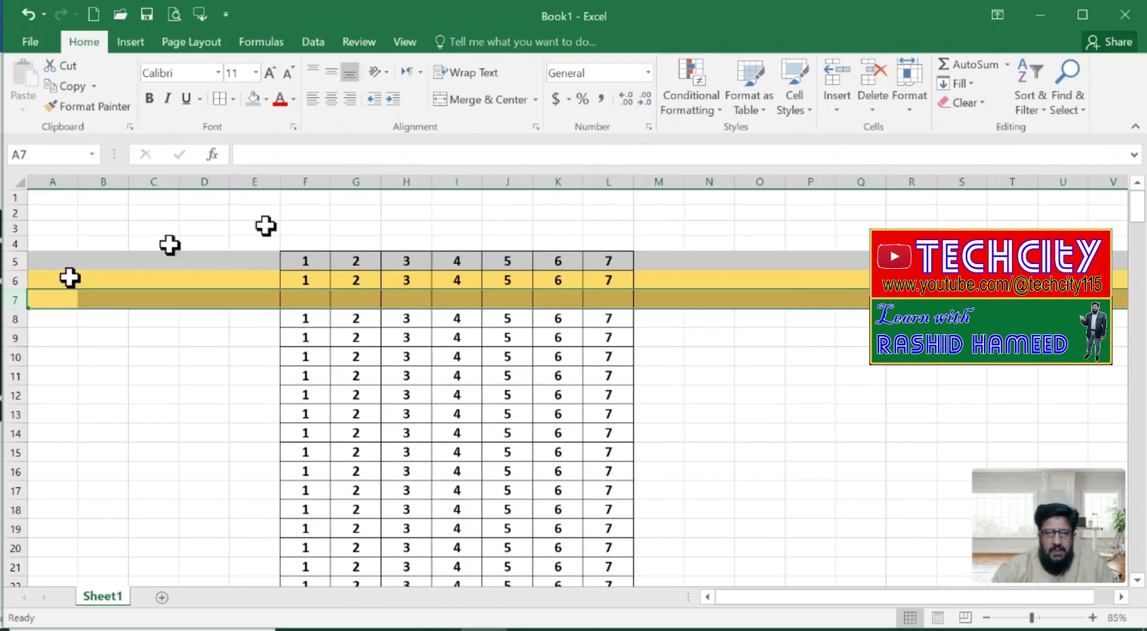
click(873, 108)
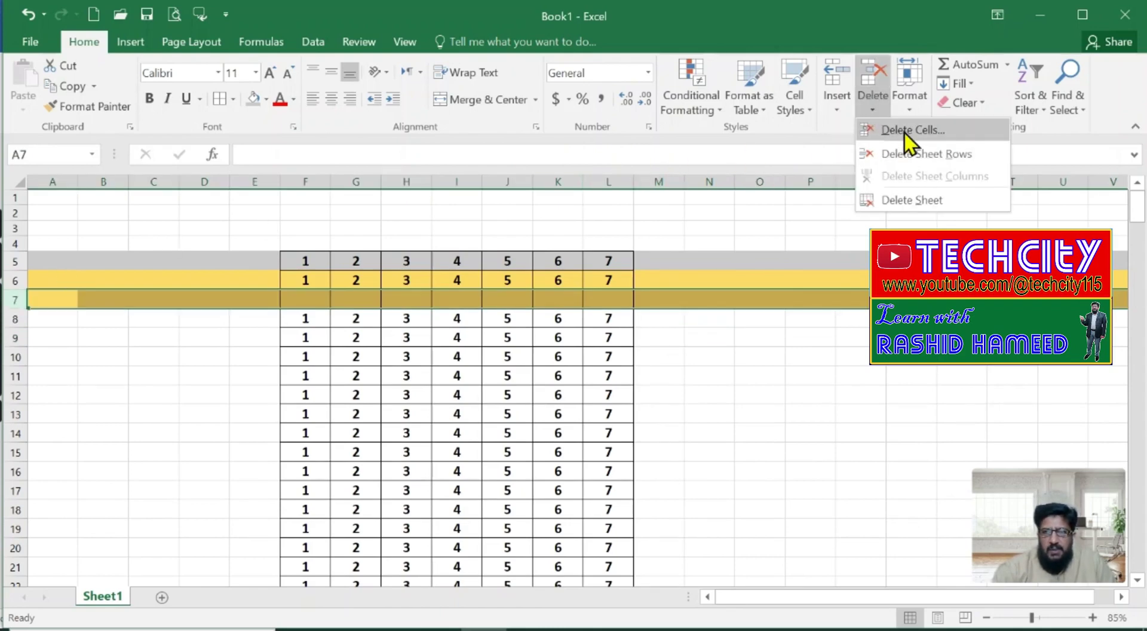
click(905, 133)
click(726, 377)
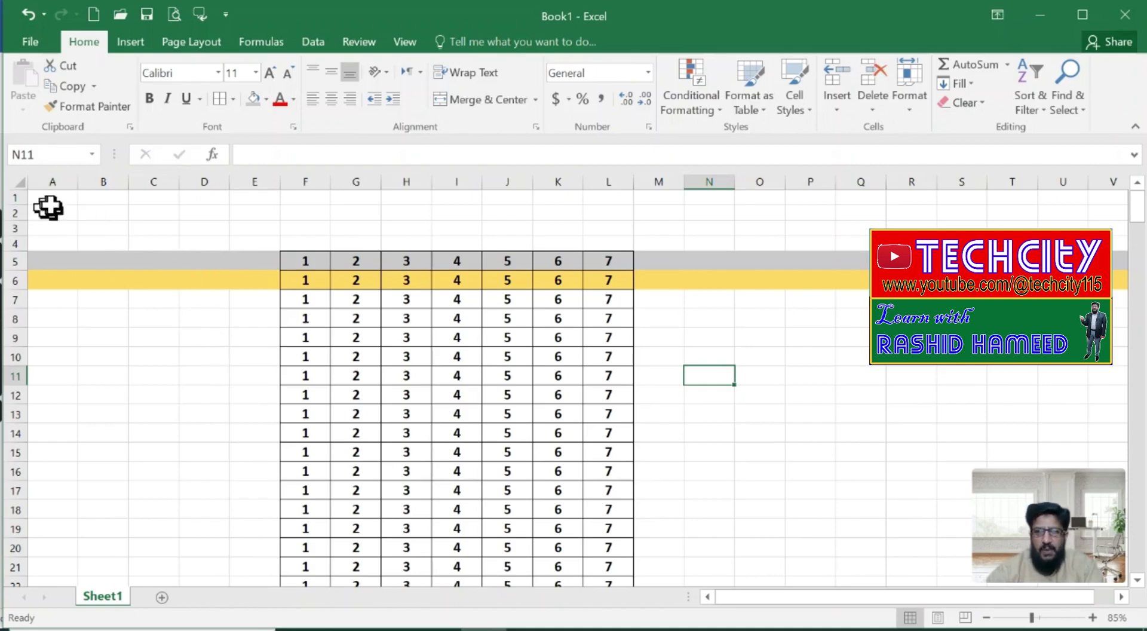
Step: Set the whole sheet's fill colour to No Fill
click(16, 177)
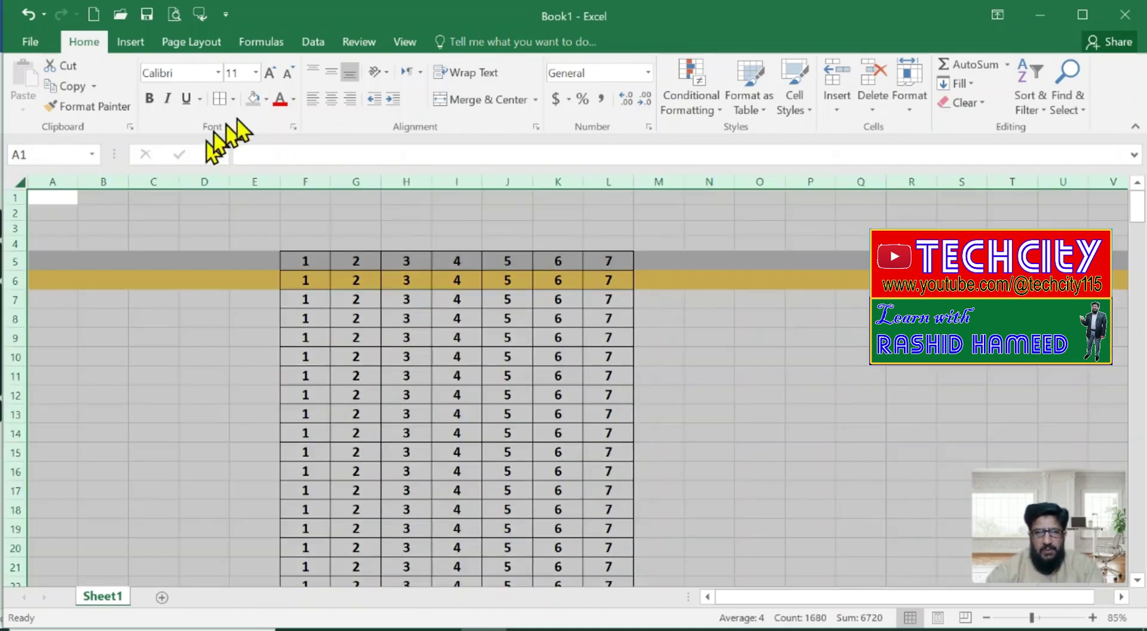
click(266, 99)
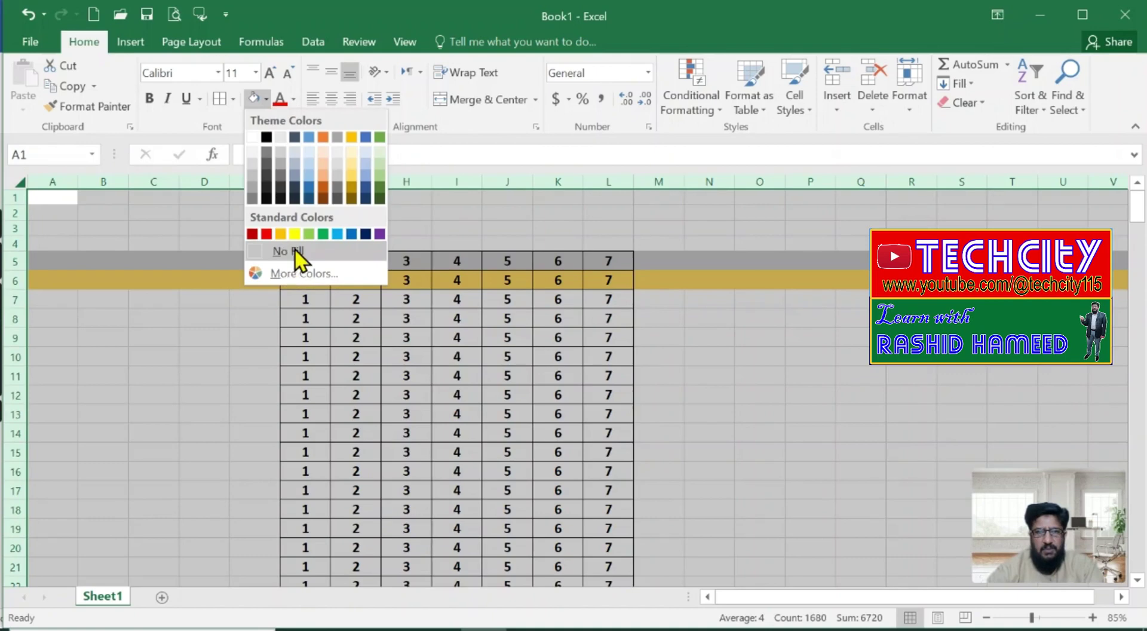
click(293, 252)
click(199, 398)
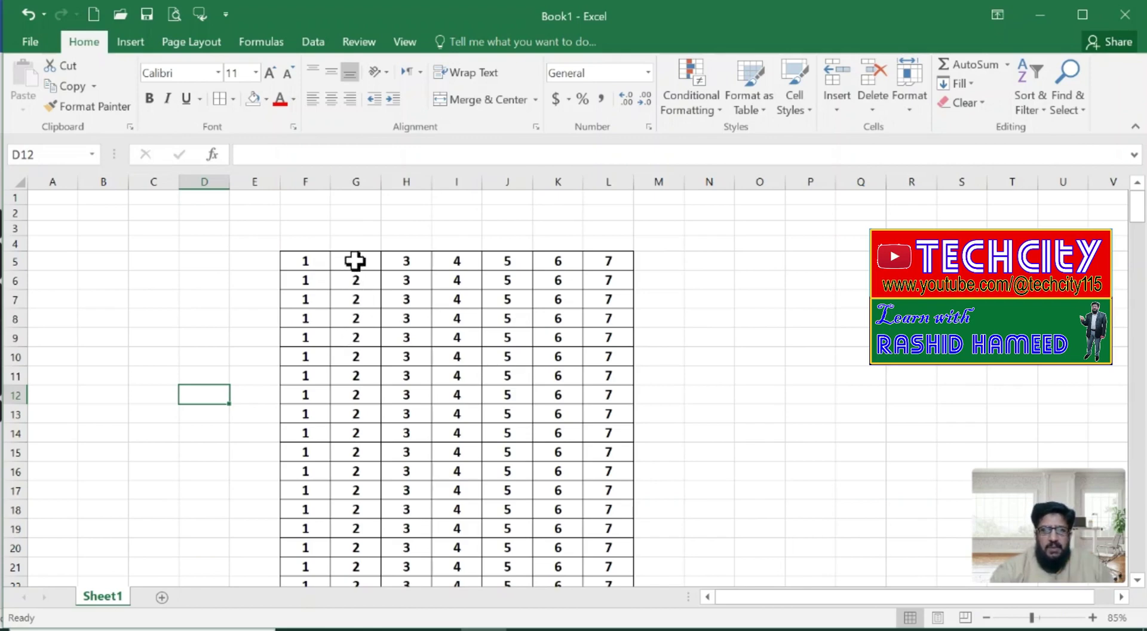
drag(357, 279, 358, 410)
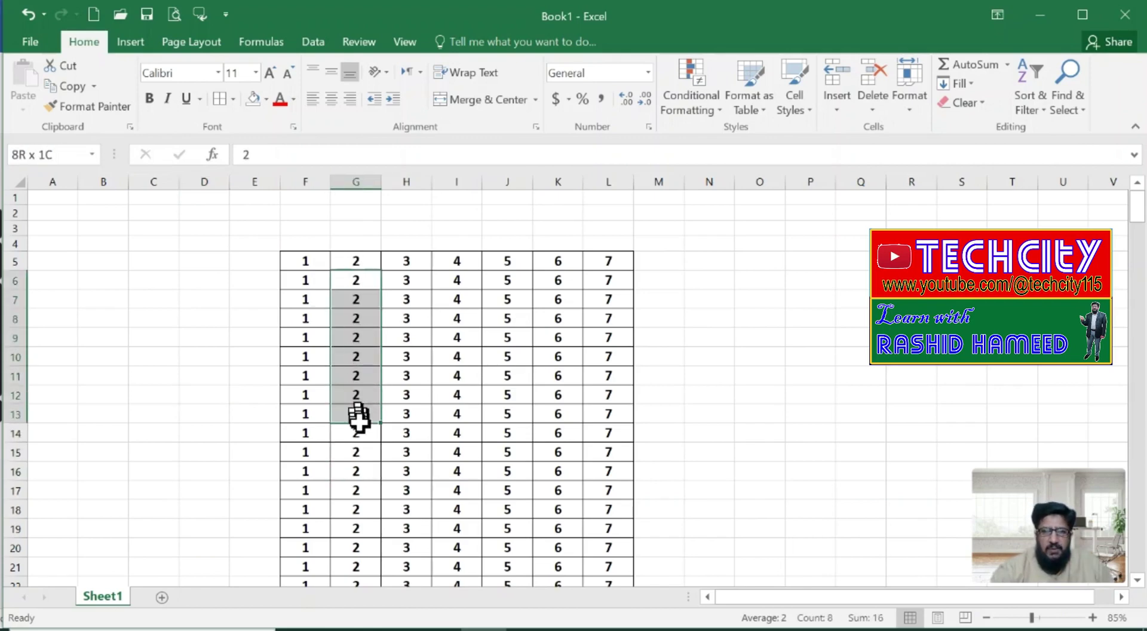
click(358, 337)
click(361, 295)
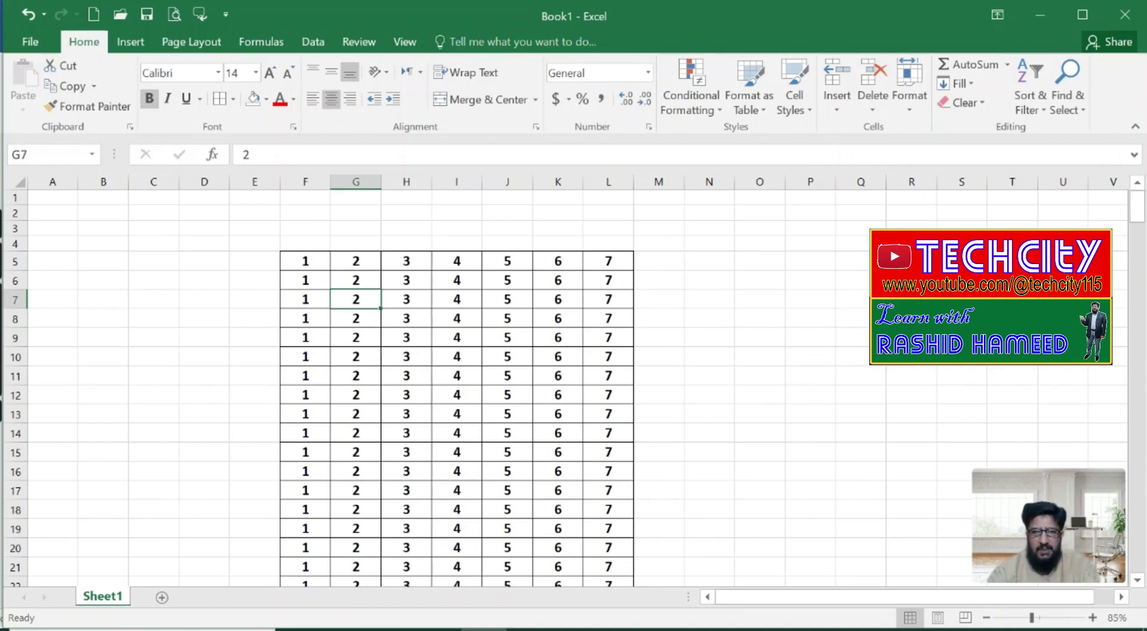
key(ctrl+minus)
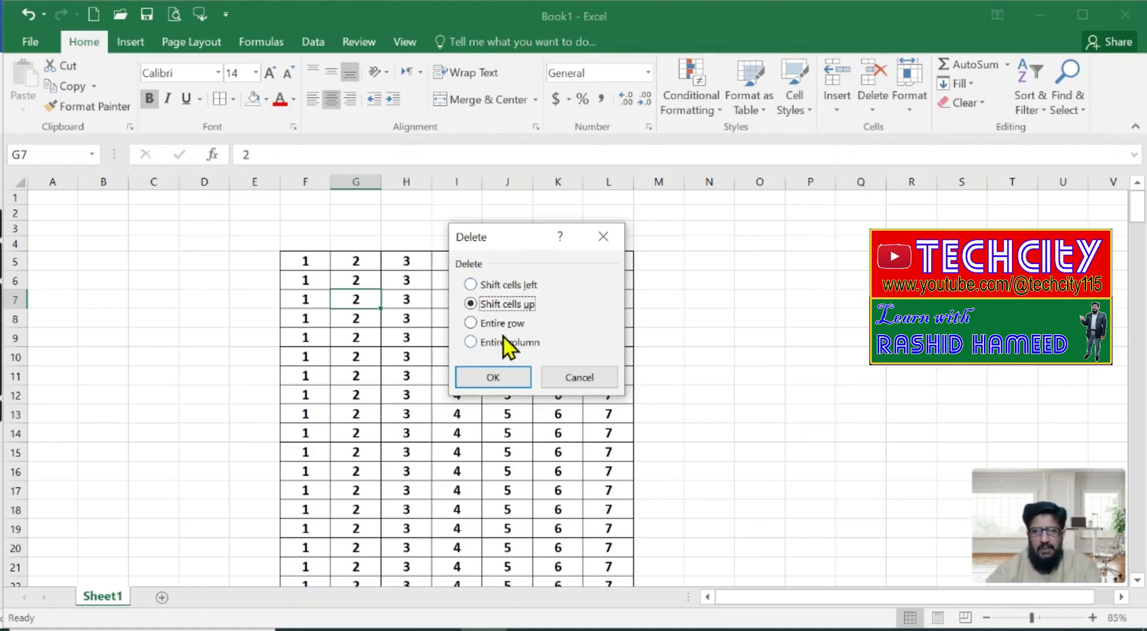
click(575, 378)
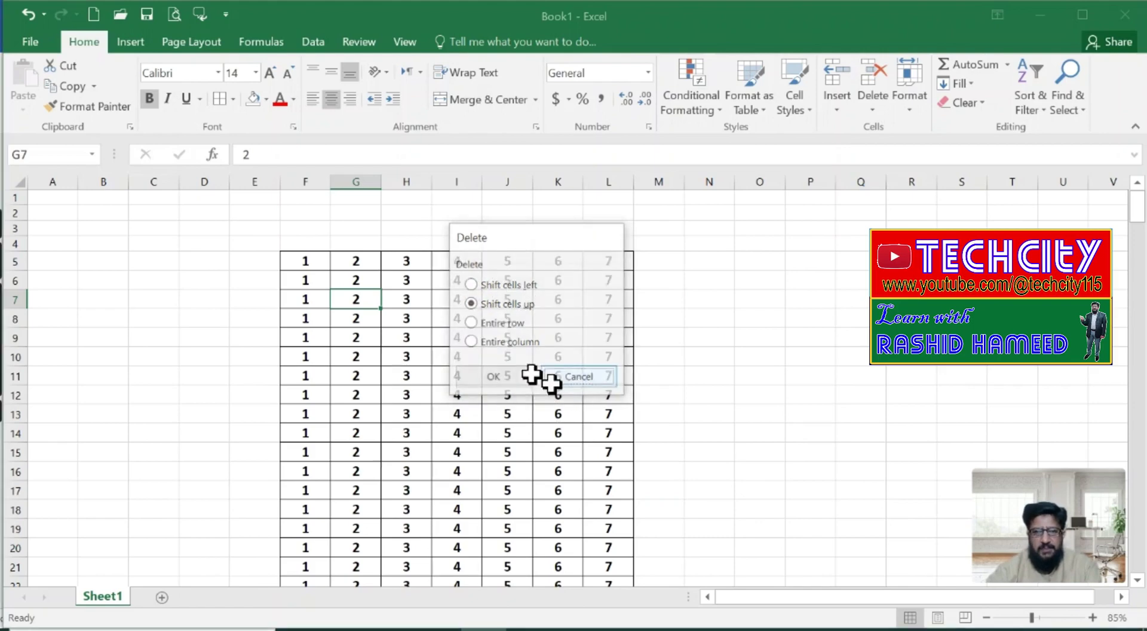
drag(371, 264, 371, 556)
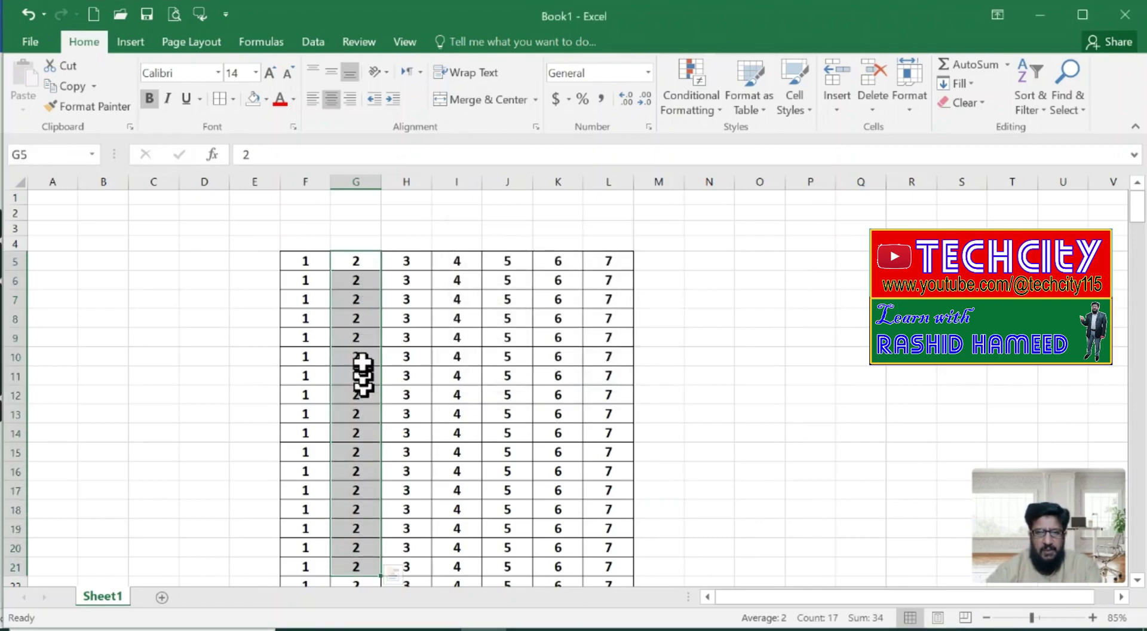
click(356, 318)
click(360, 414)
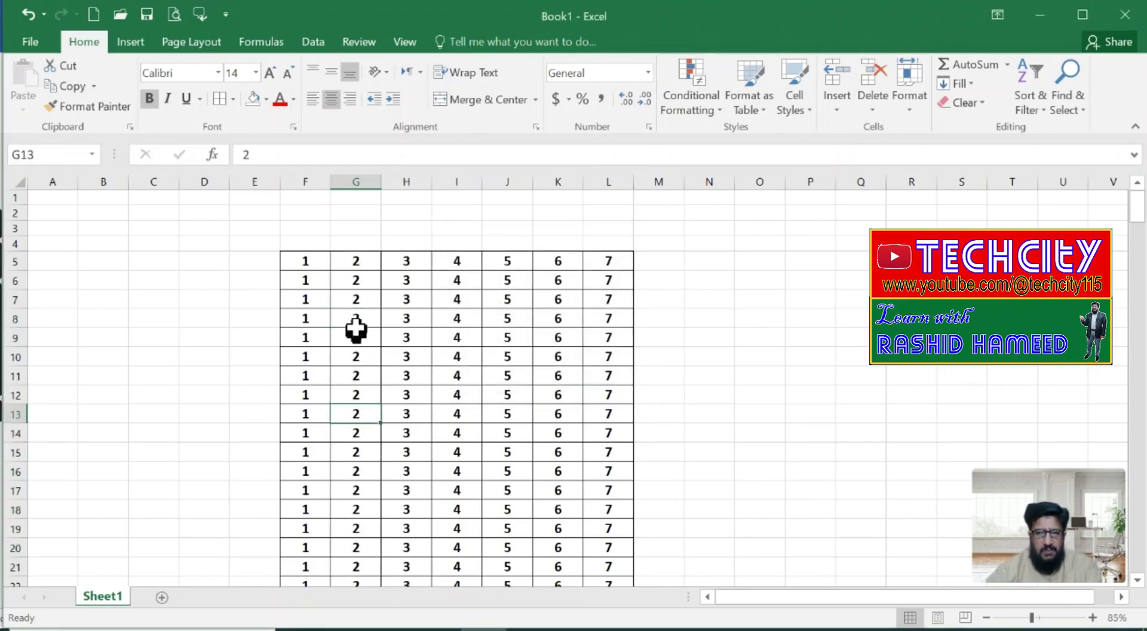
click(356, 336)
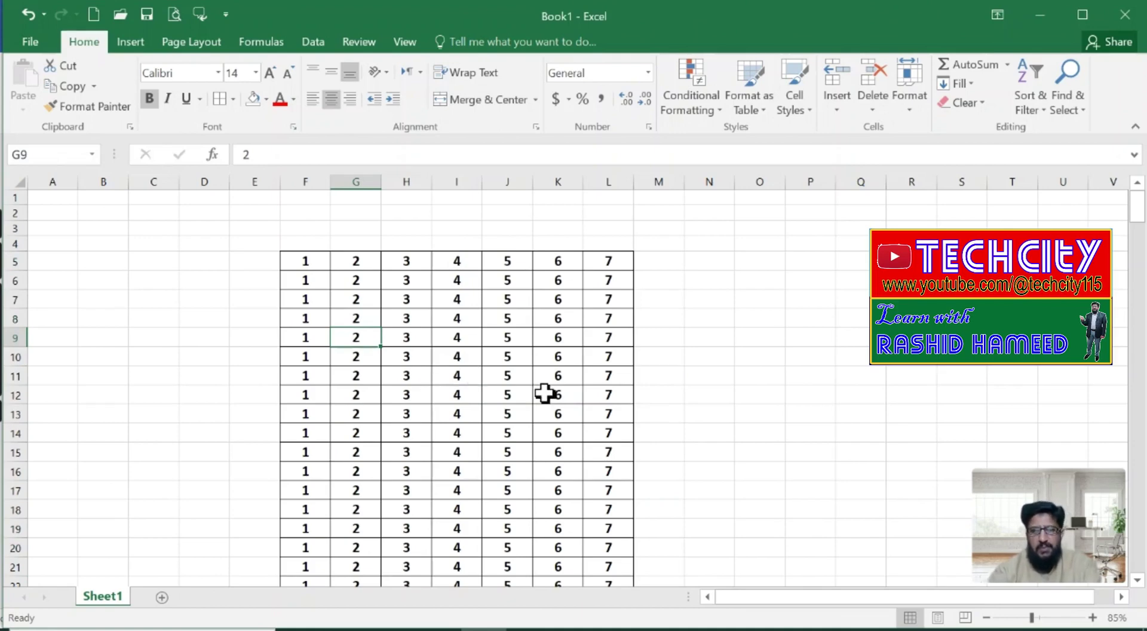
Step: Delete the entire column G of 2s, then undo so the column is restored
key(ctrl+minus)
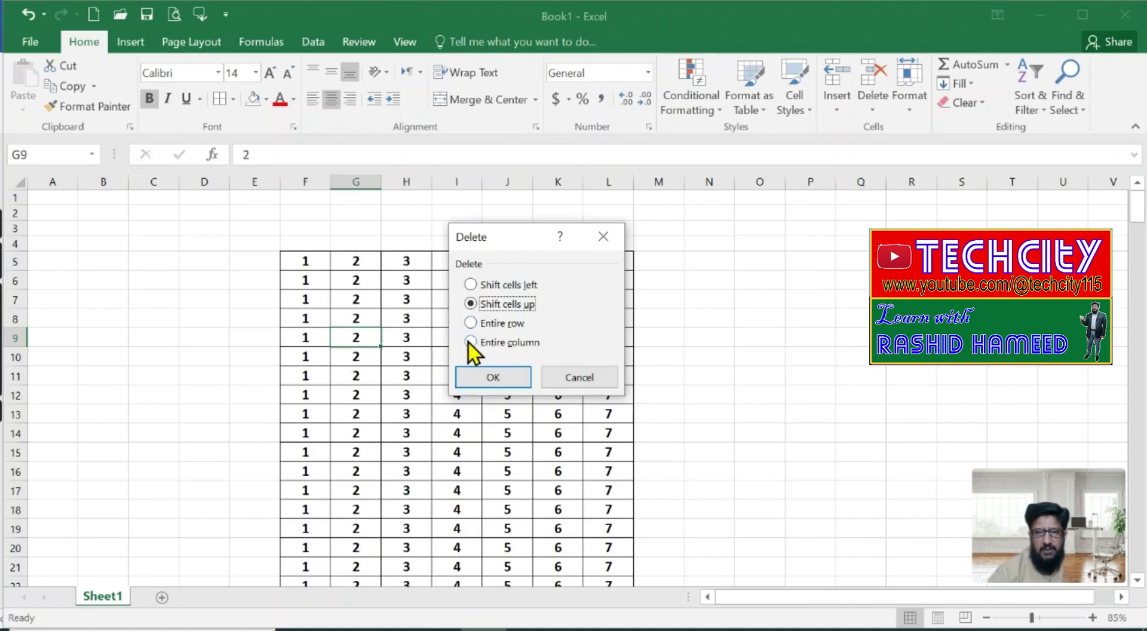
click(471, 342)
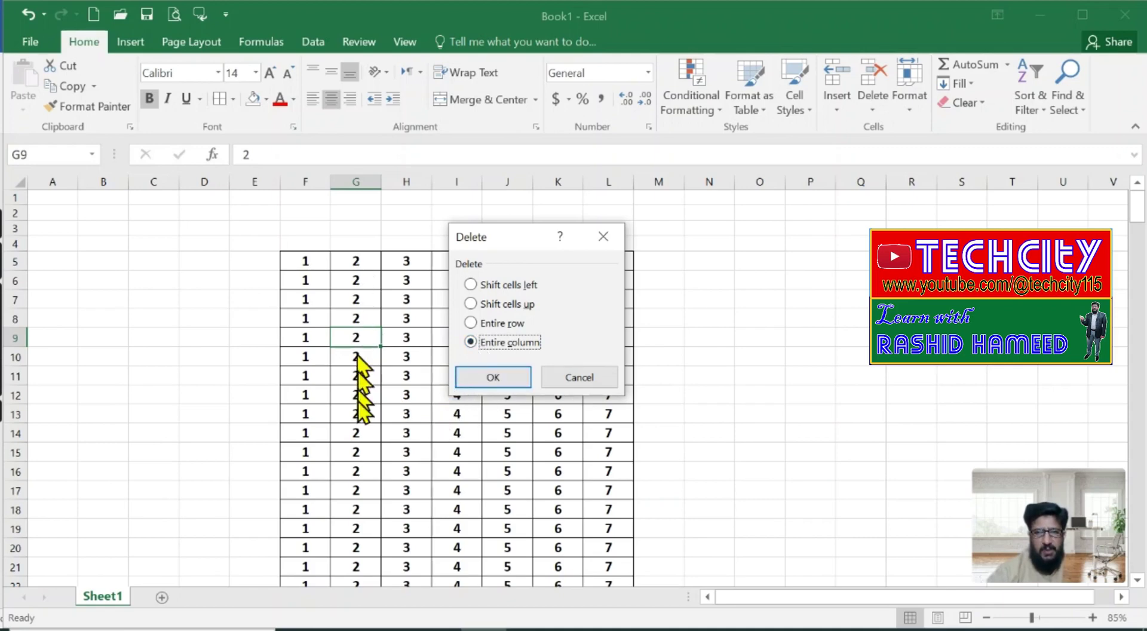
click(495, 378)
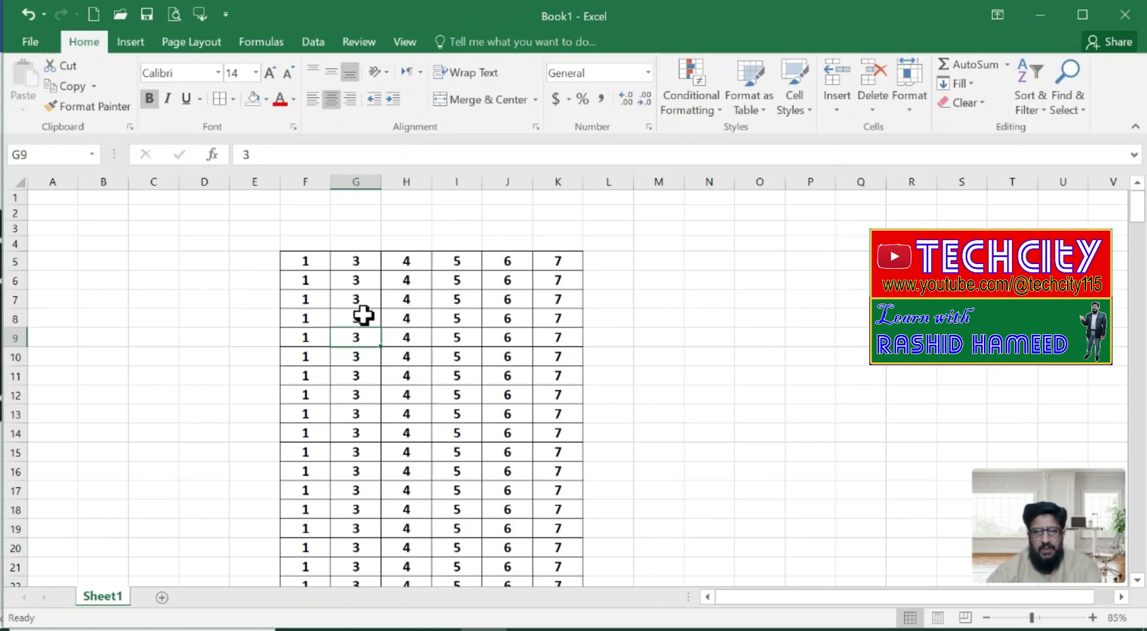
key(ctrl+z)
click(386, 338)
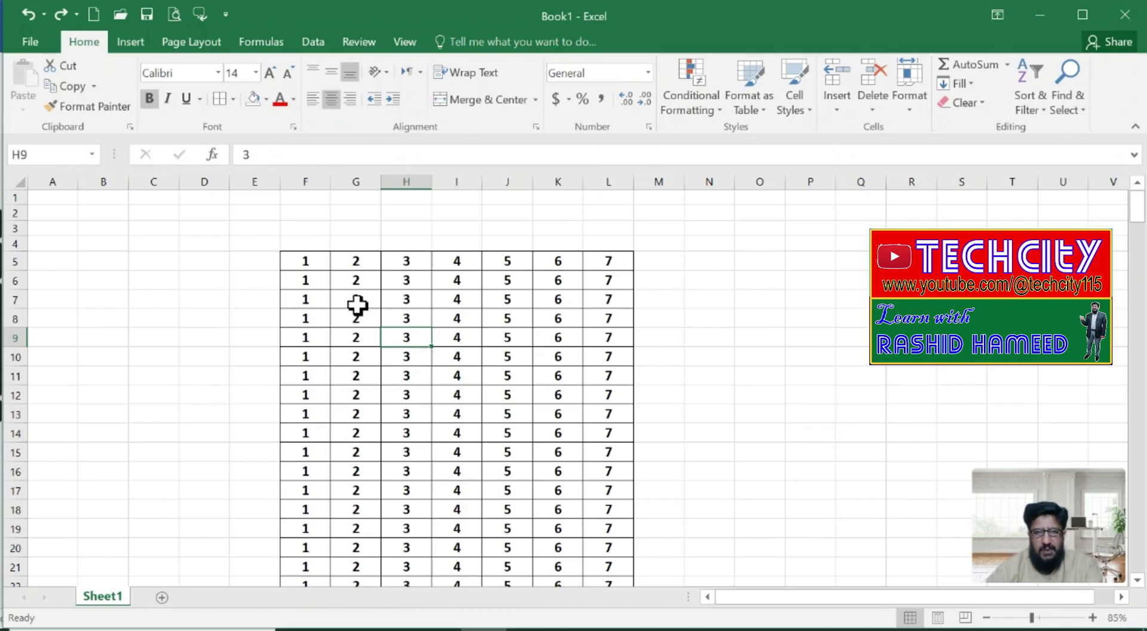
drag(358, 260, 360, 347)
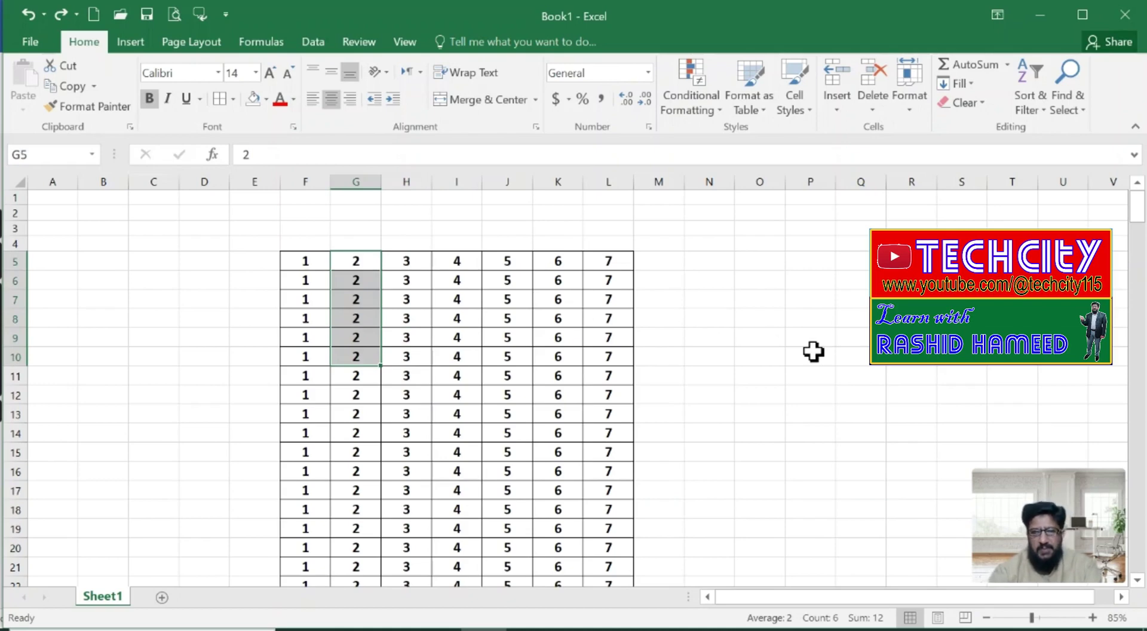
key(ctrl+minus)
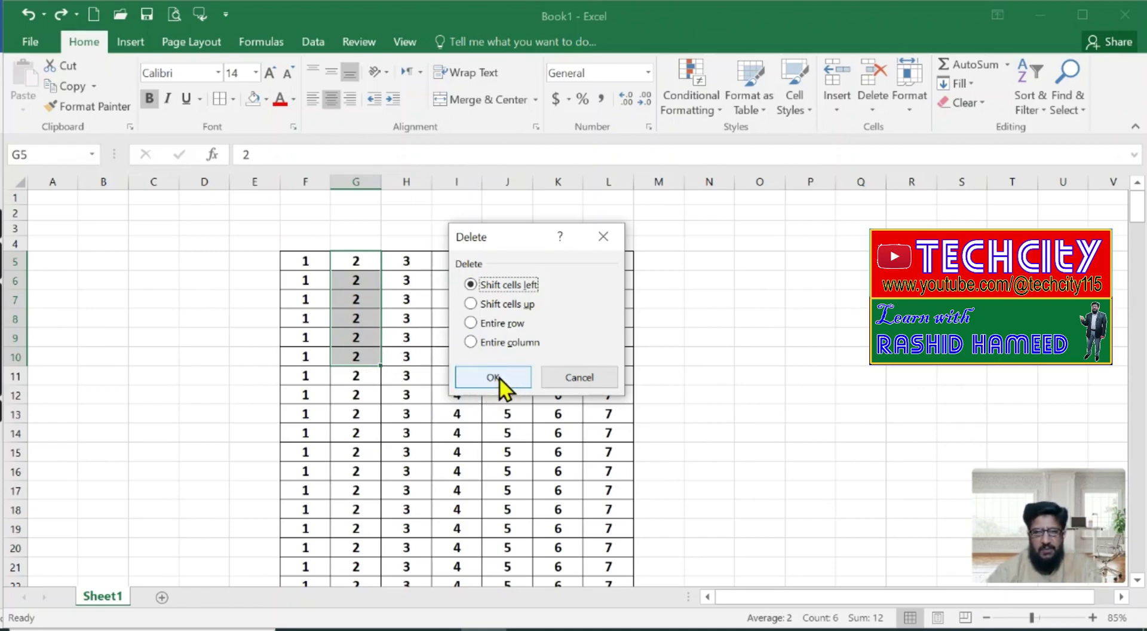
drag(525, 235, 780, 225)
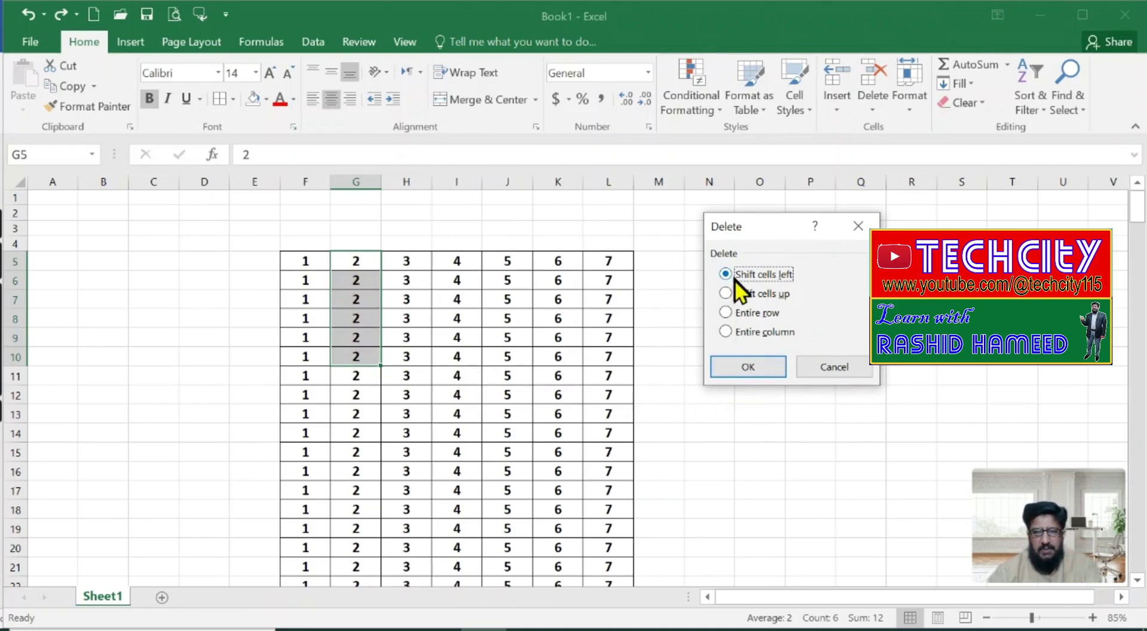
click(751, 367)
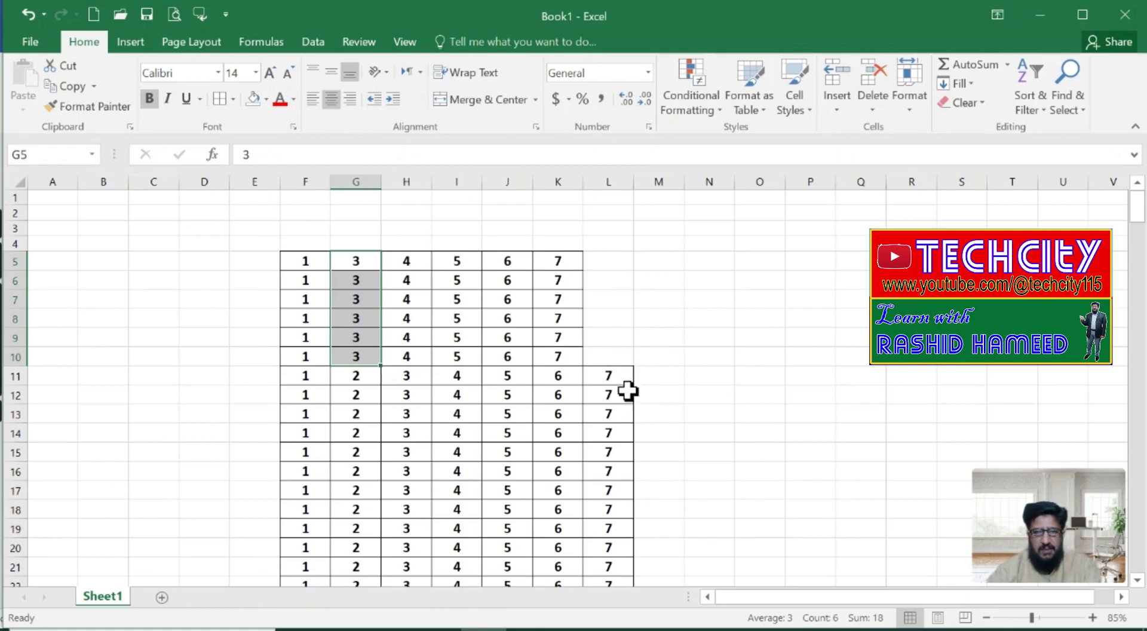
drag(614, 258, 615, 360)
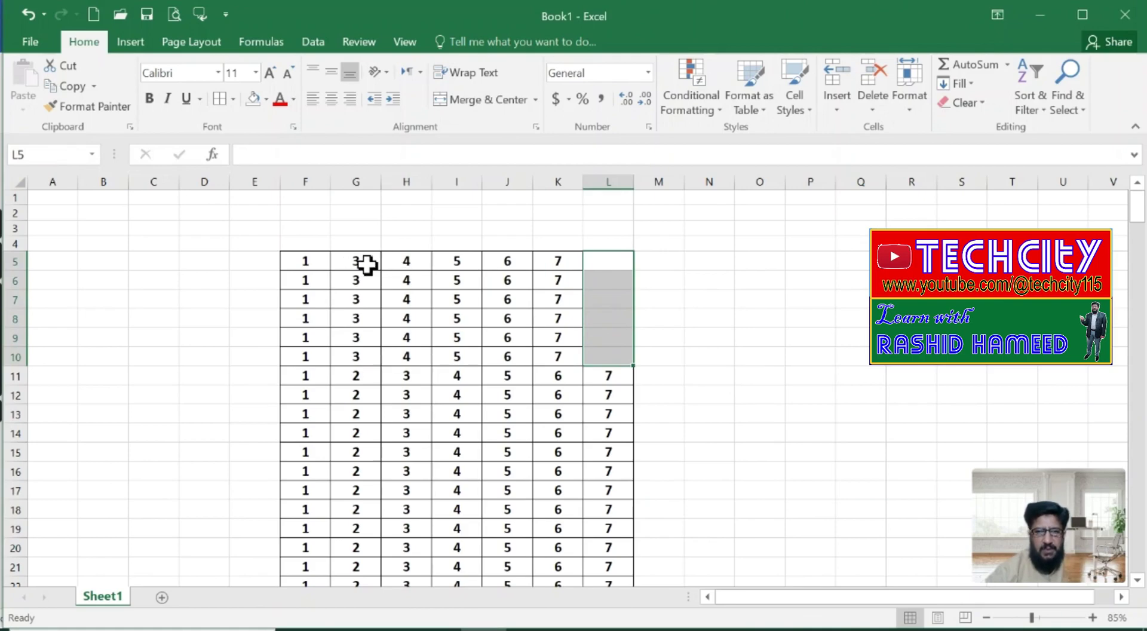
drag(367, 264, 561, 354)
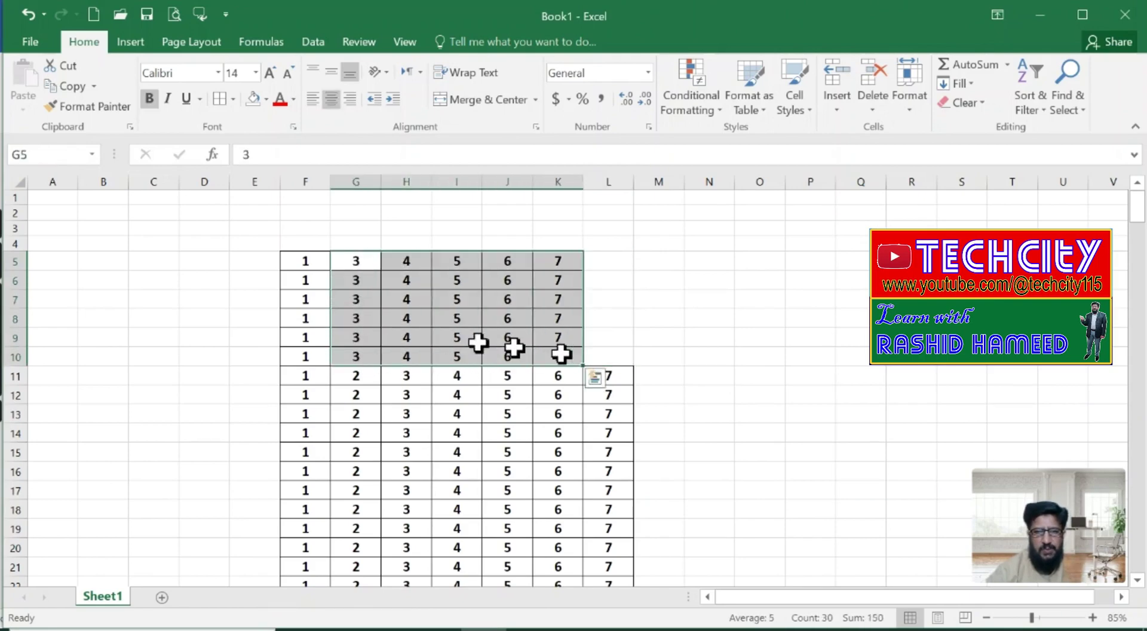
click(628, 288)
key(ctrl+z)
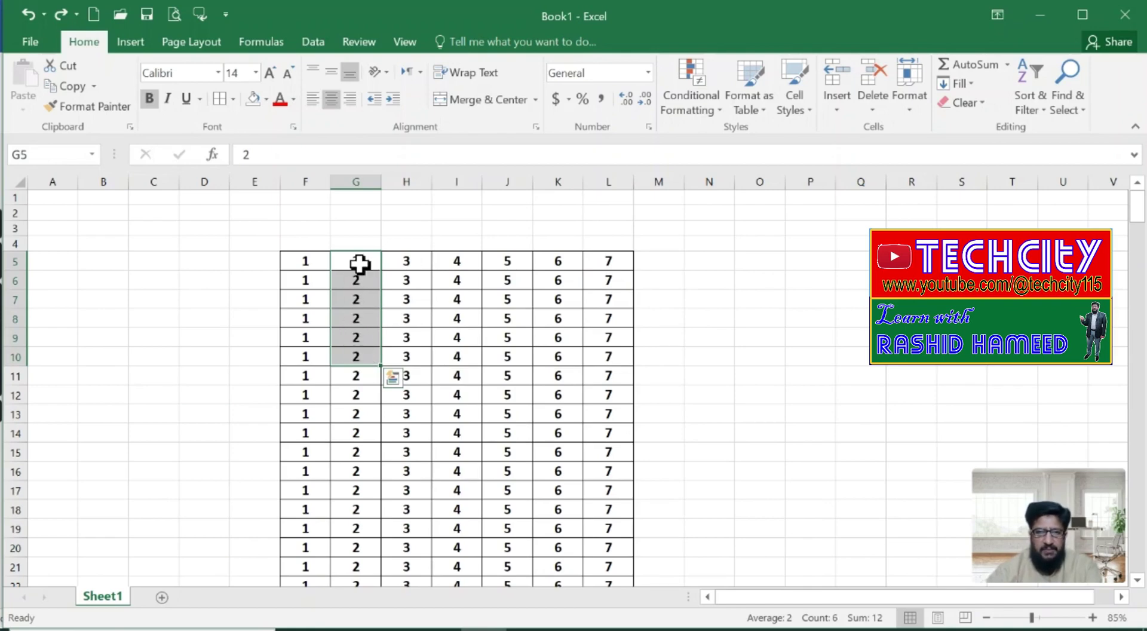
drag(360, 261, 361, 357)
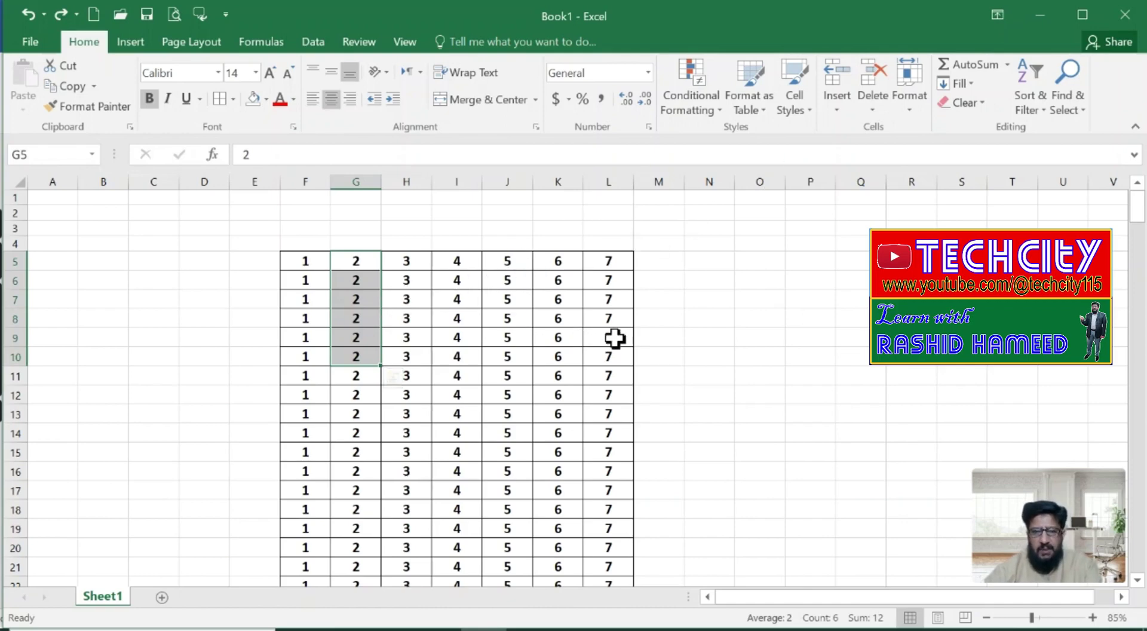
key(ctrl+minus)
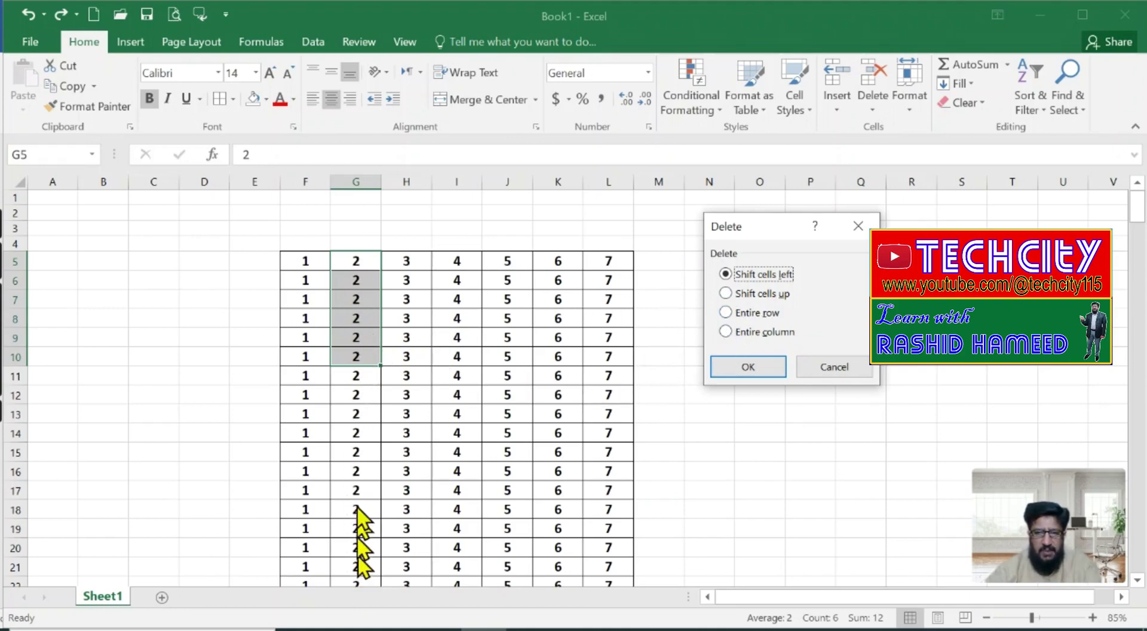
click(834, 368)
Step: Fill cells G11:G20 with yellow, then select G5:G10
drag(363, 379, 361, 542)
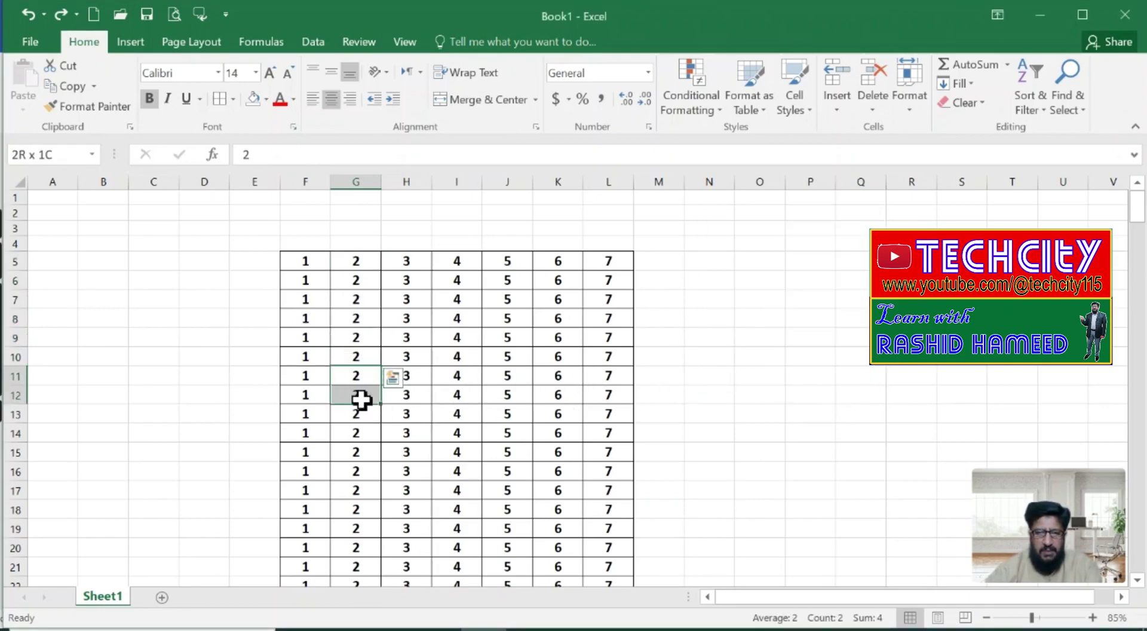
click(267, 99)
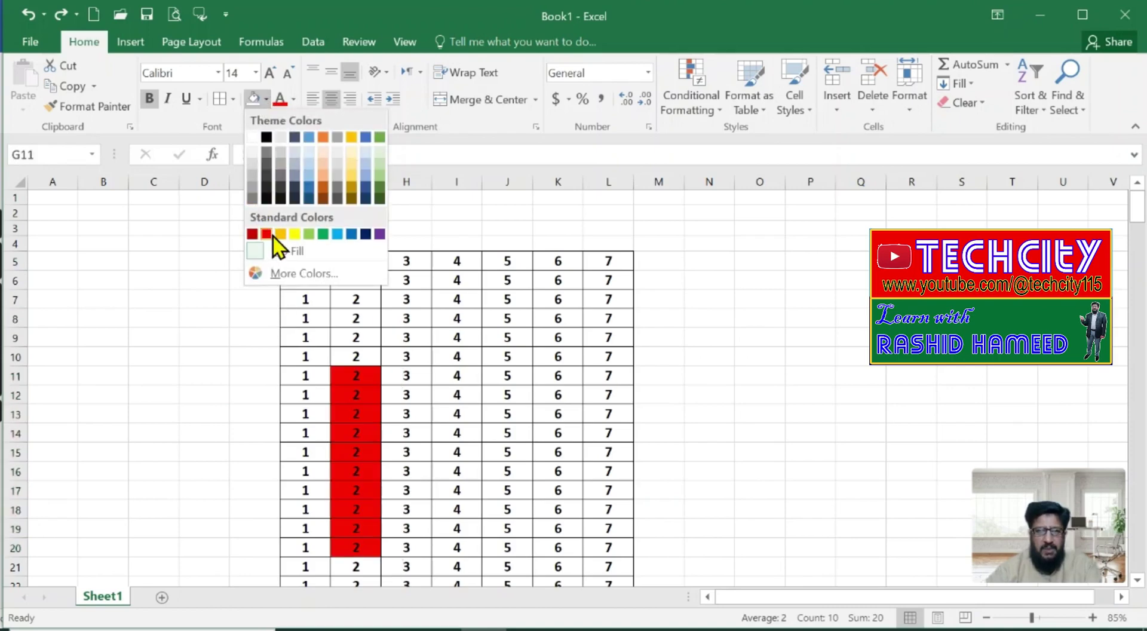
click(294, 234)
click(366, 347)
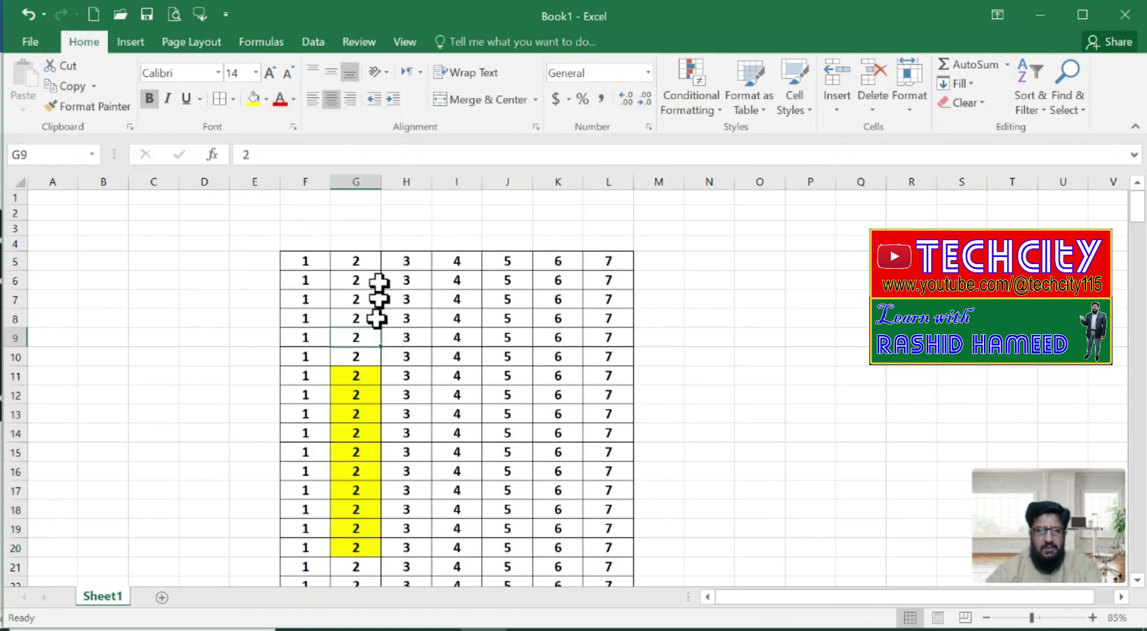
click(369, 260)
drag(369, 260, 361, 352)
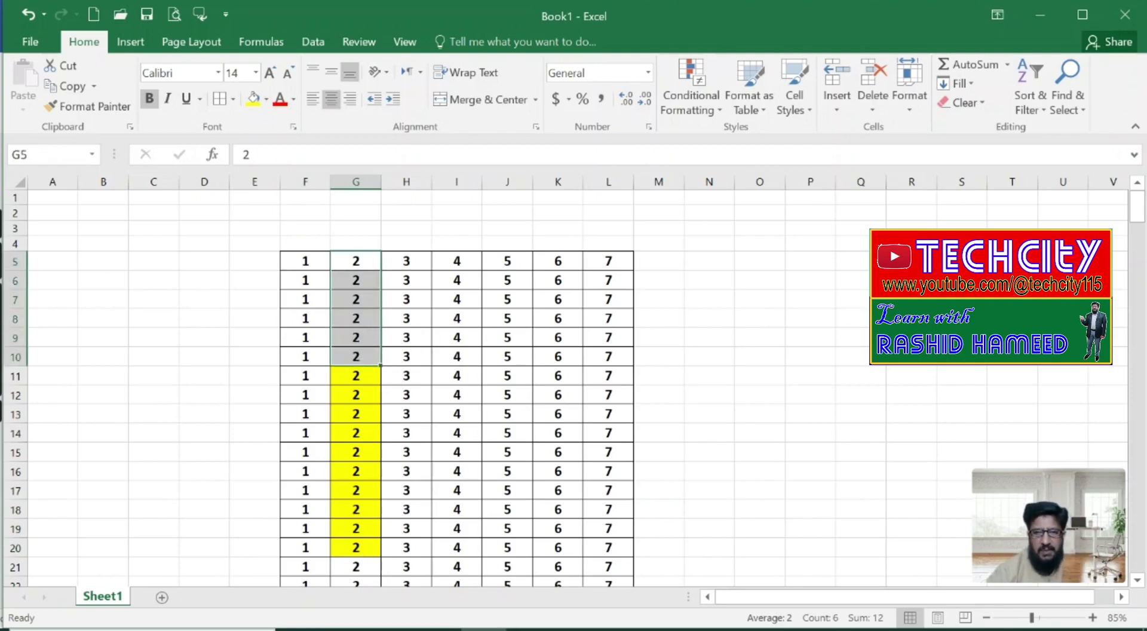
Step: Delete G5:G10 shifting cells up, then undo both the shift and the yellow fill
key(ctrl+minus)
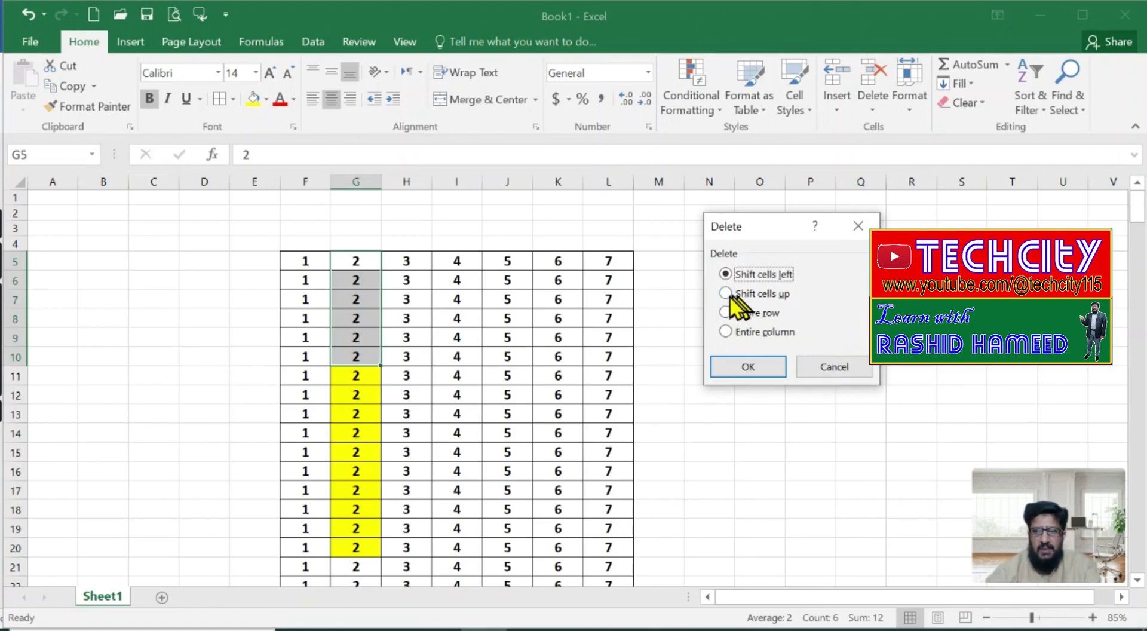
click(726, 293)
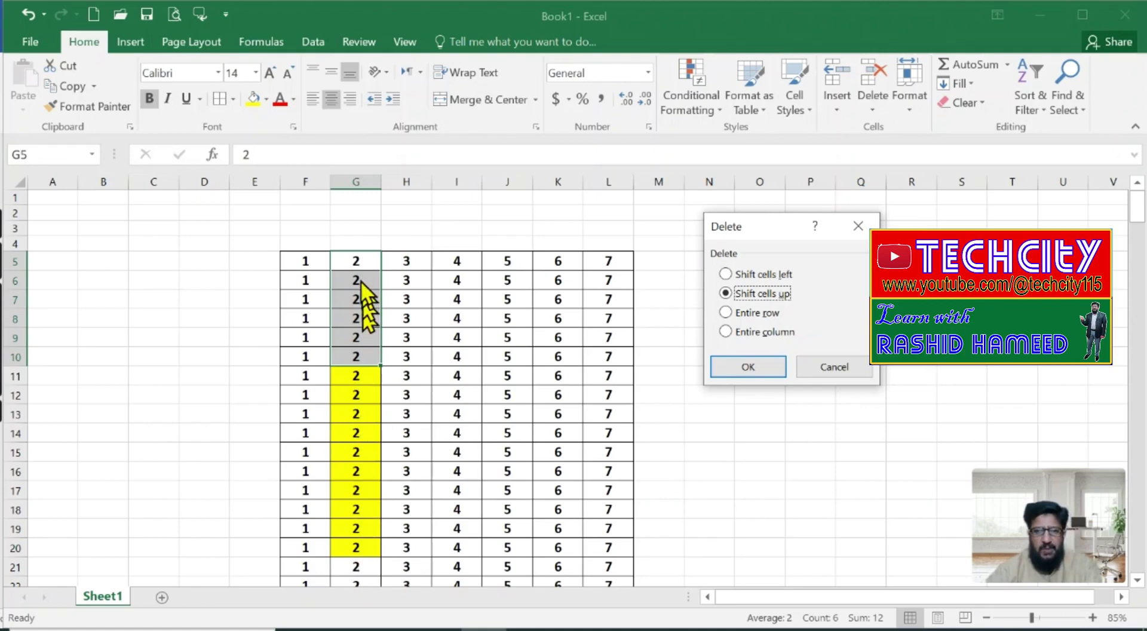
click(761, 366)
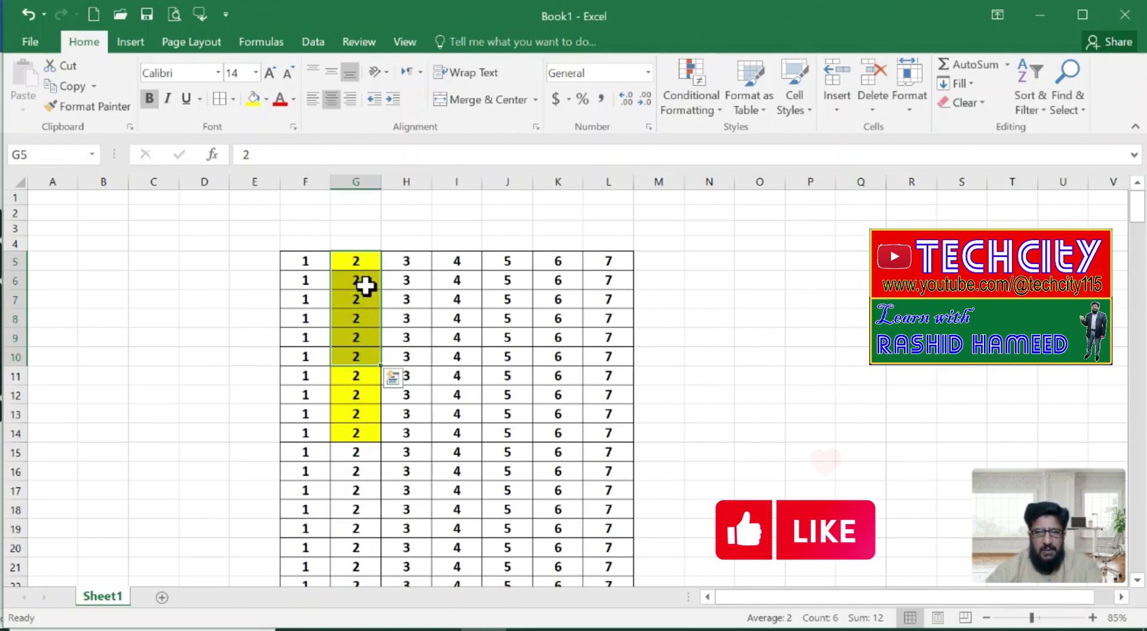
key(ctrl+z)
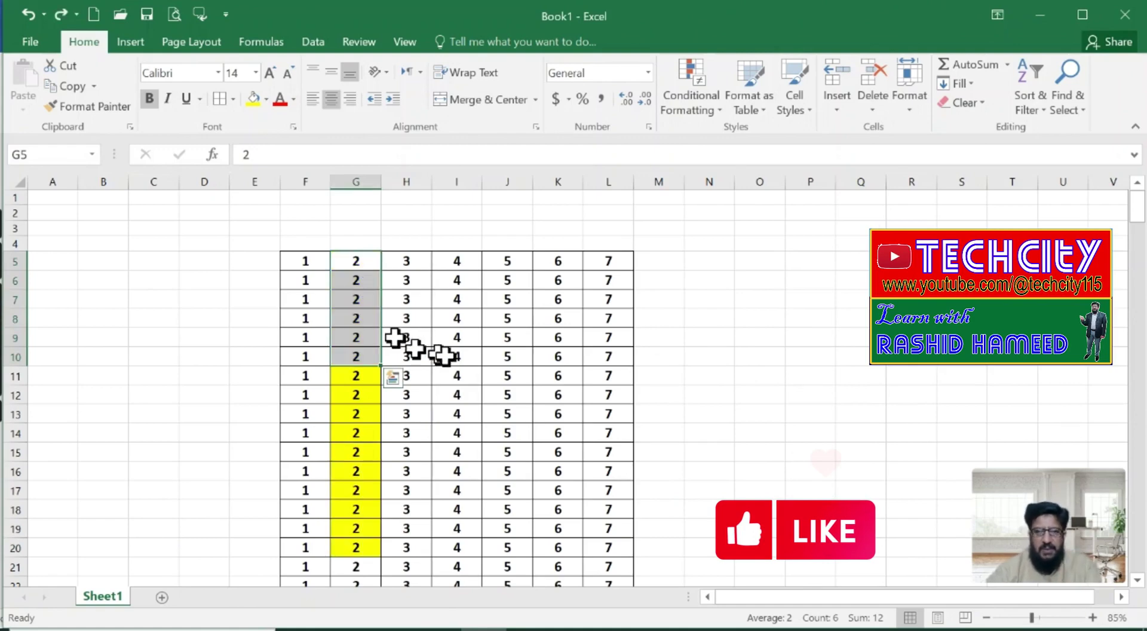
click(706, 325)
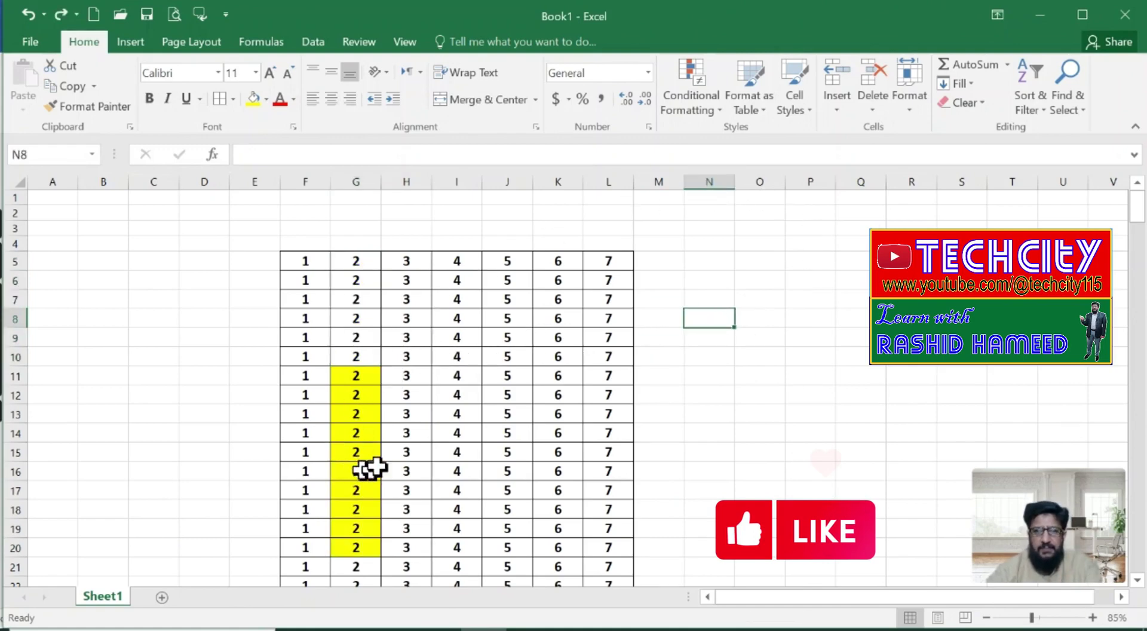
key(ctrl+z)
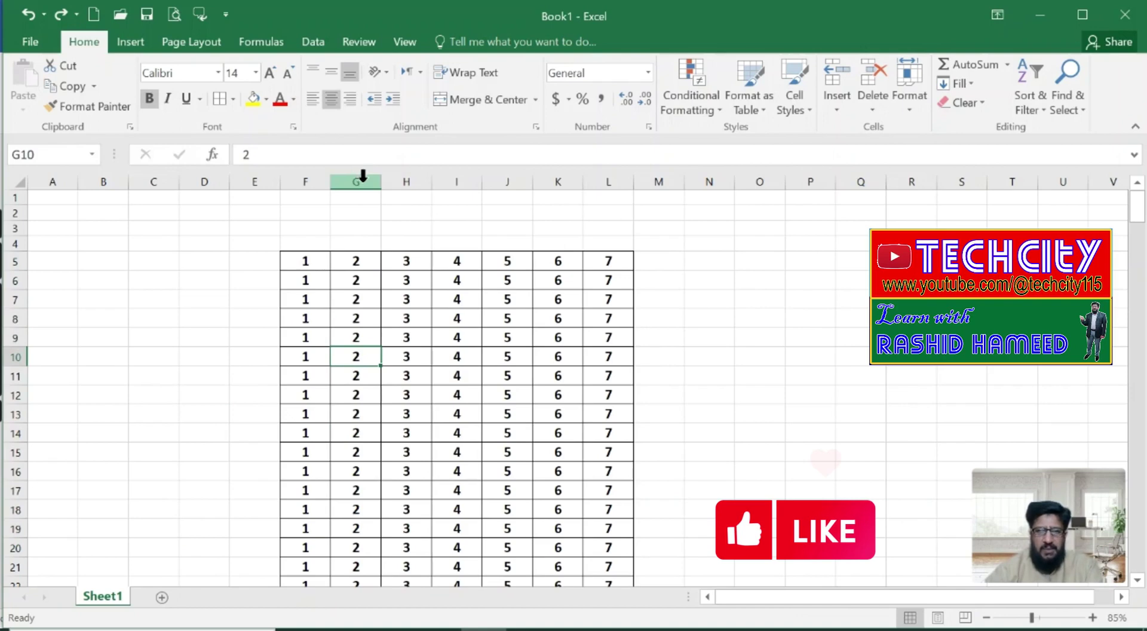
Step: Insert an entire blank column at G, pushing the 2s through 7s right
click(352, 302)
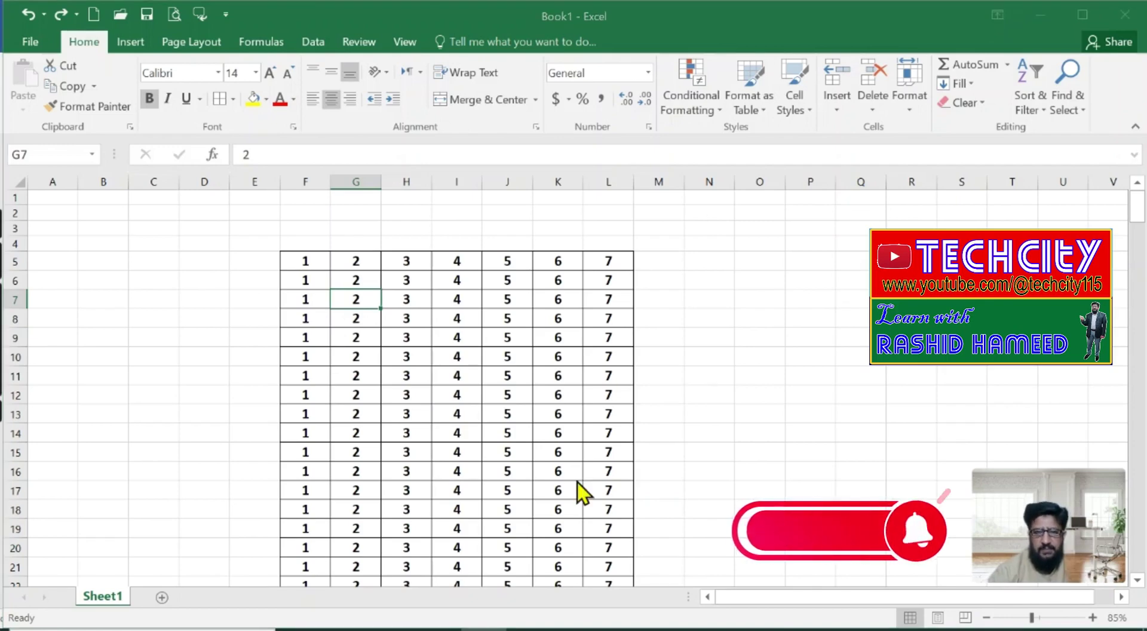
key(ctrl+shift+plus)
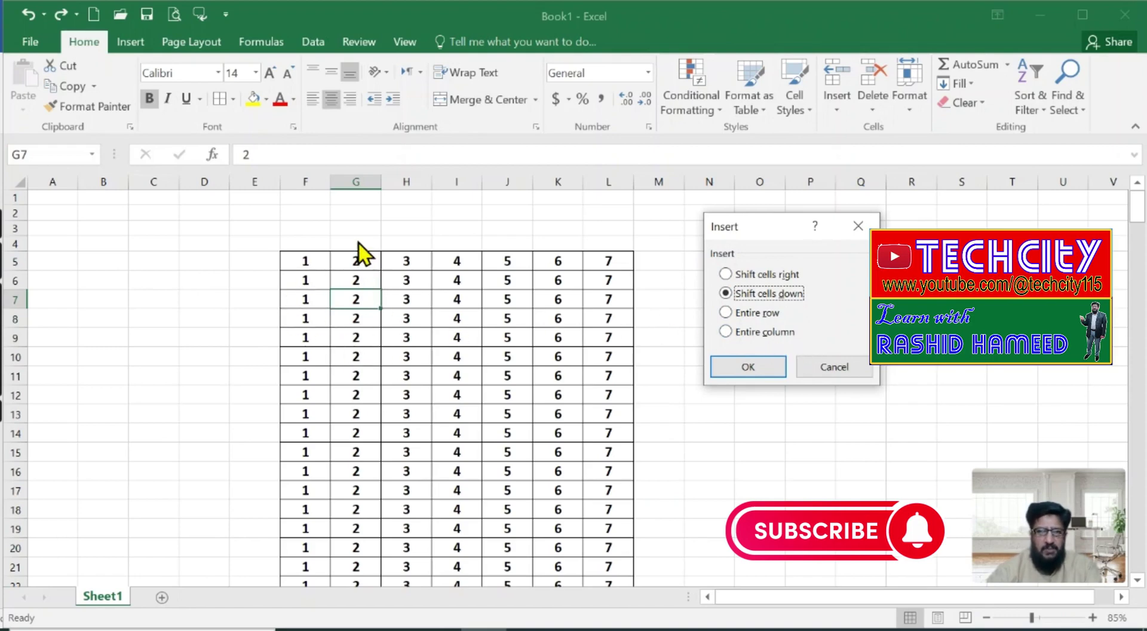
click(725, 332)
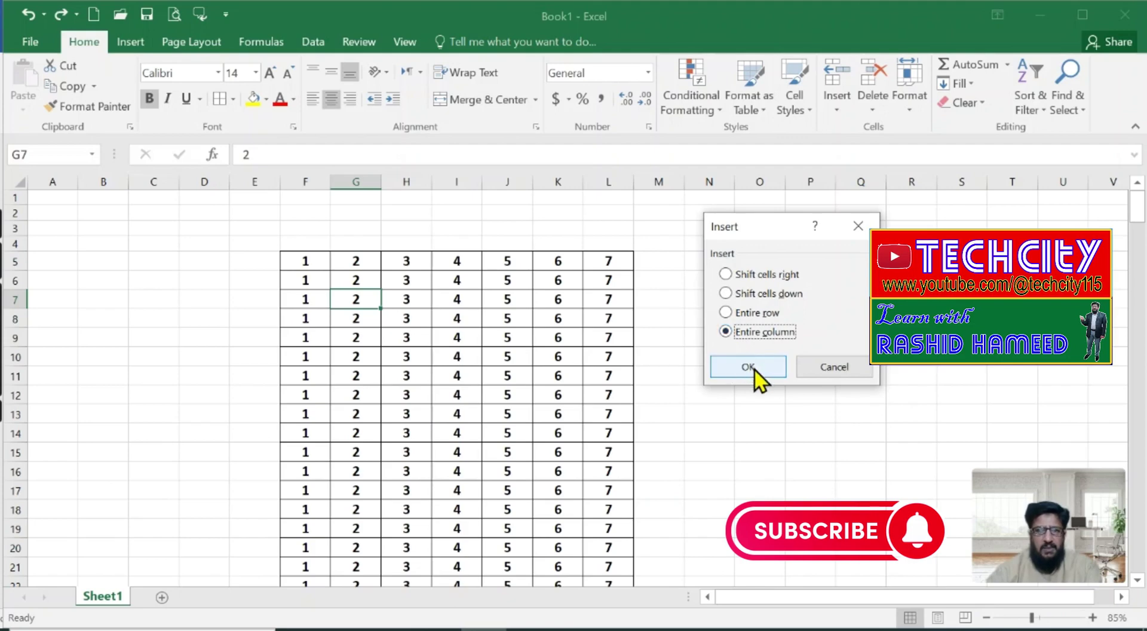
click(748, 367)
mouse_move(352, 261)
mouse_down()
mouse_move(353, 535)
mouse_move(354, 361)
mouse_up()
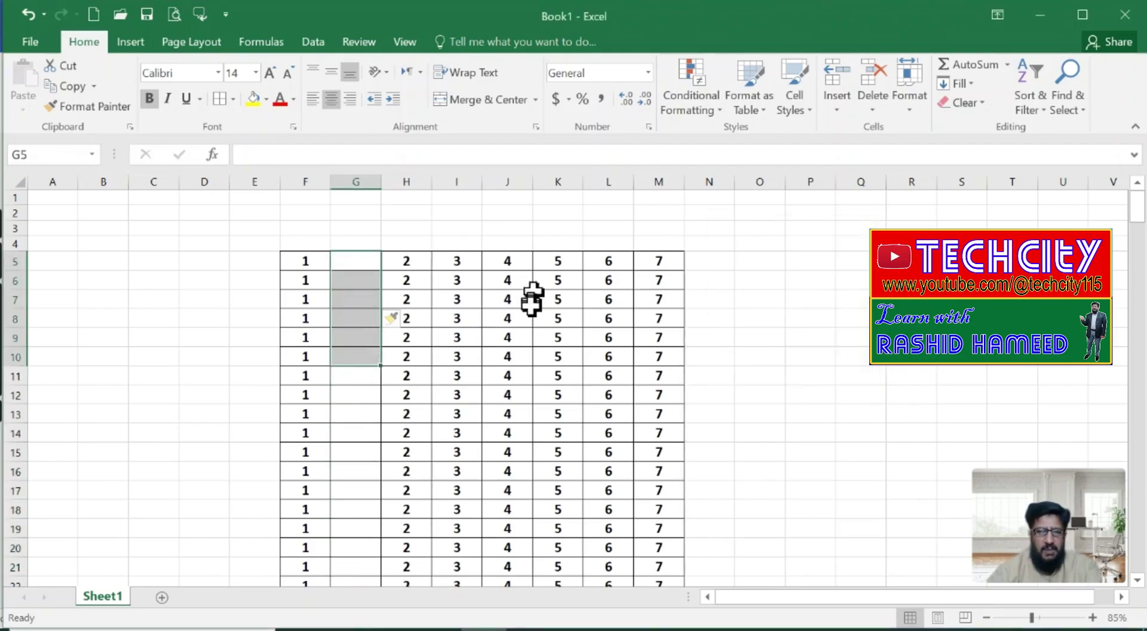
Step: Insert an entire blank column at K, between the 4s and the 5s
drag(505, 263, 566, 490)
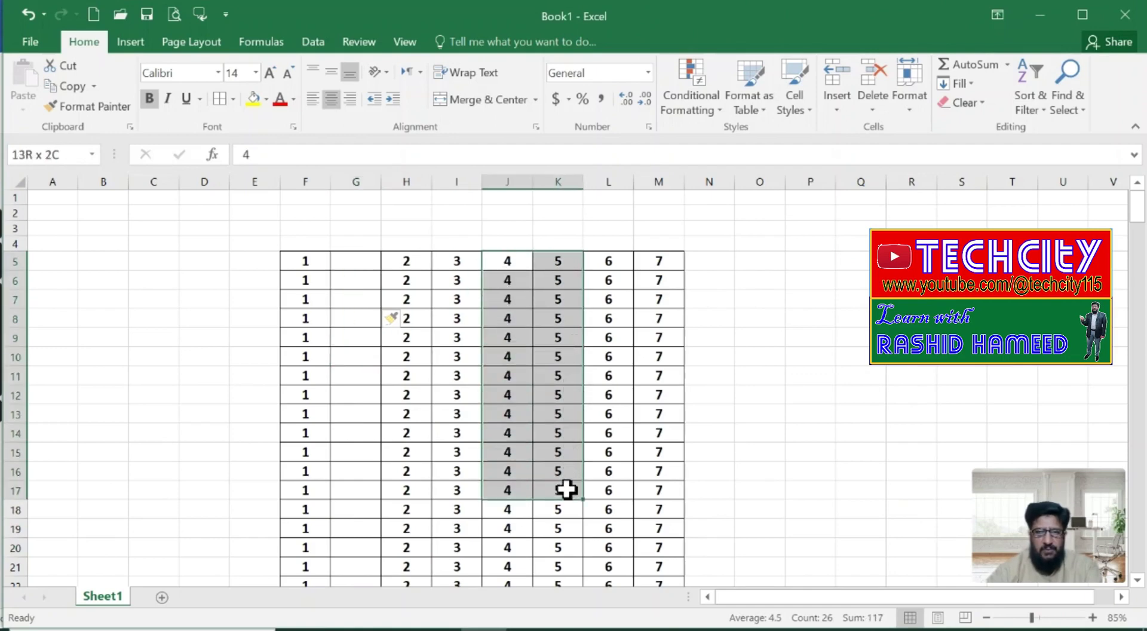
click(535, 388)
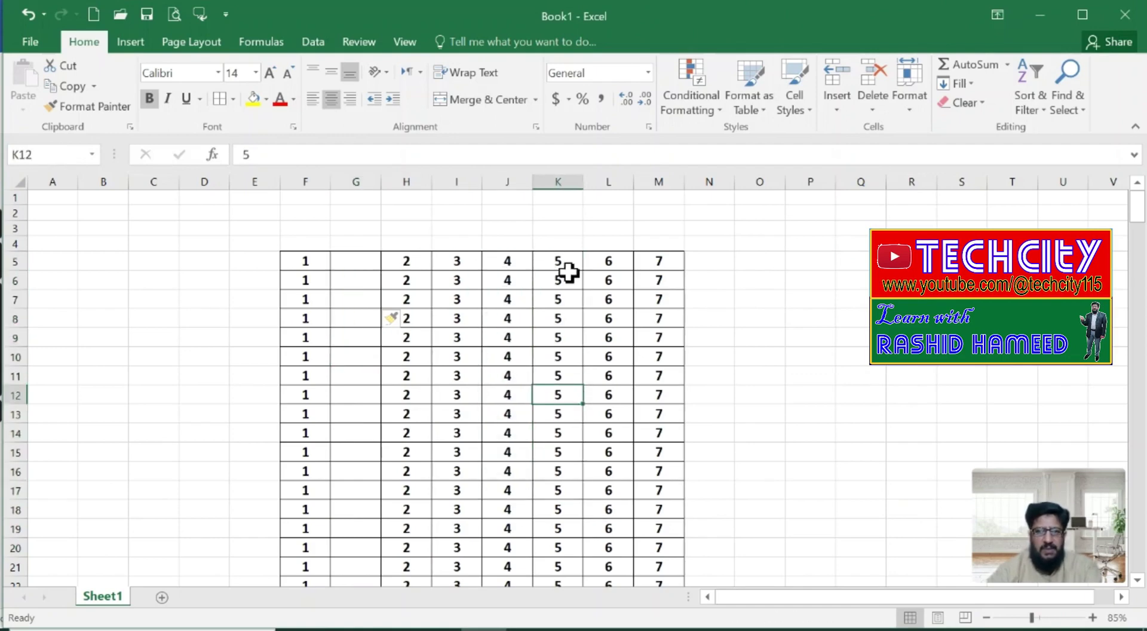
mouse_move(558, 262)
mouse_down()
mouse_move(547, 352)
mouse_move(551, 334)
mouse_up()
click(552, 301)
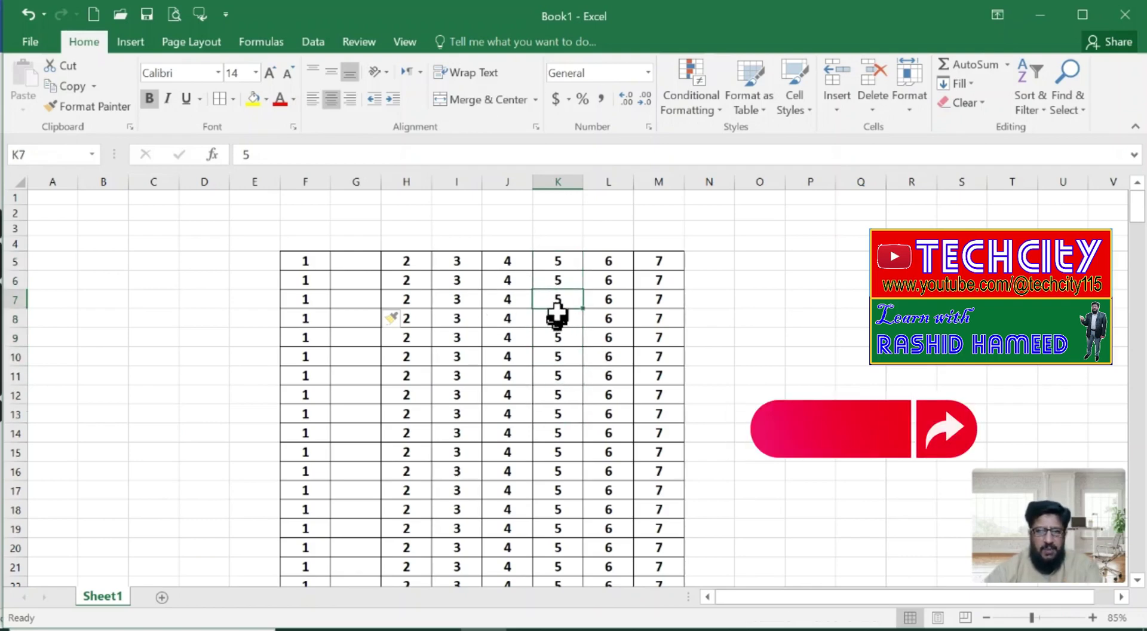
click(559, 318)
click(559, 396)
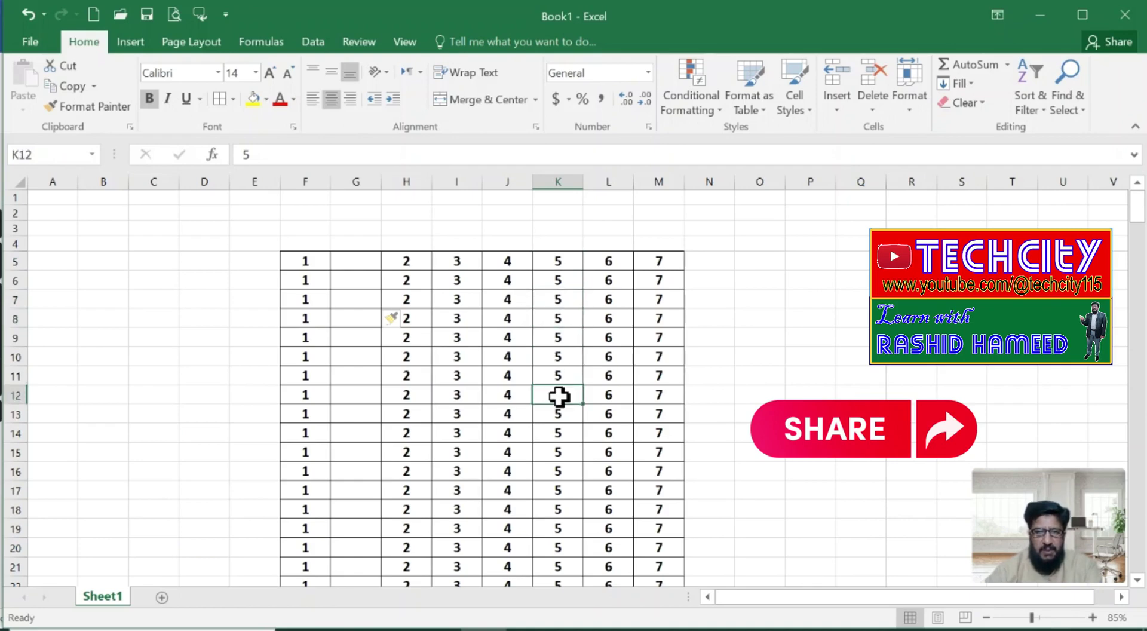
click(558, 301)
click(557, 357)
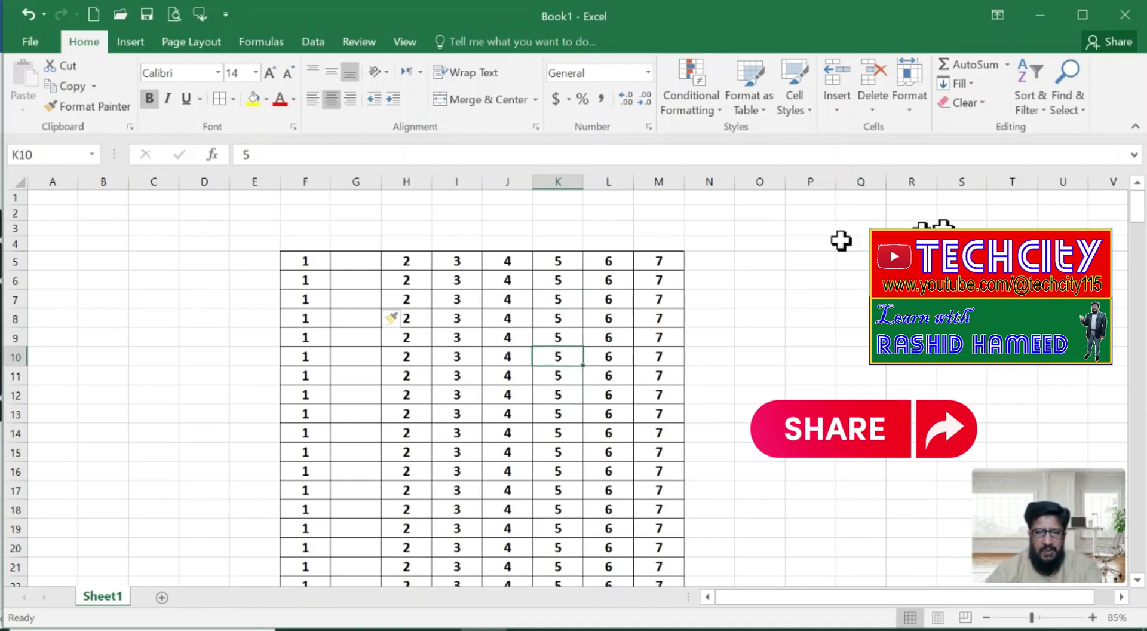
key(ctrl+shift+plus)
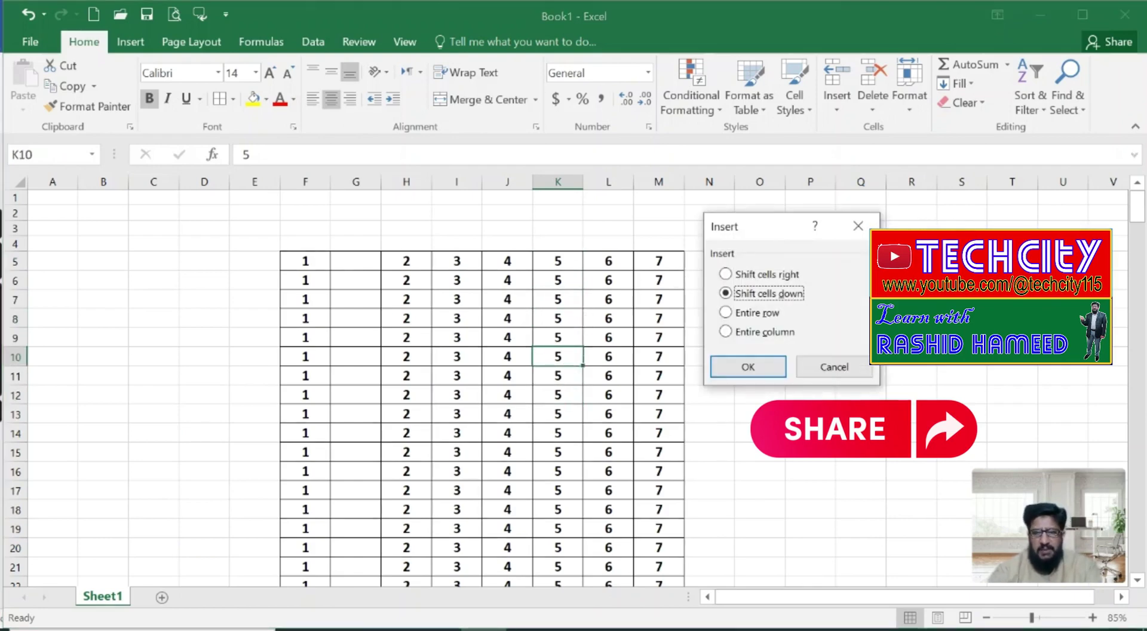
click(740, 366)
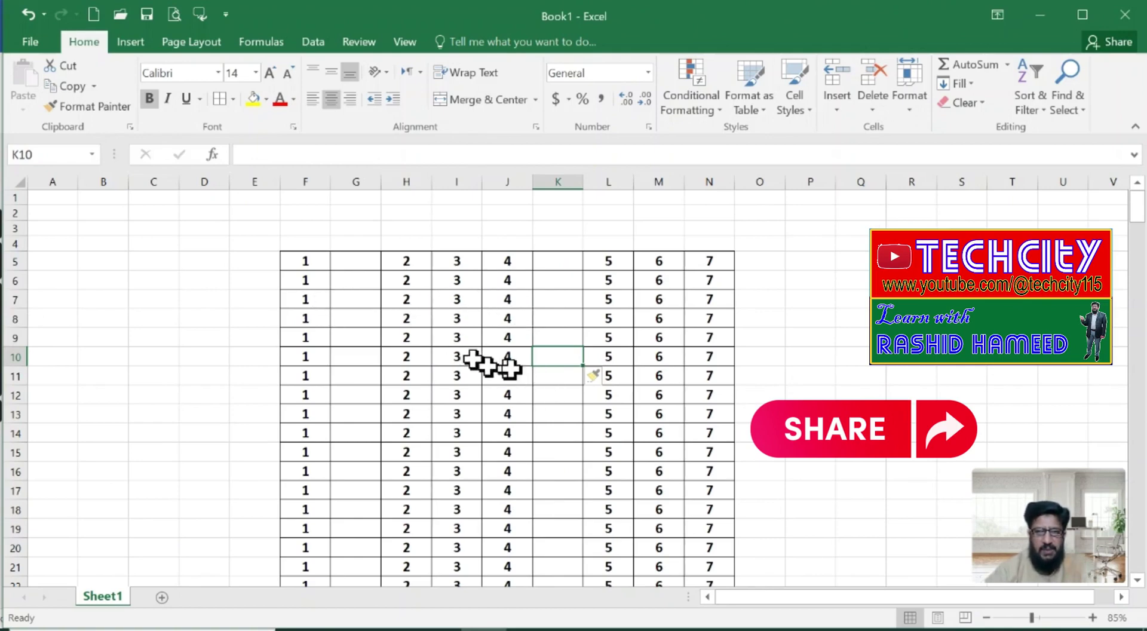
mouse_move(408, 317)
mouse_down()
mouse_move(696, 330)
mouse_move(710, 318)
mouse_move(389, 318)
mouse_move(409, 318)
mouse_up()
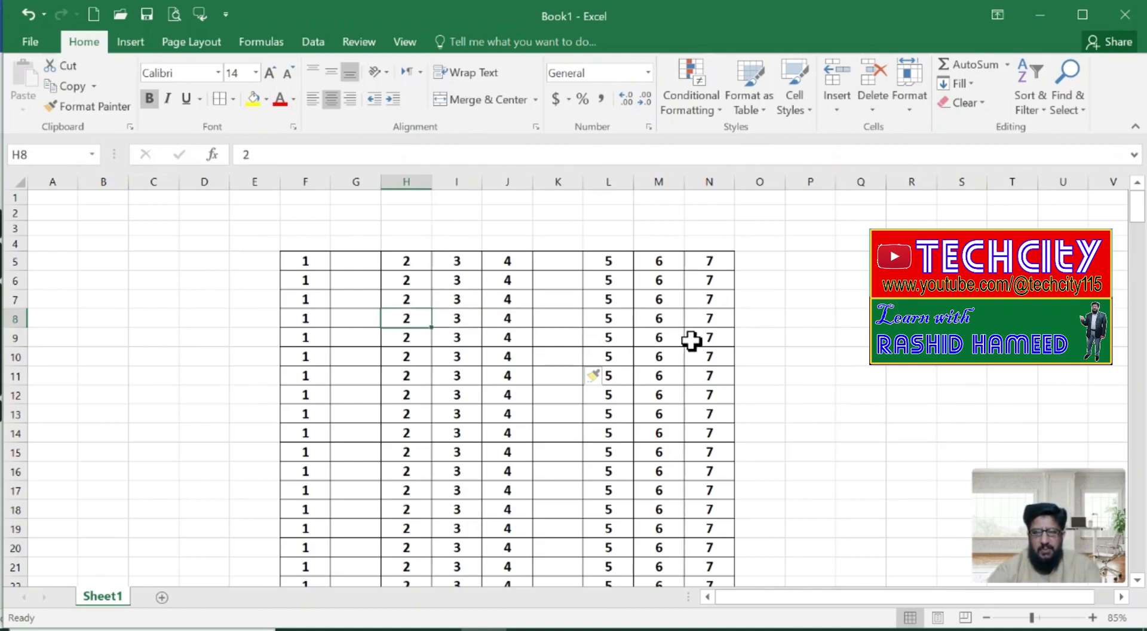
Step: Insert an entire blank row at row 8, then select that row across the table
key(ctrl+shift+plus)
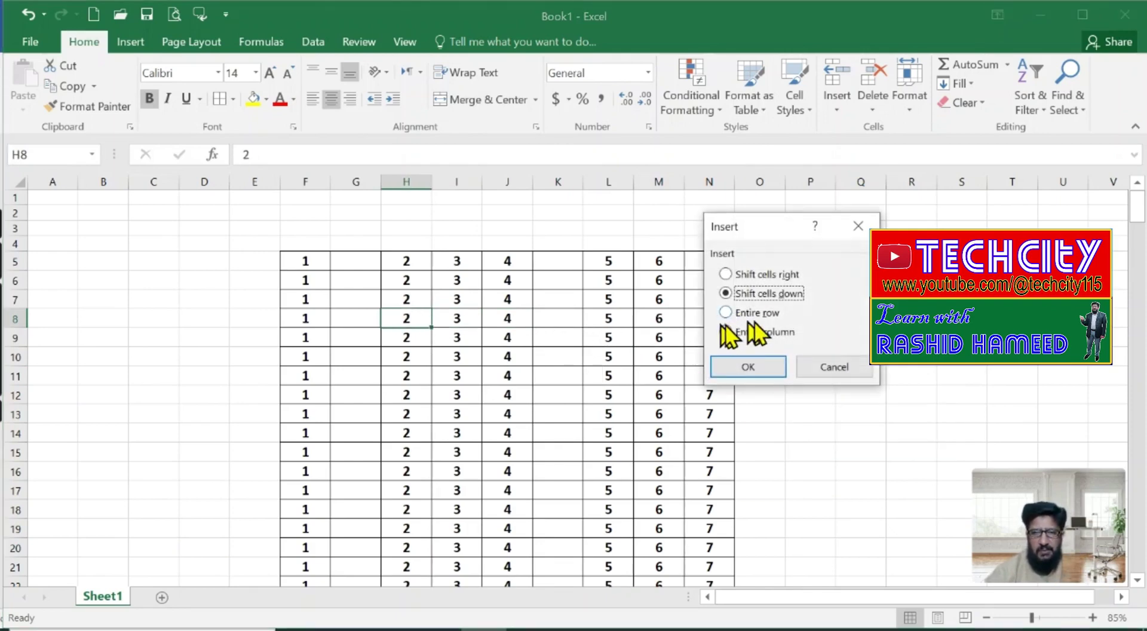
click(735, 313)
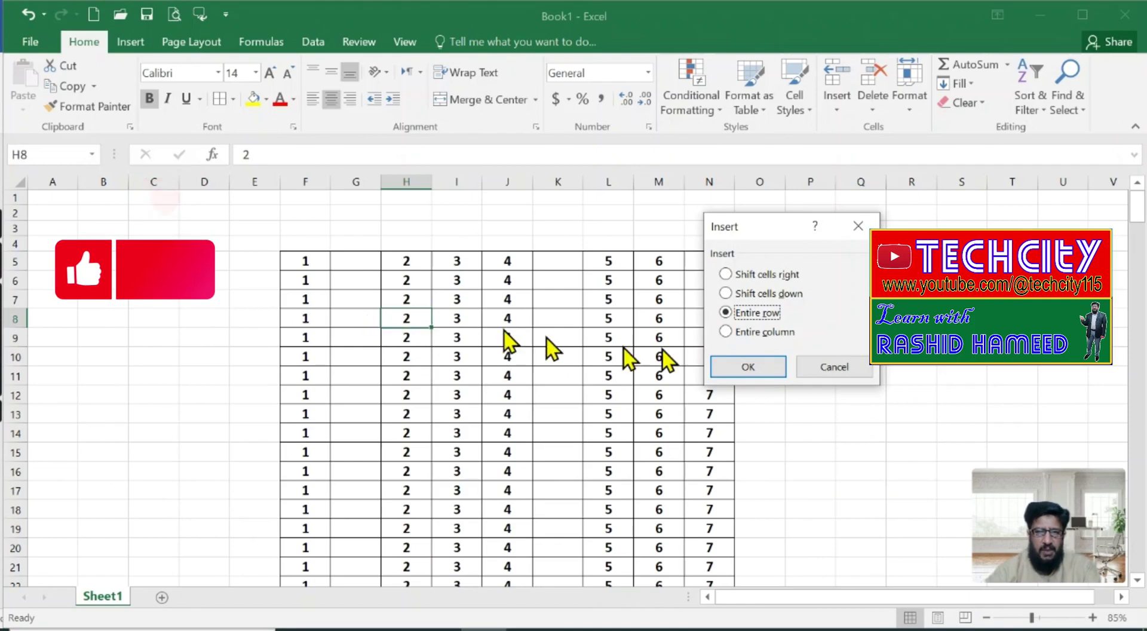
click(748, 366)
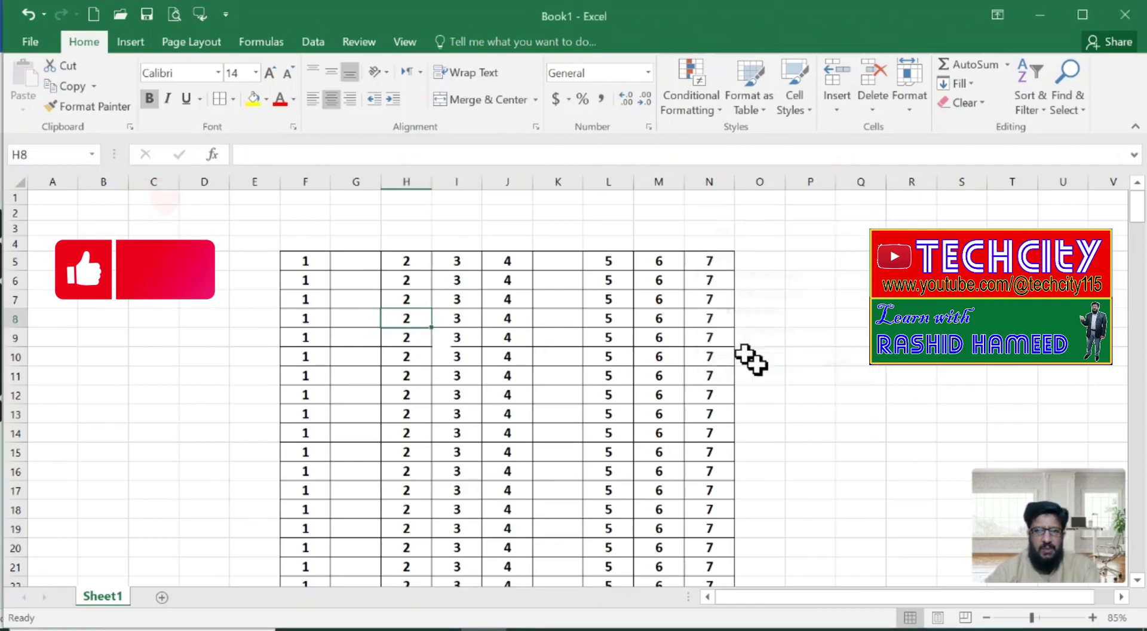
drag(310, 318, 709, 321)
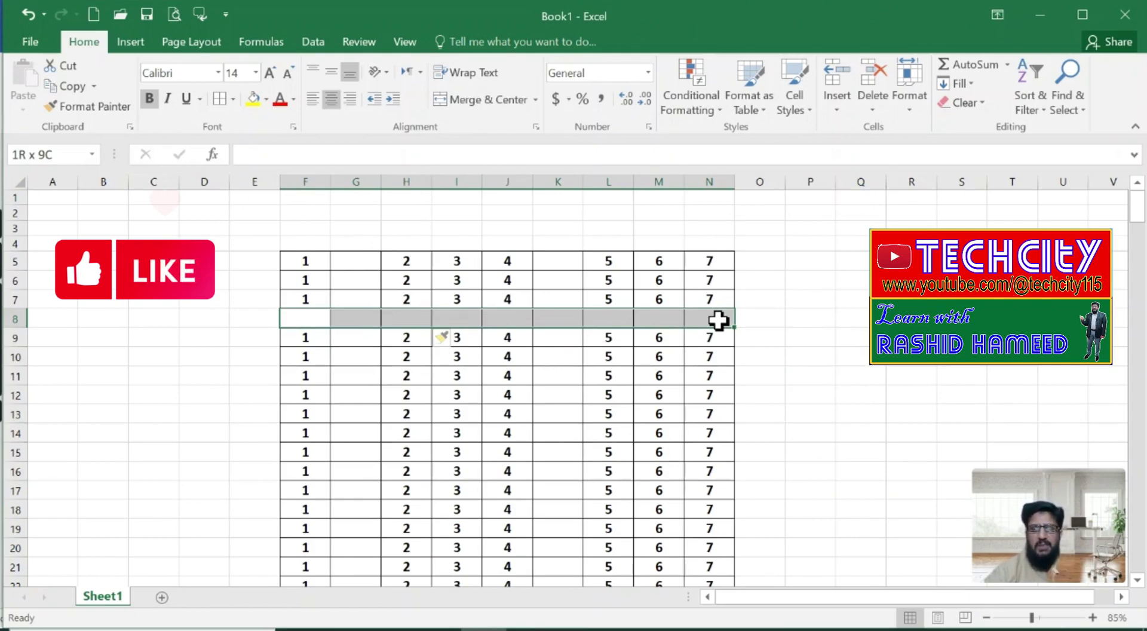
click(502, 378)
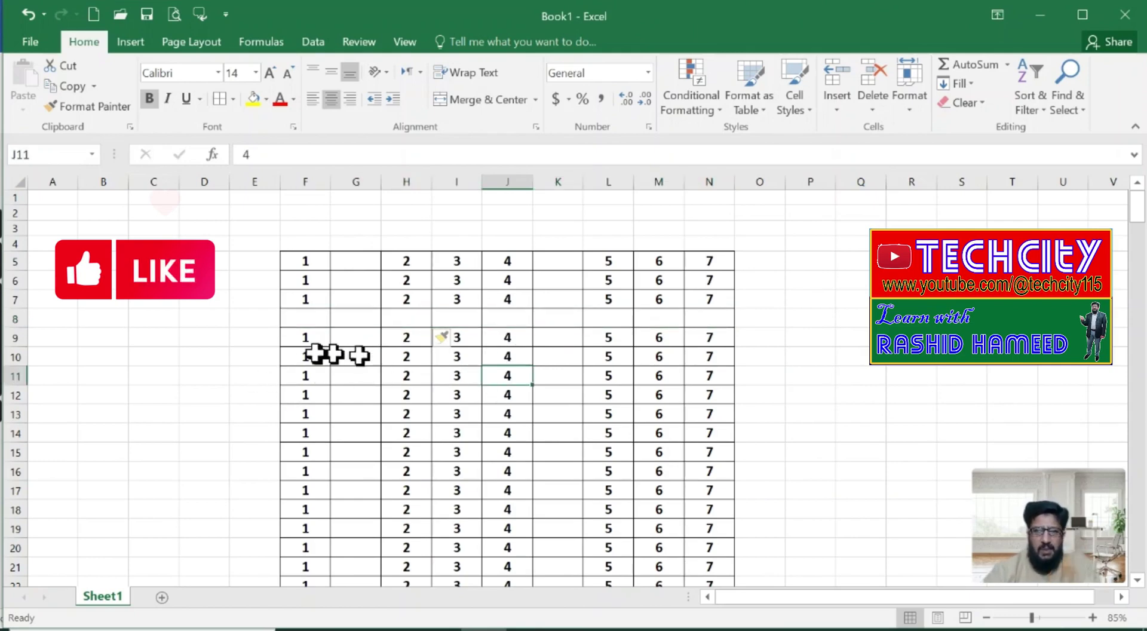
click(305, 323)
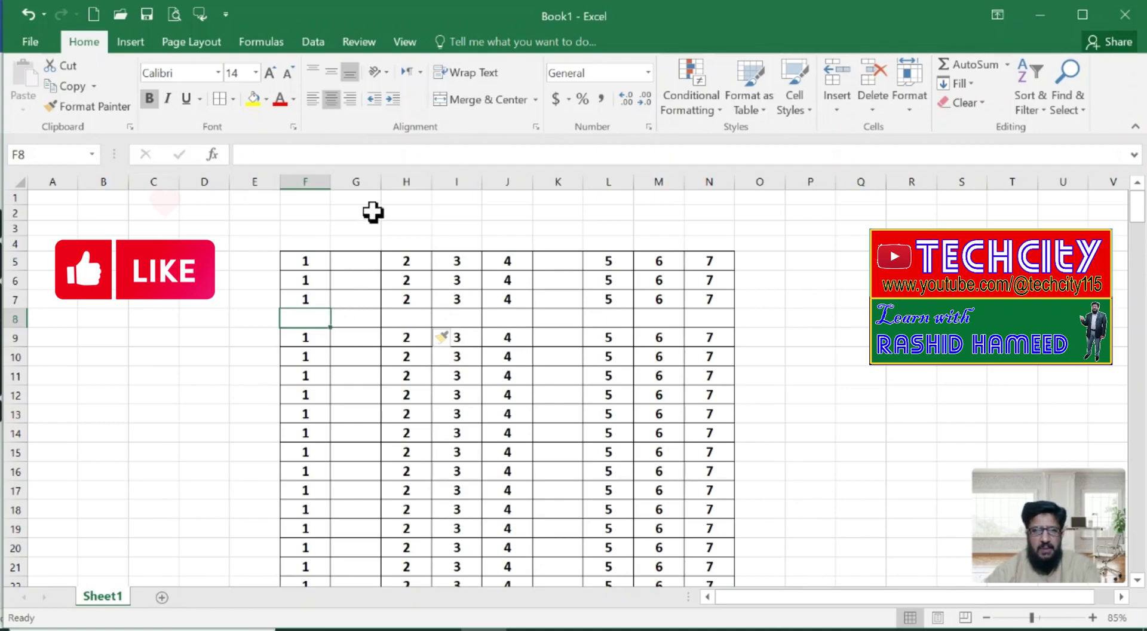
drag(289, 322, 823, 323)
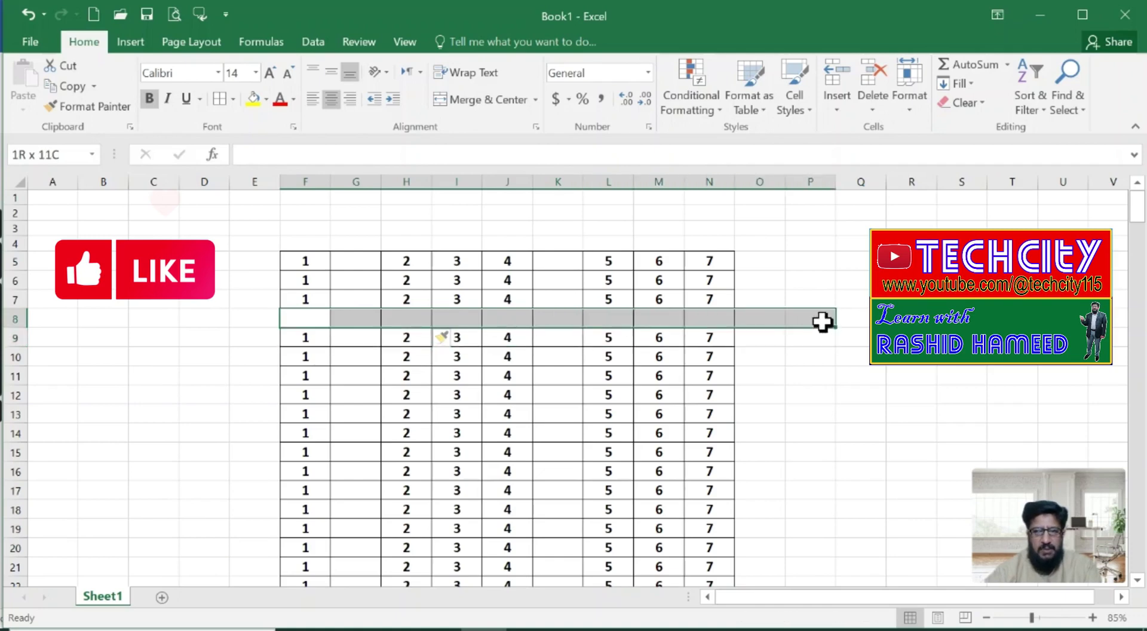
Step: Select F8:P8 and view the Insert choices, dismiss them, then reopen them from cell O5
drag(822, 322, 836, 308)
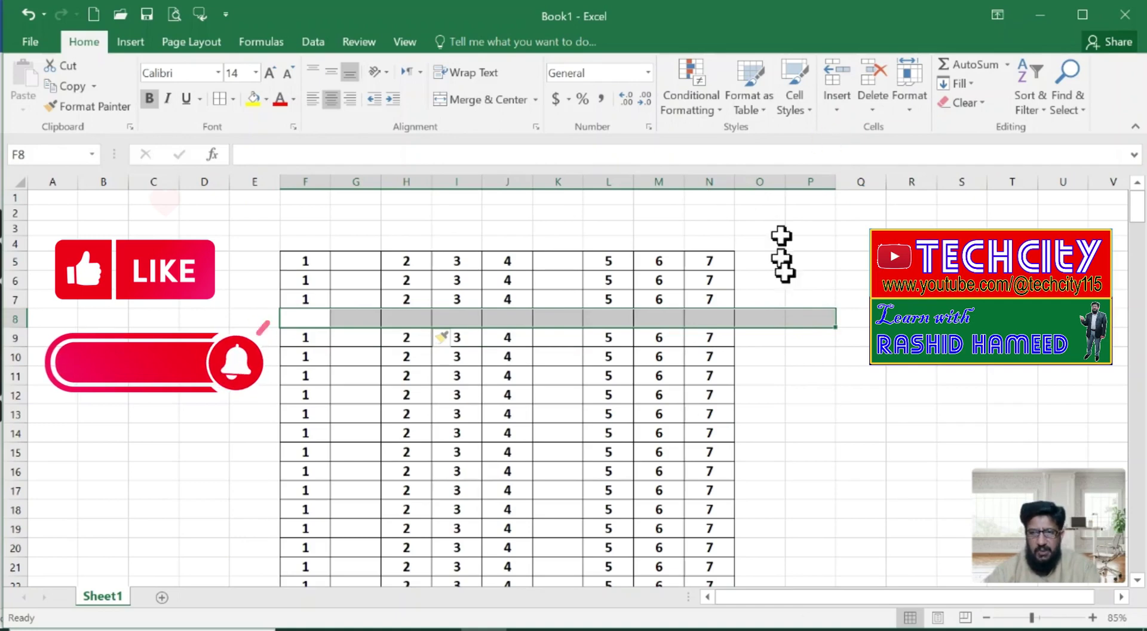
click(835, 110)
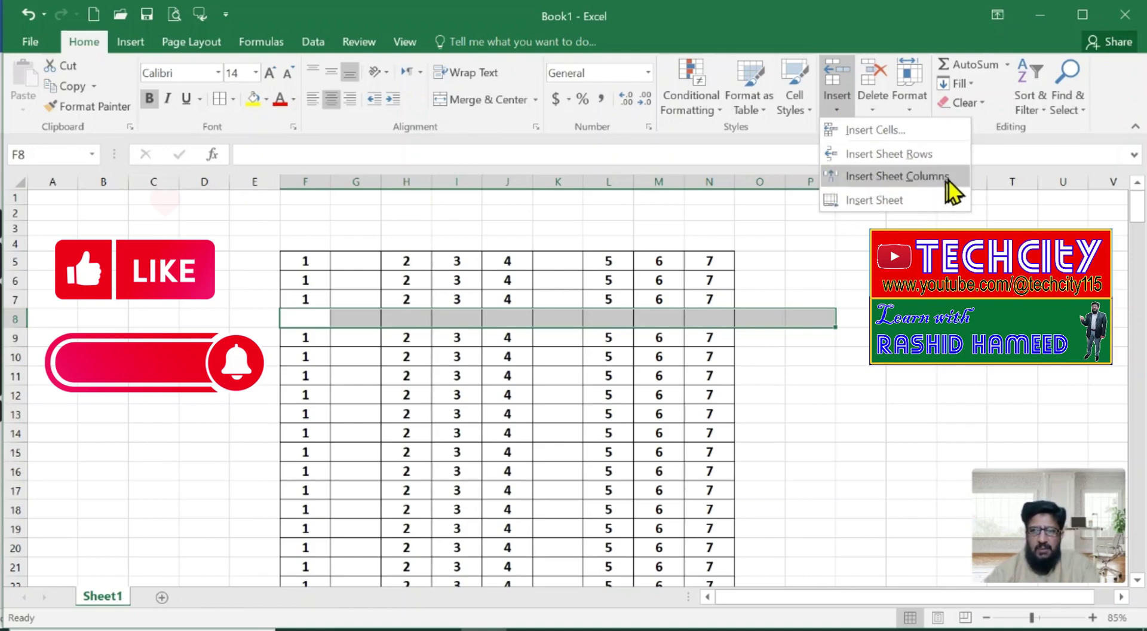
click(885, 206)
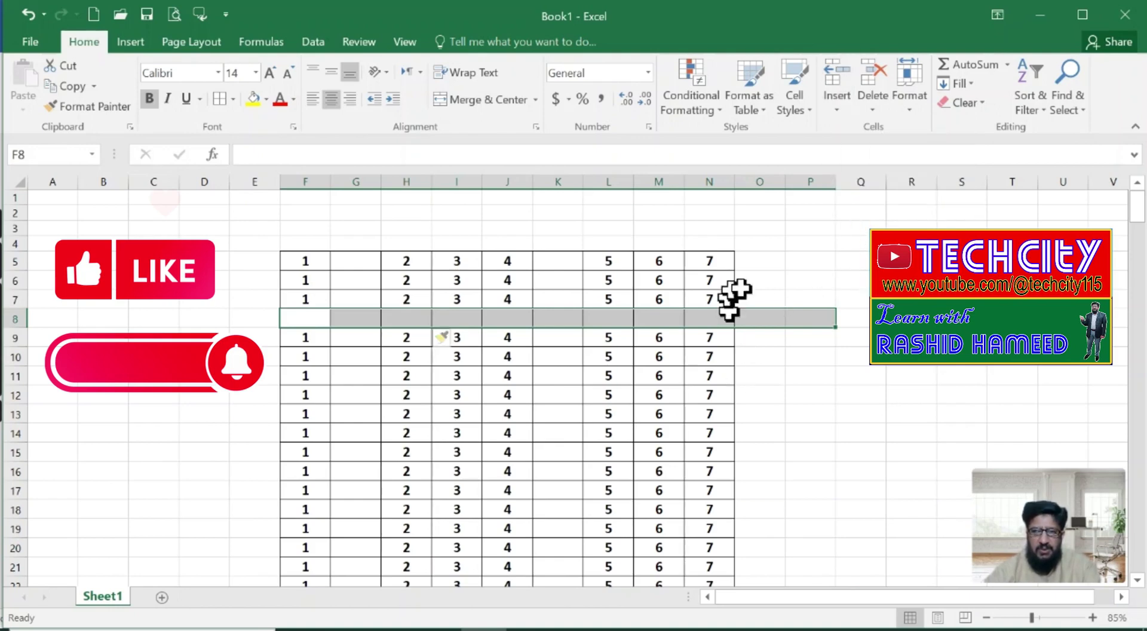
click(776, 256)
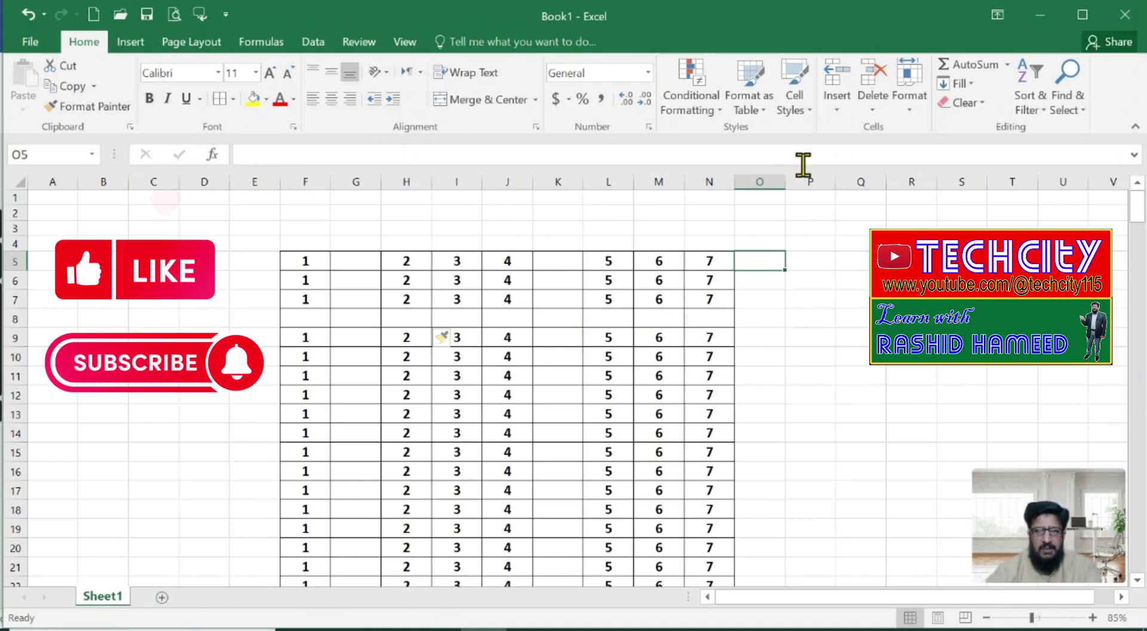
click(836, 109)
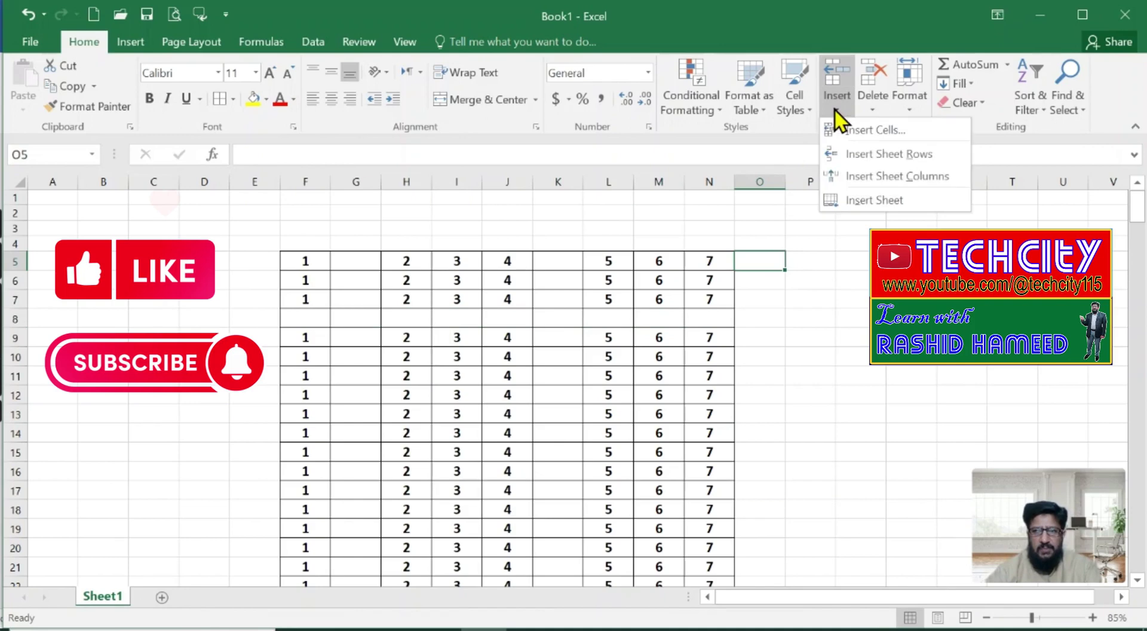
Step: Insert Sheet2 and Sheet3 as blank worksheets, then display Sheet2
click(876, 201)
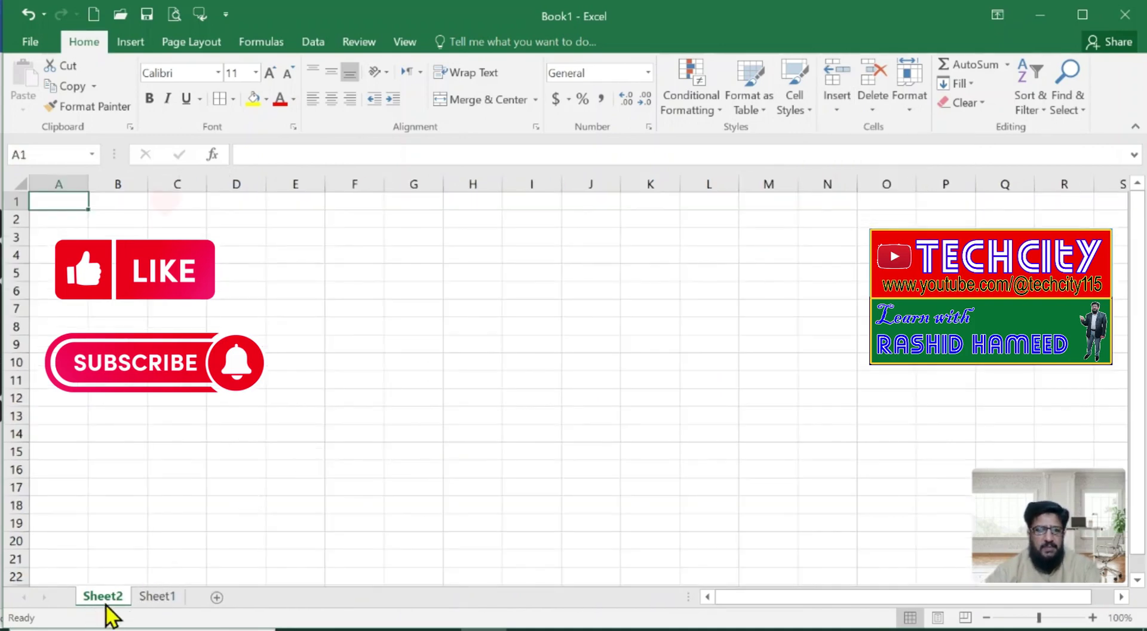
click(837, 108)
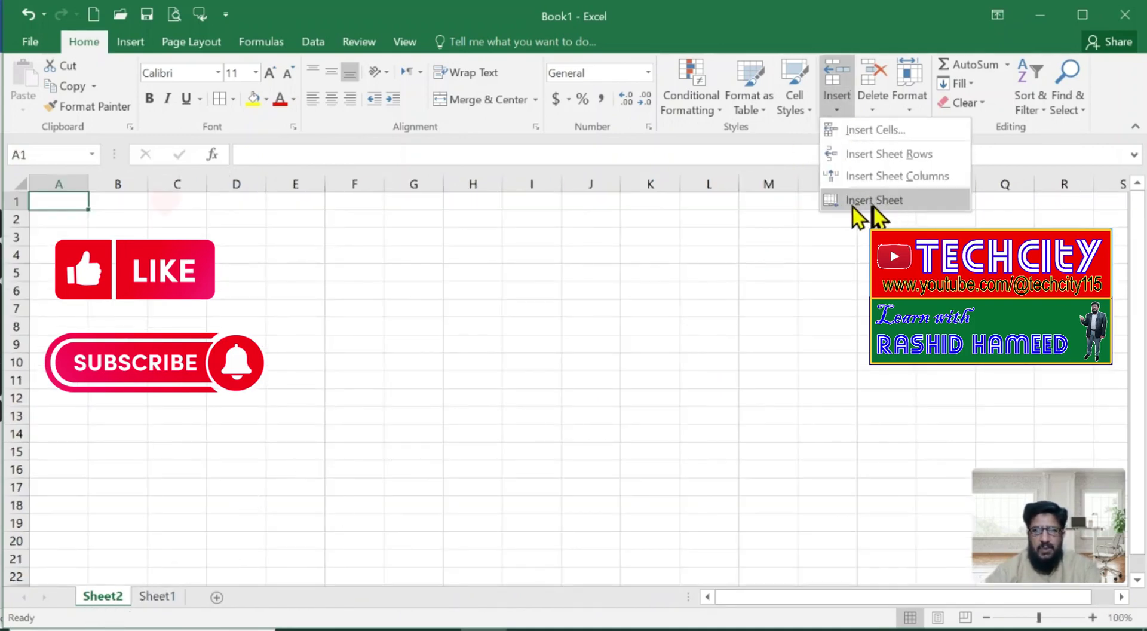
click(874, 200)
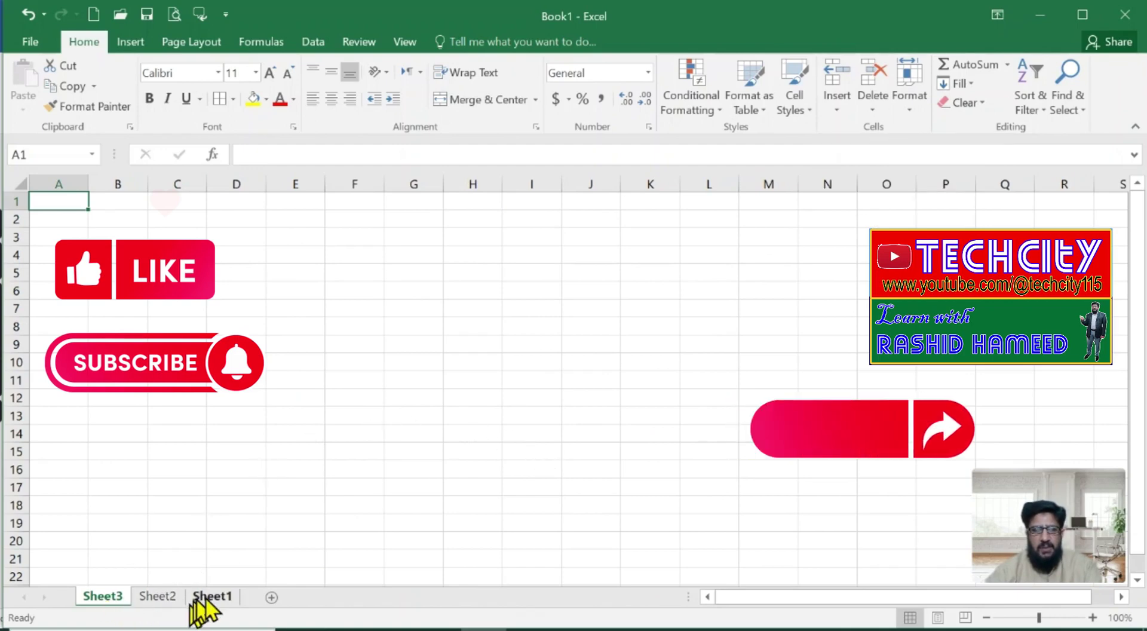
click(157, 595)
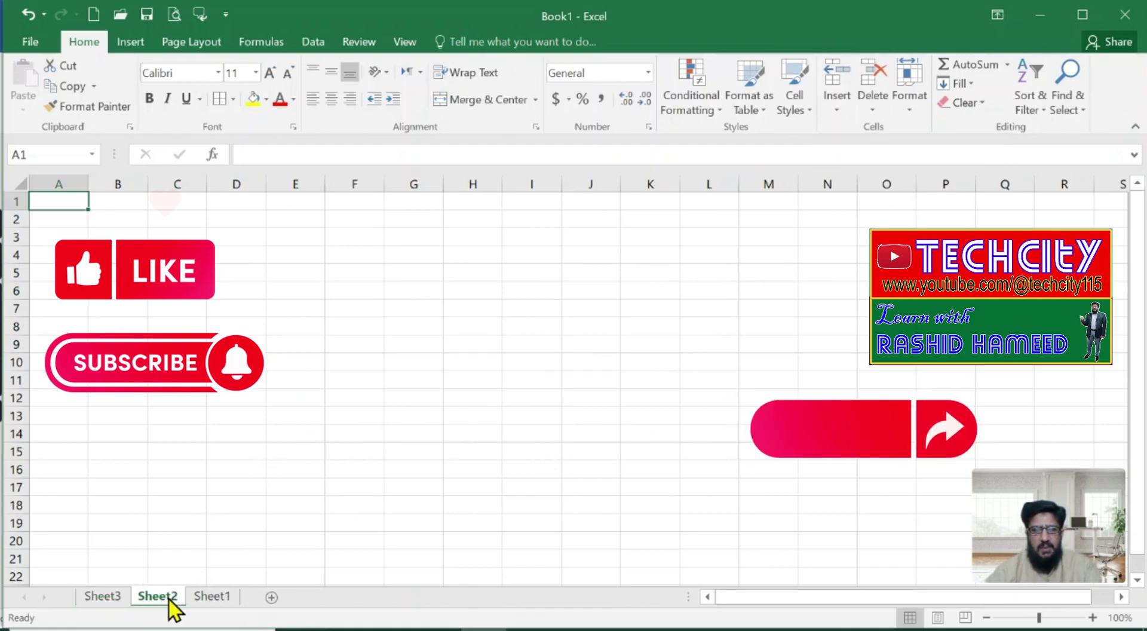
Step: Delete Sheet2, then Sheet3, and select cell F8 on the remaining Sheet1
click(873, 110)
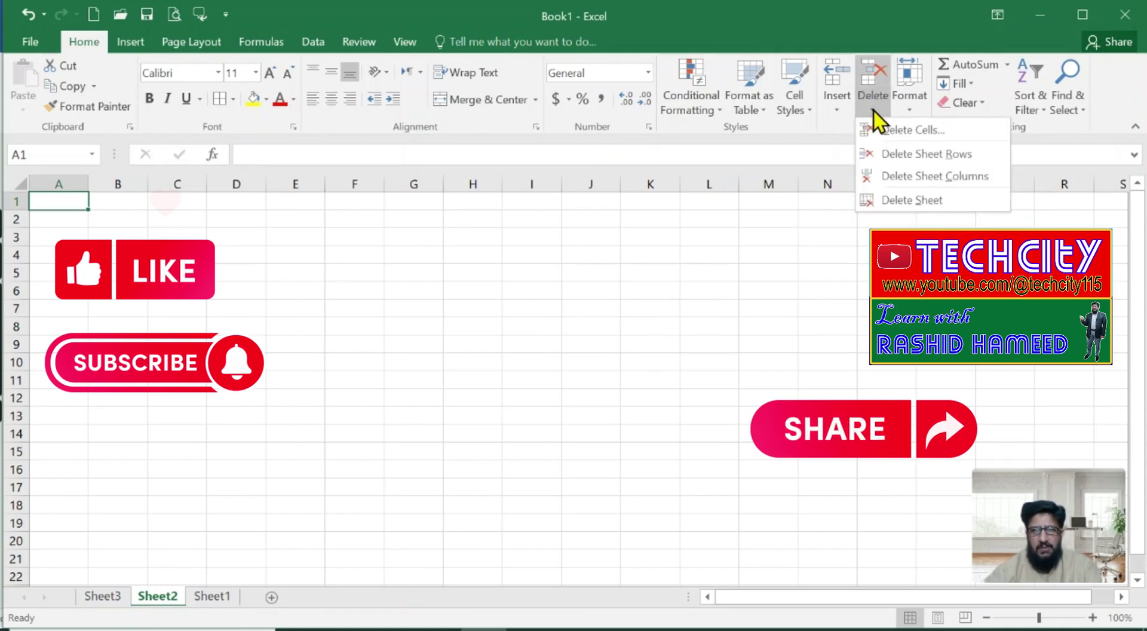
click(911, 201)
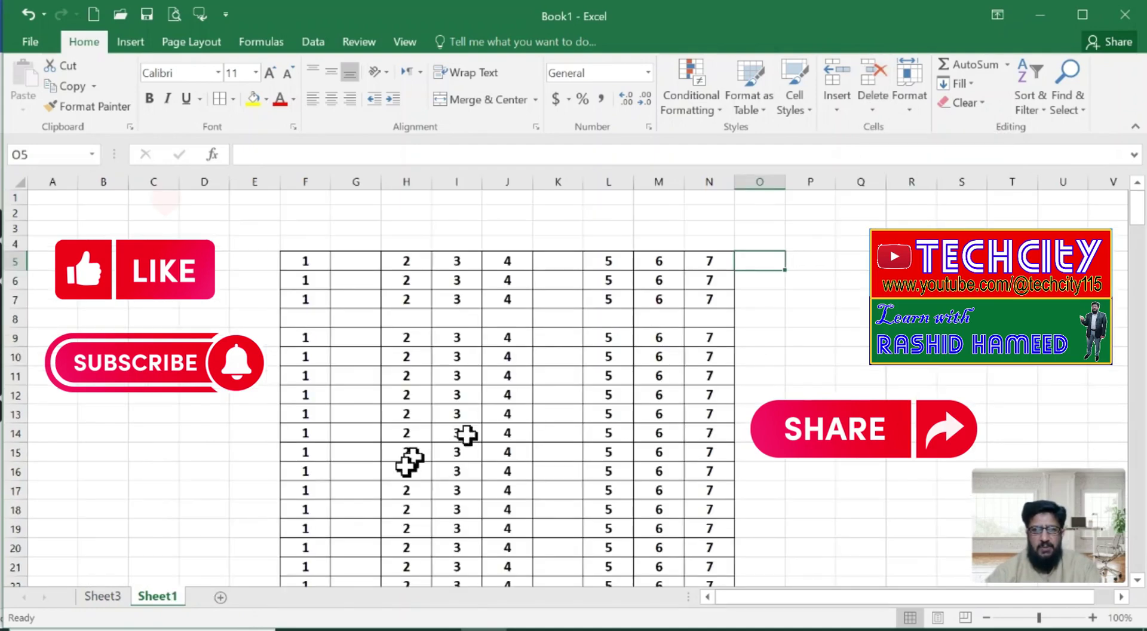
click(105, 595)
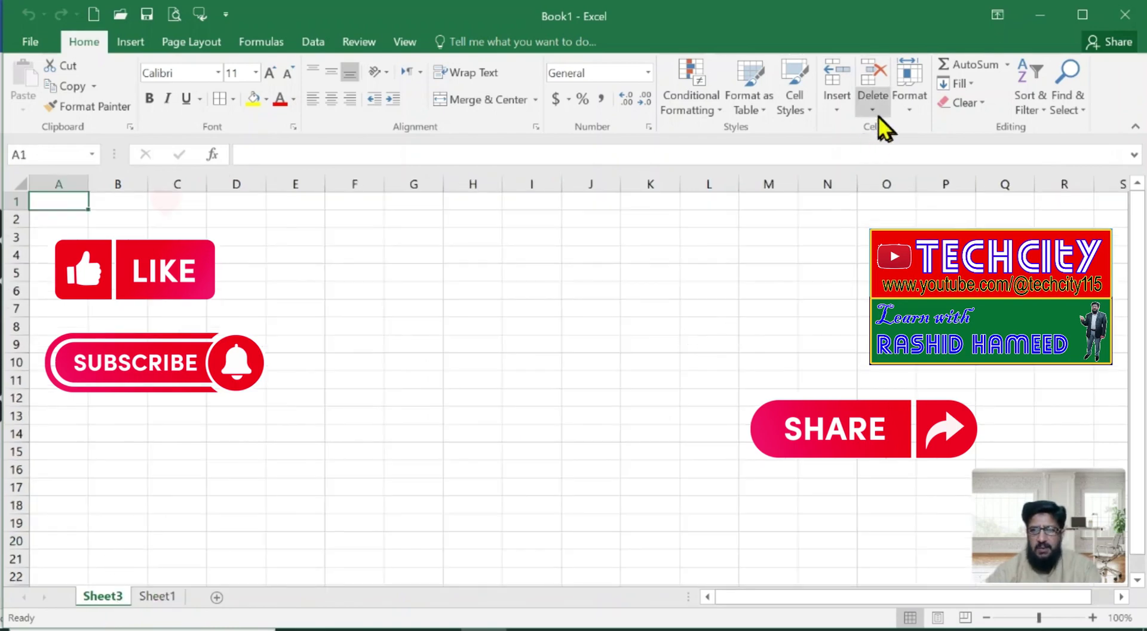
click(875, 111)
click(911, 199)
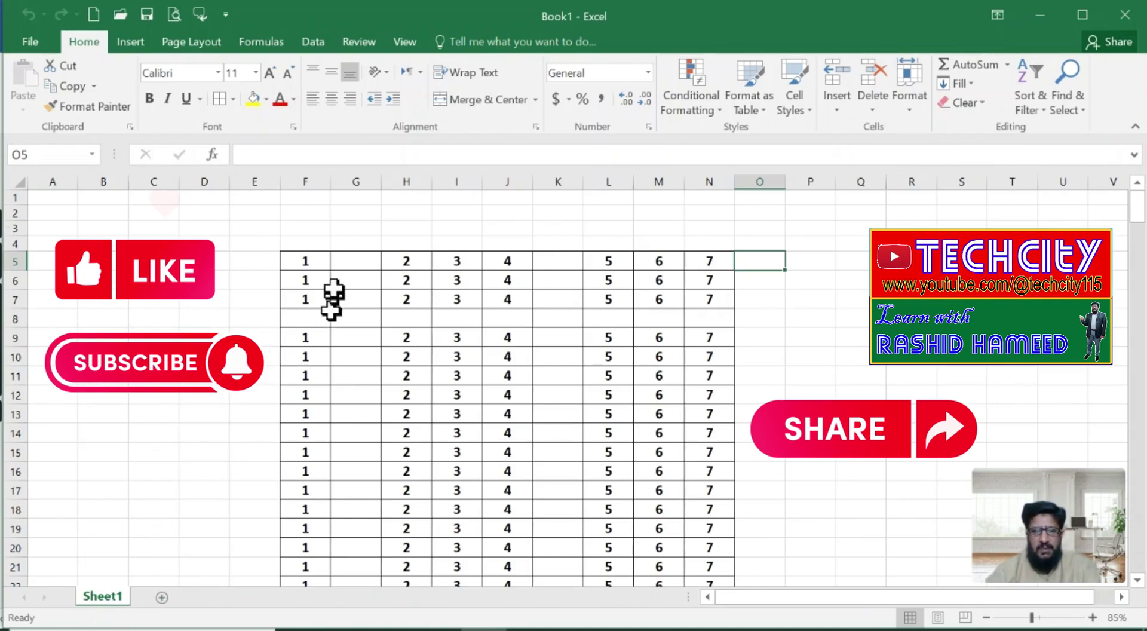
click(305, 318)
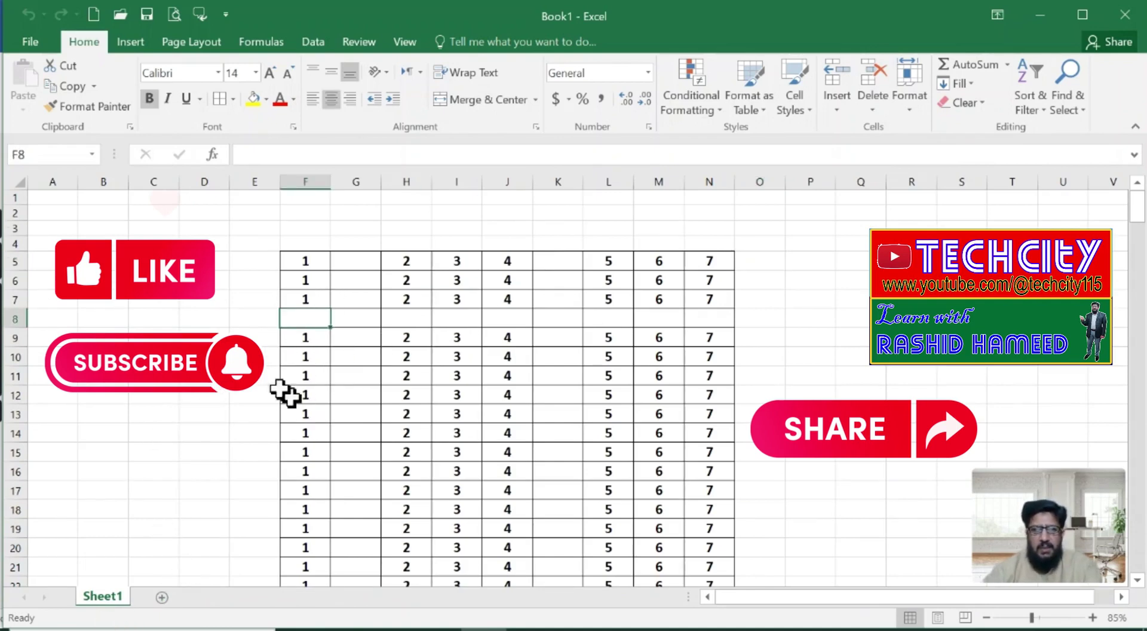